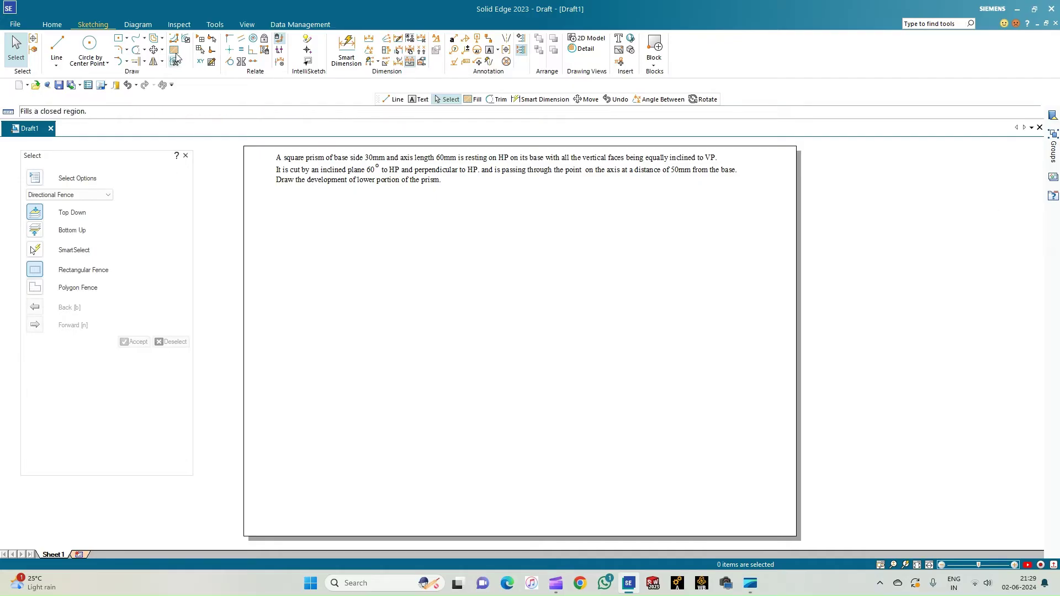
Step: Draw a horizontal reference line about 94 mm long with 0.18 mm width across the sheet below the problem statement
left_click(57, 49)
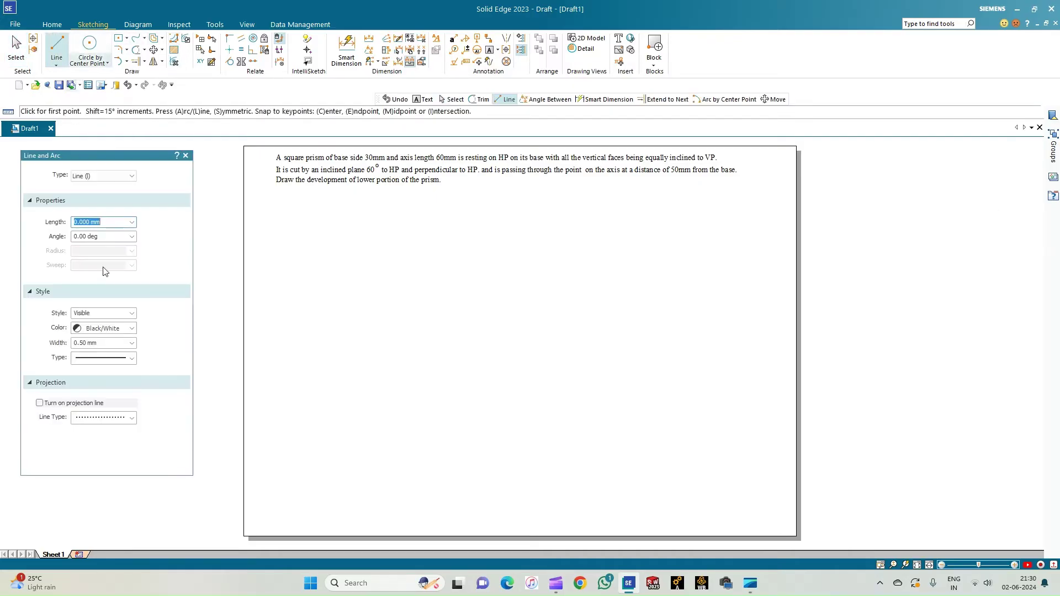
left_click(132, 345)
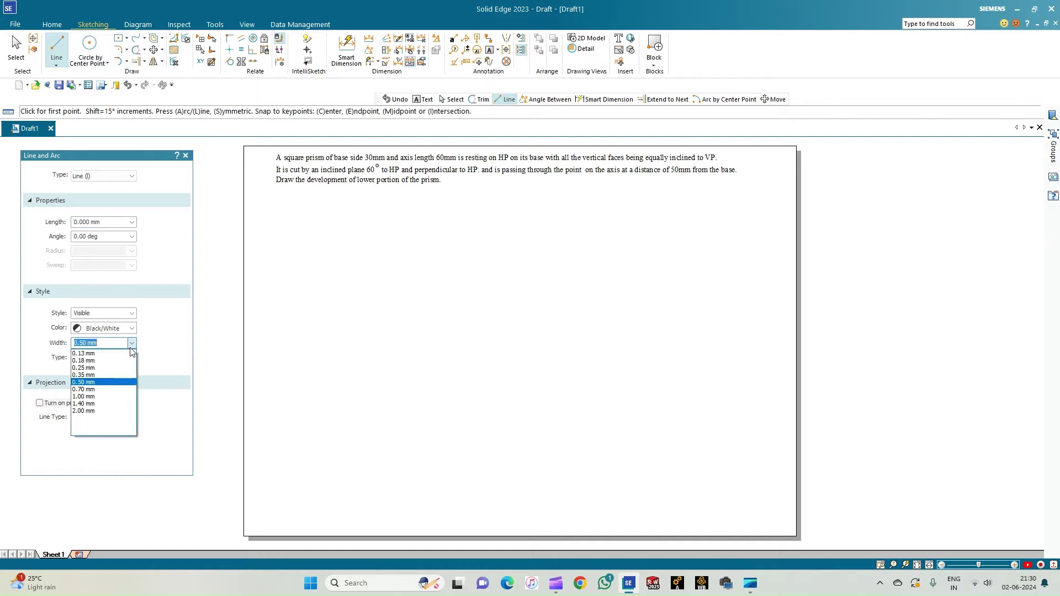
left_click(100, 363)
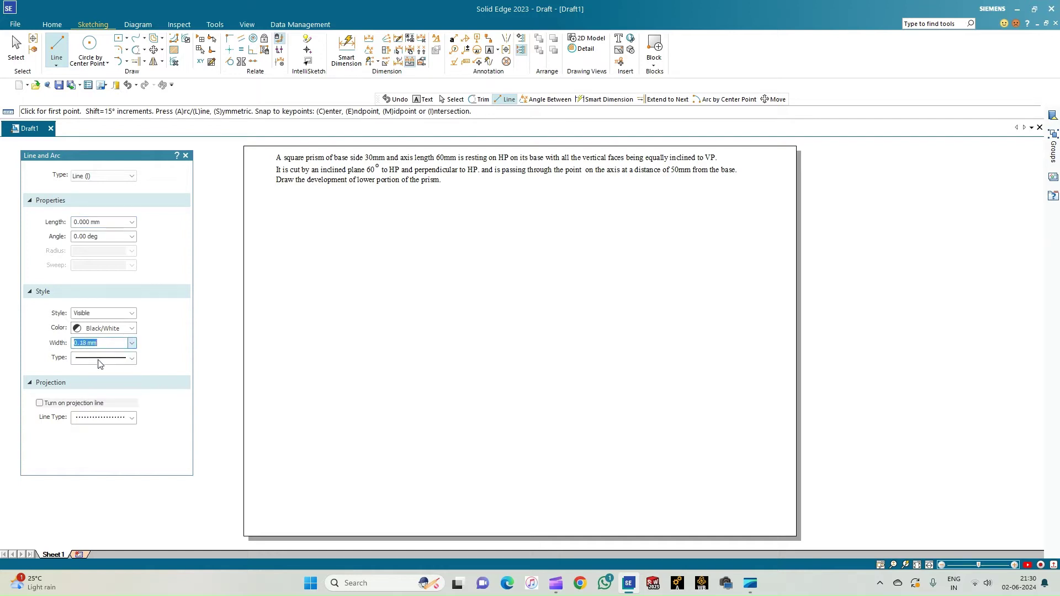
left_click(270, 376)
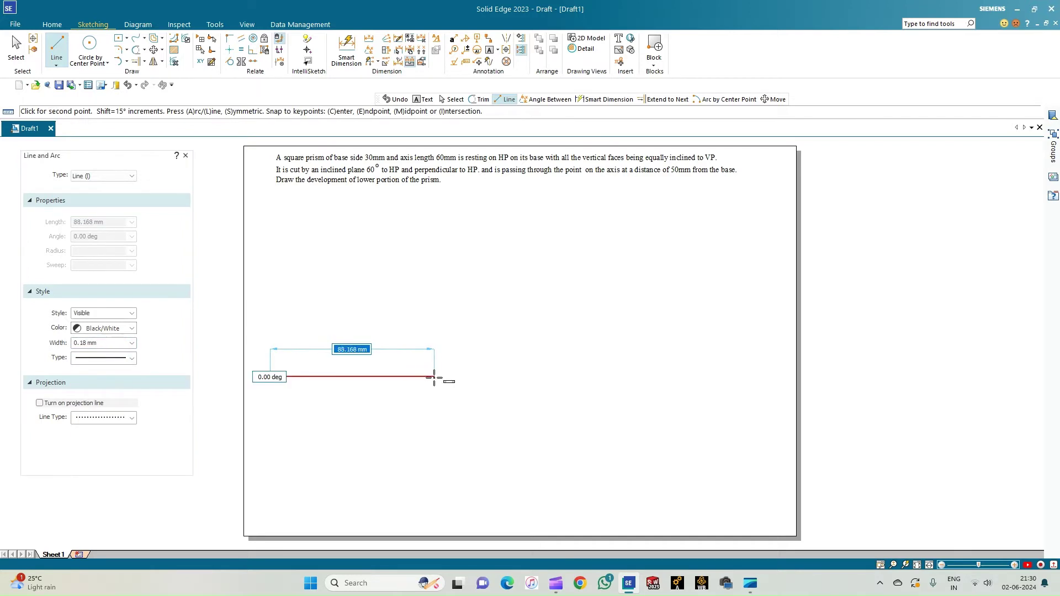
left_click(444, 378)
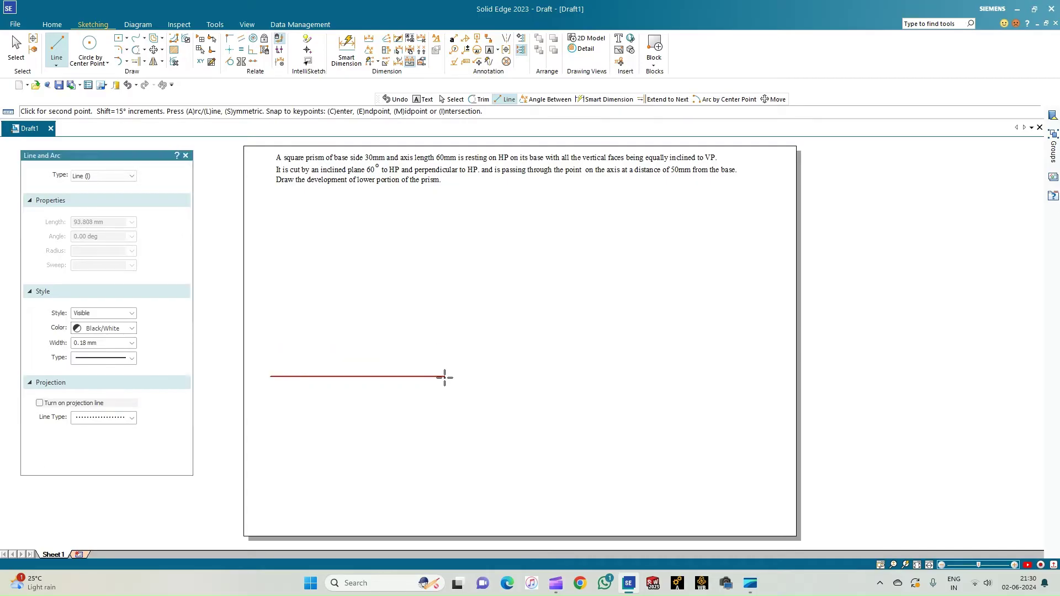
right_click(419, 350)
Step: Add the text label X at the start of the reference line and VP above its far end
left_click(489, 50)
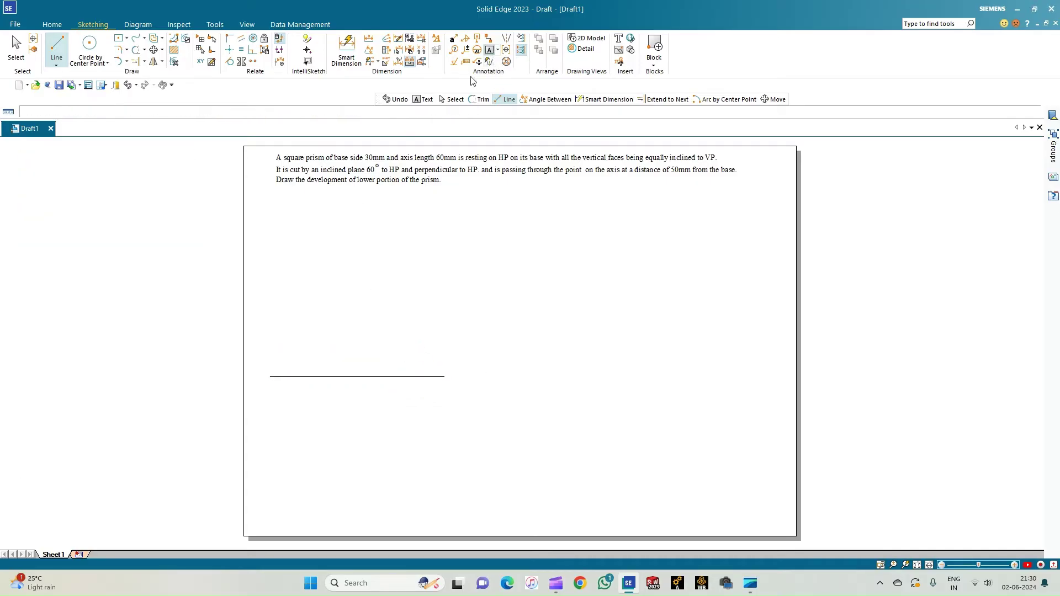
left_click(262, 370)
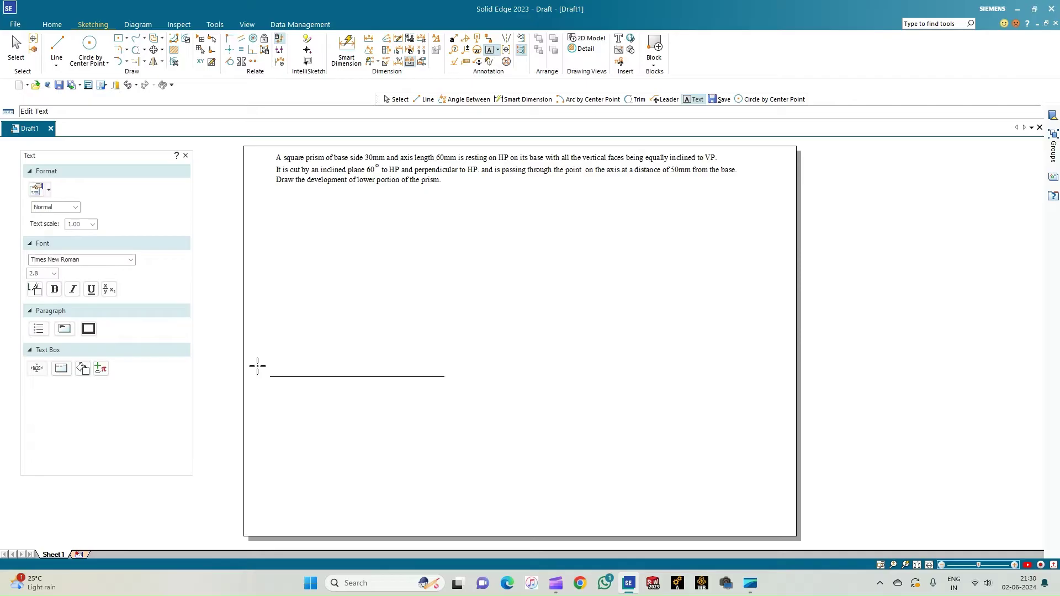
type("X")
left_click(424, 367)
type("VP")
key("Return")
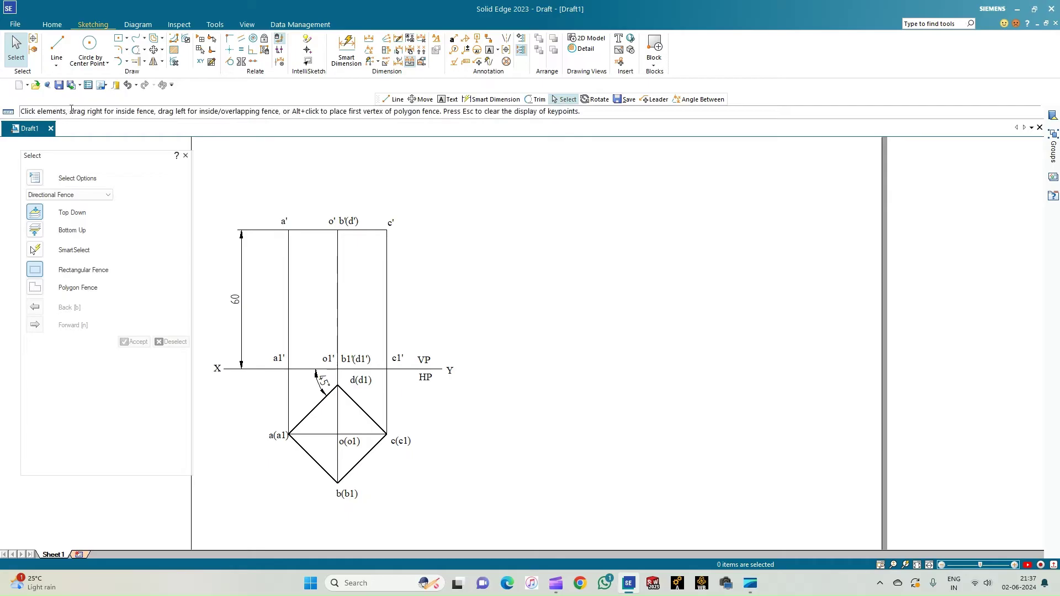
left_click(57, 46)
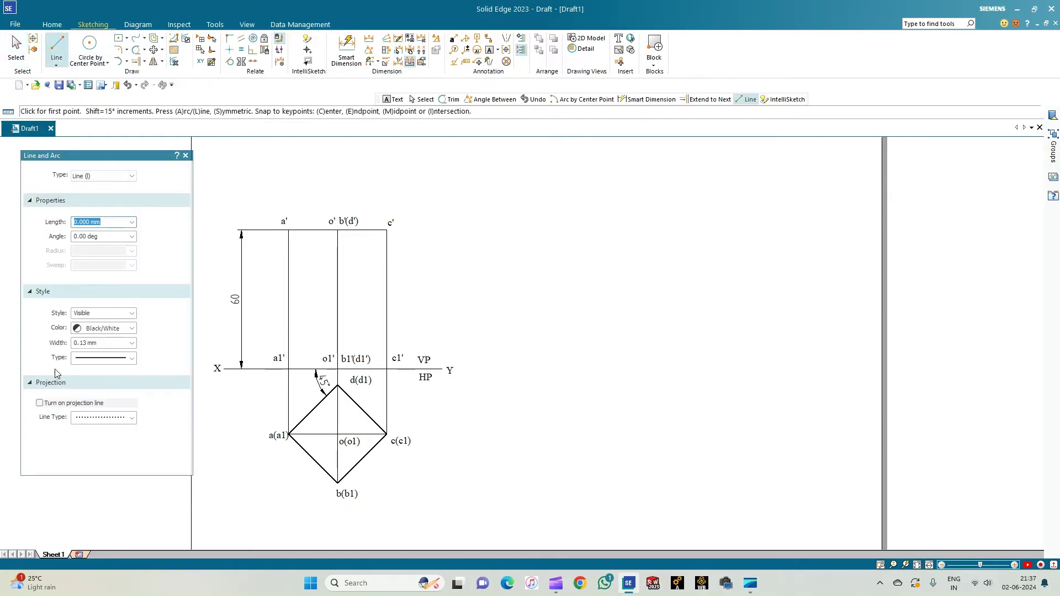
left_click(137, 359)
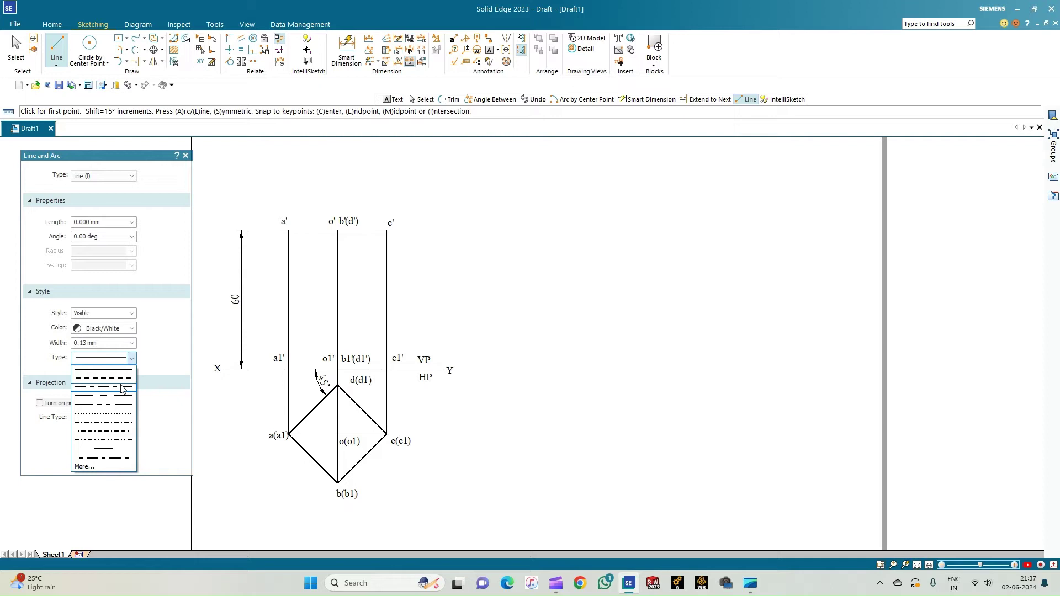
left_click(122, 388)
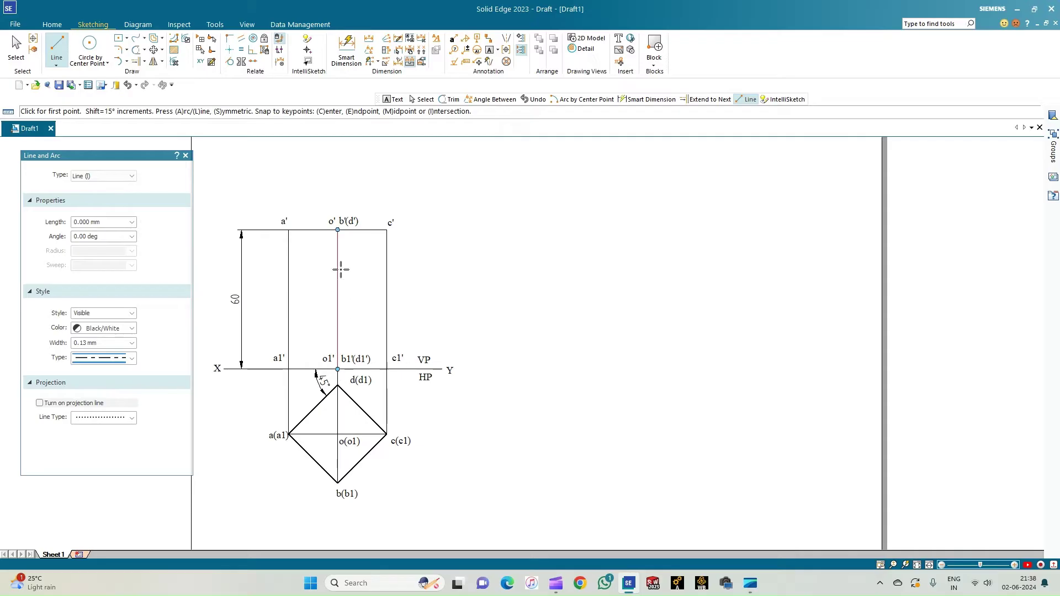
Step: Draw a continuous vertical line 50 mm up the axis from o1', ending in a horizontal line about 12 mm long
left_click(58, 49)
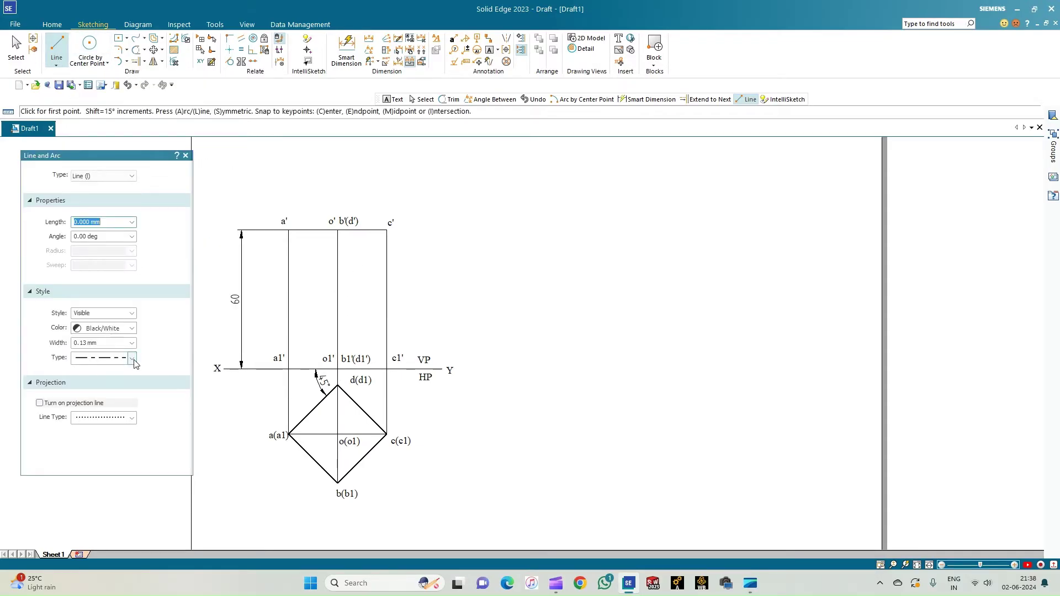
left_click(131, 359)
left_click(117, 370)
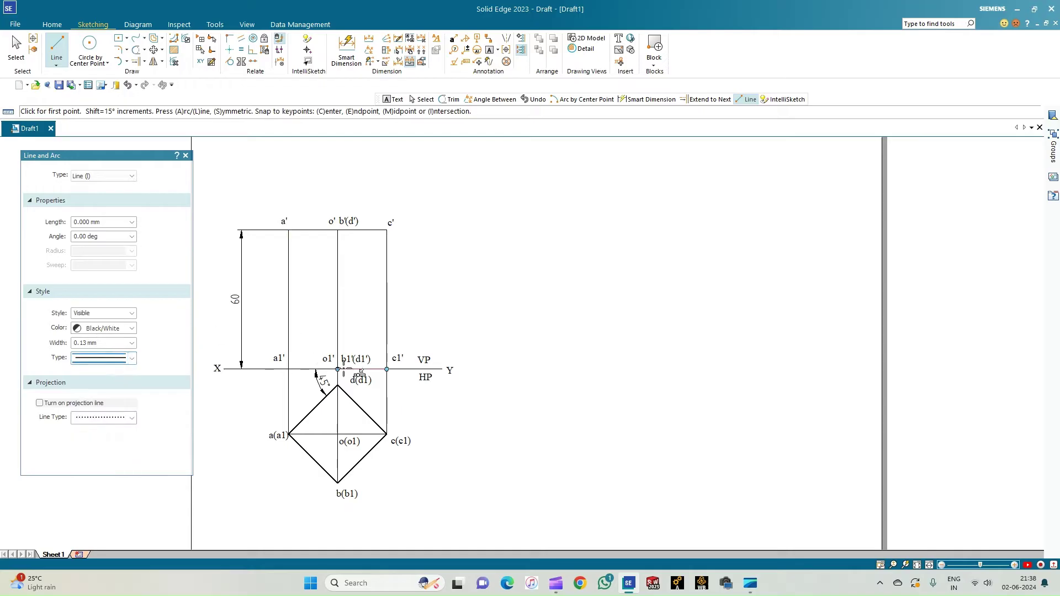
left_click(337, 370)
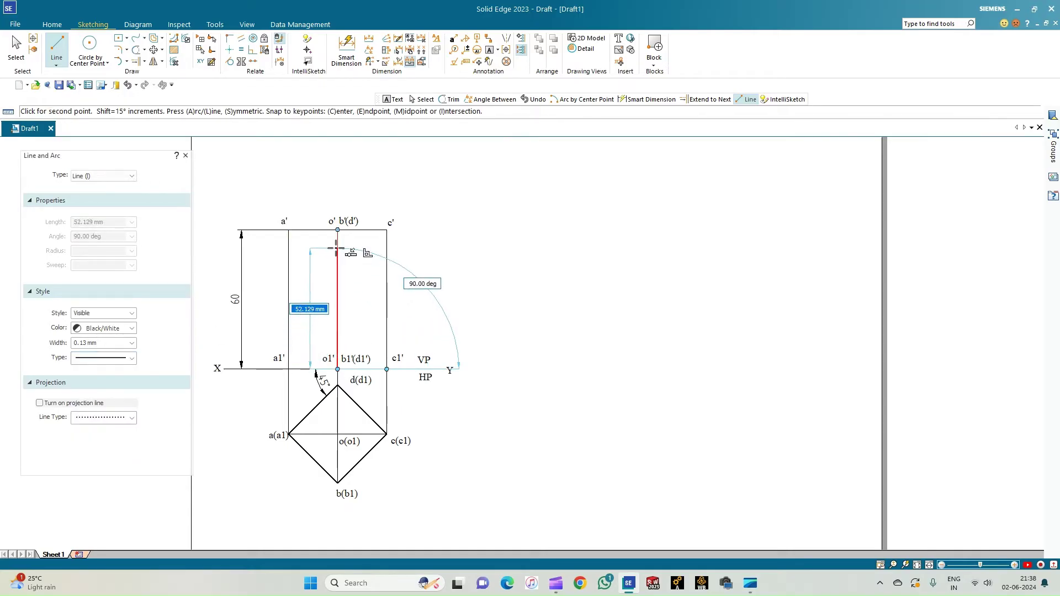
type("50")
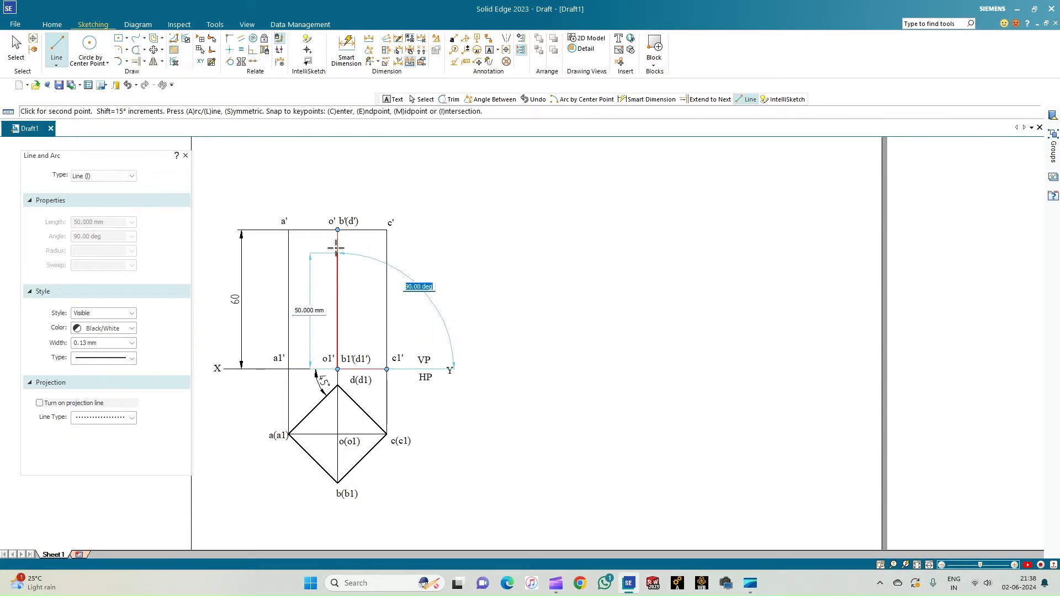
key("Return")
left_click(338, 252)
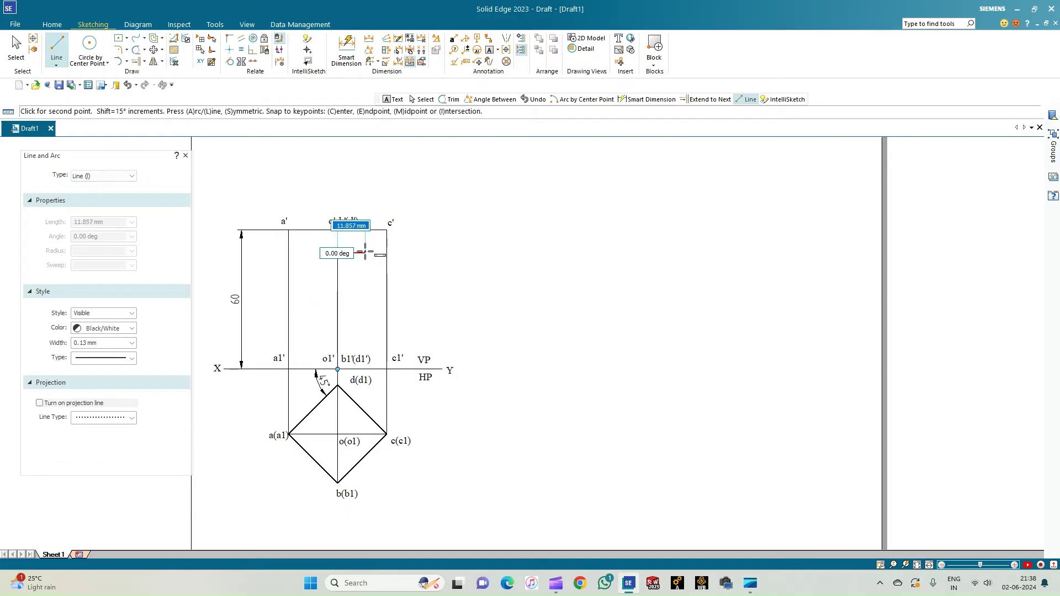
left_click(365, 253)
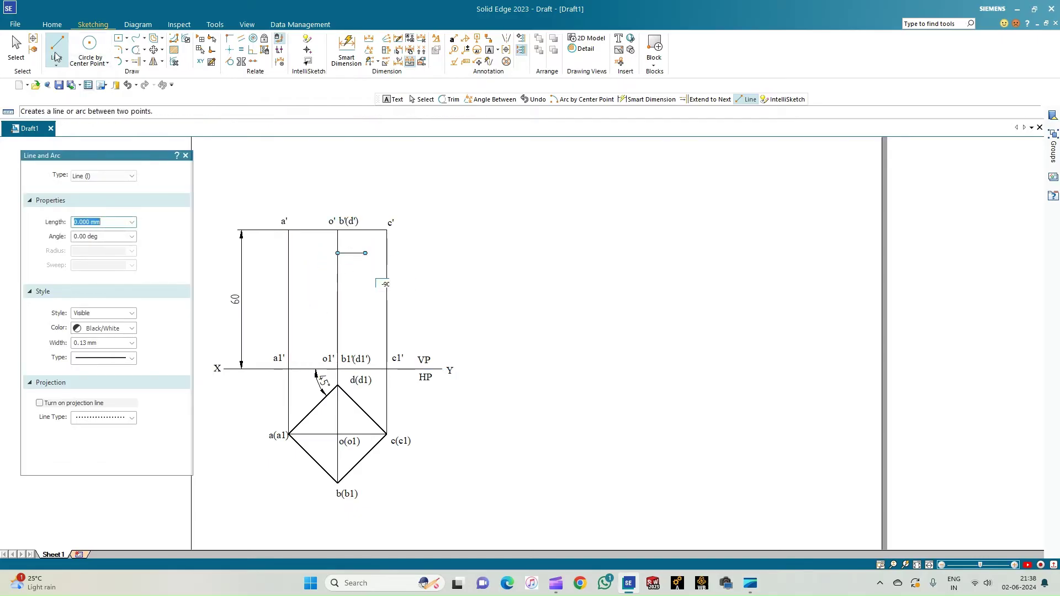
key("Escape")
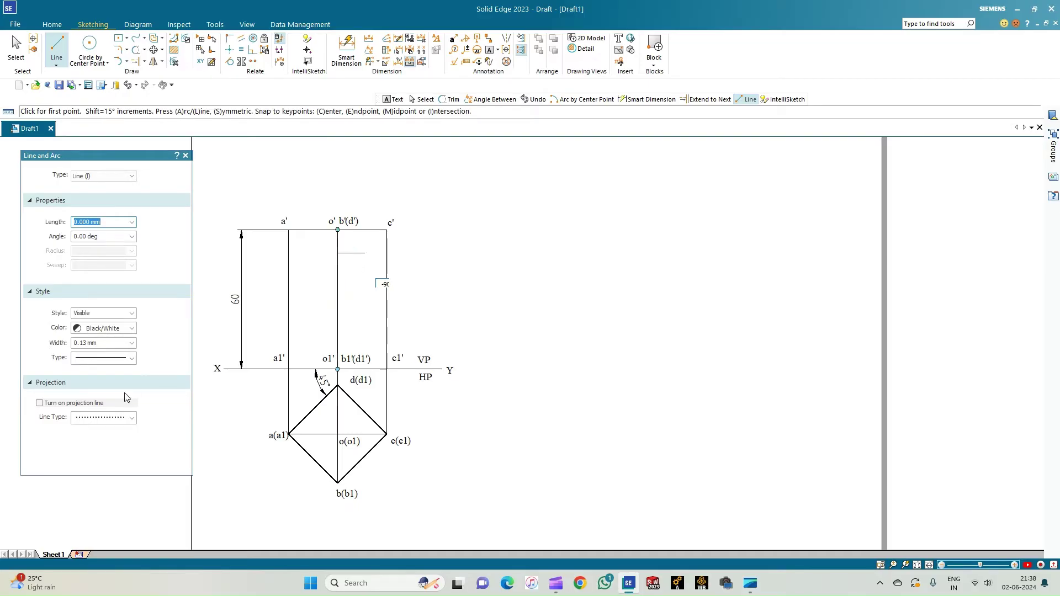
Step: Draw a dash-dot cutting-plane line at 60 degrees, about 47 mm long, from the point 50 mm up the axis
left_click(132, 358)
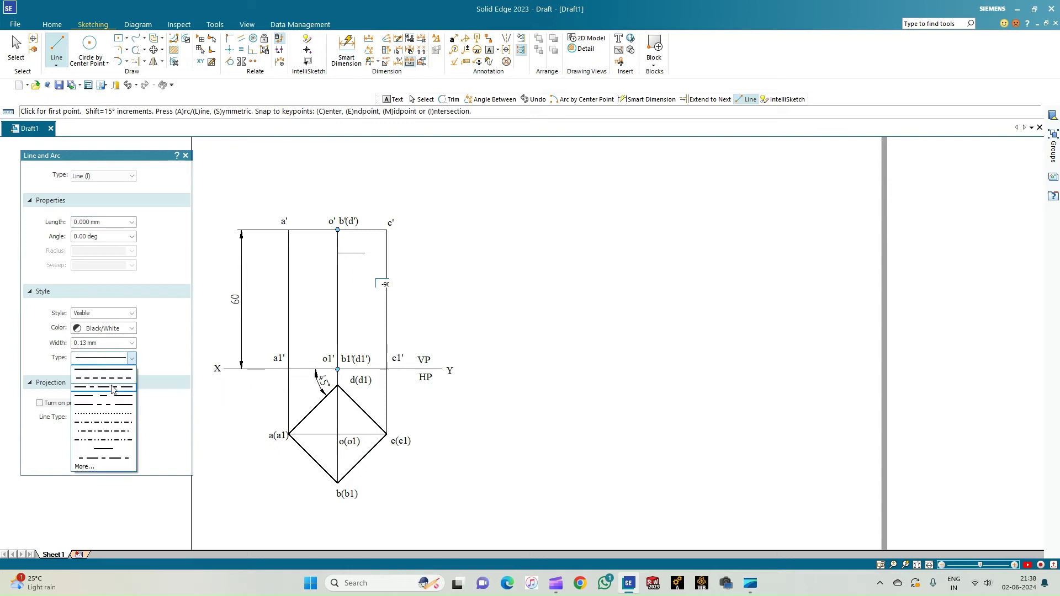
left_click(112, 389)
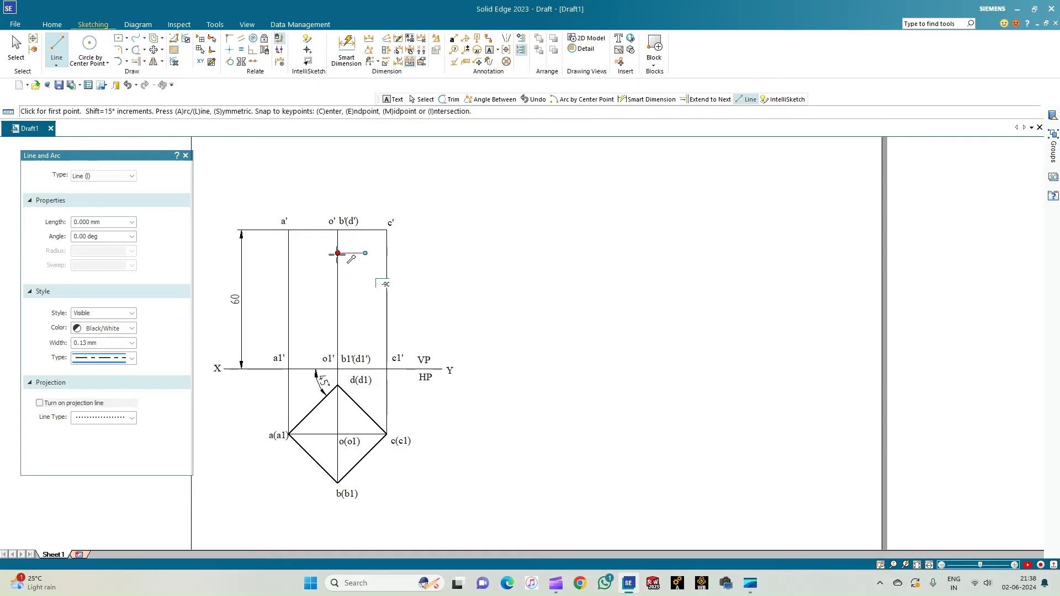
left_click(337, 253)
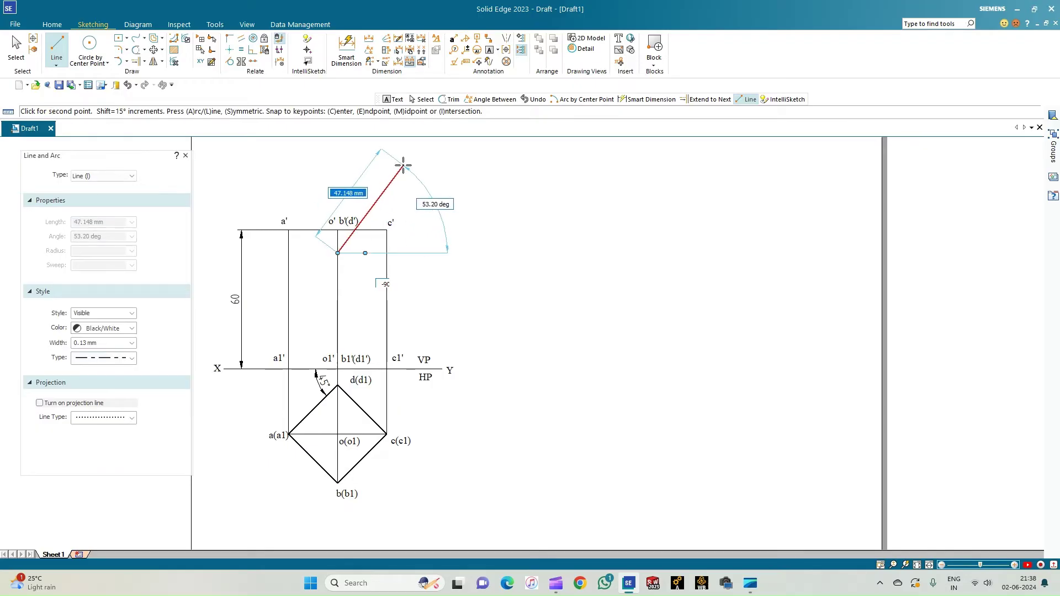
key("Tab")
type("60")
key("Tab")
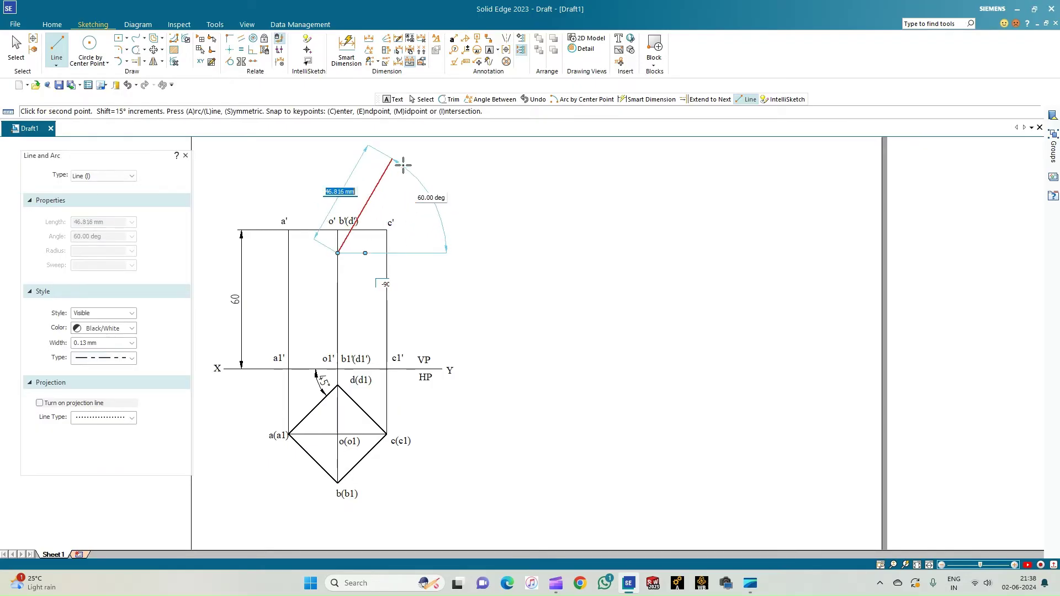
left_click(404, 163)
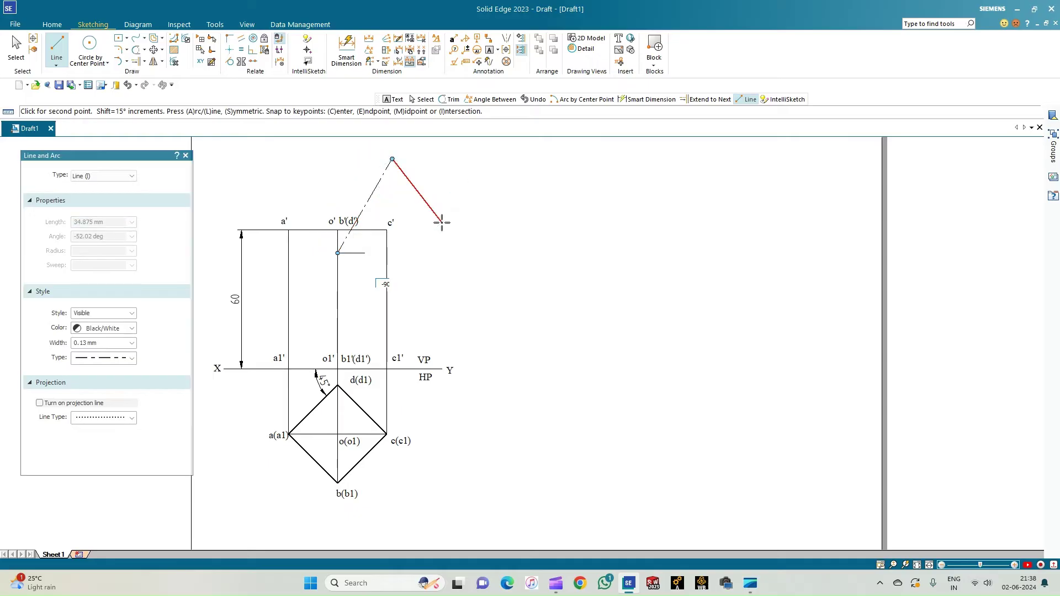
right_click(441, 223)
Step: Extend the inclined cutting-plane line down to the a'-a1' edge of the front view
left_click(141, 64)
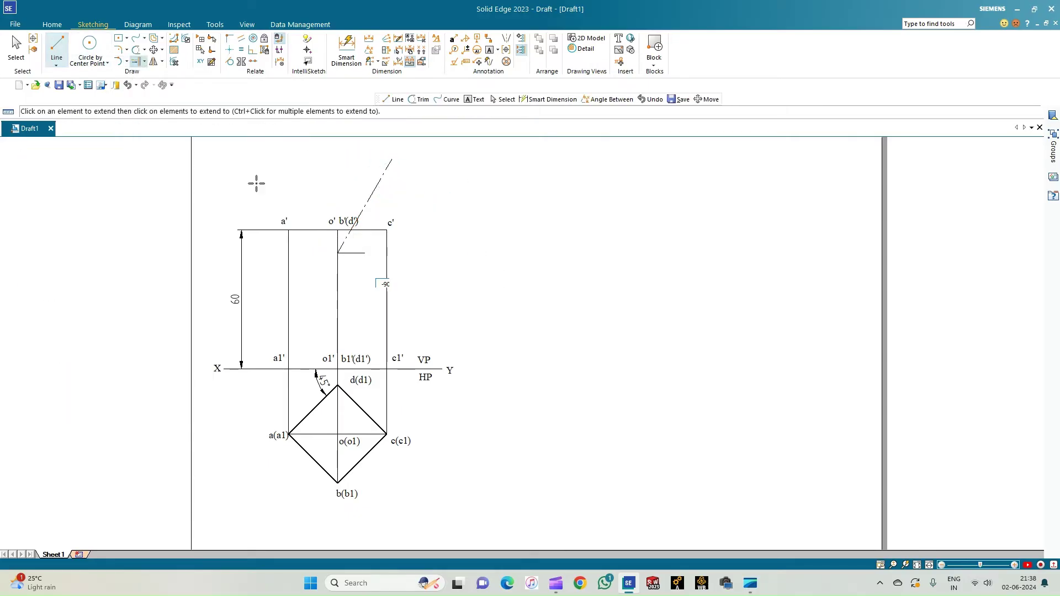
left_click(343, 246)
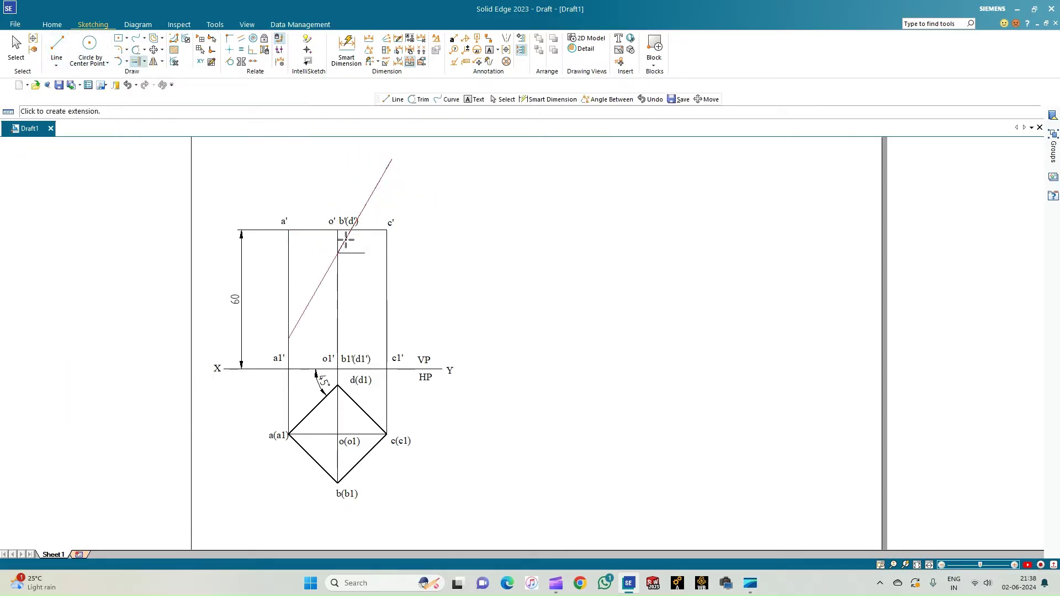
left_click(312, 301)
Step: Trim the cutting-plane line above the prism's top edge and remove the short horizontal line beside the axis
scroll(354, 301, "up", 1)
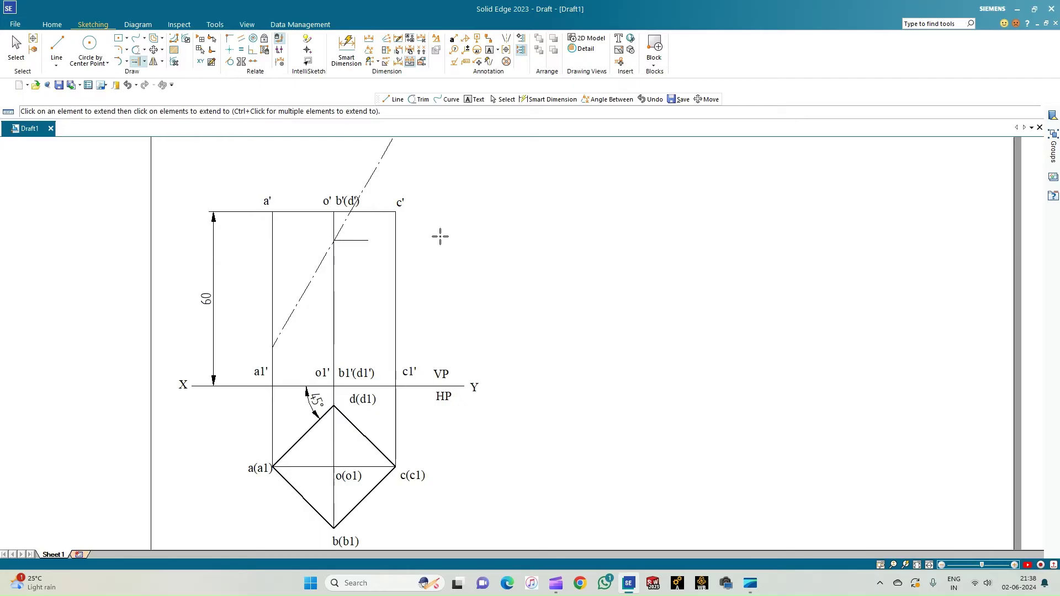
scroll(440, 236, "down", 1)
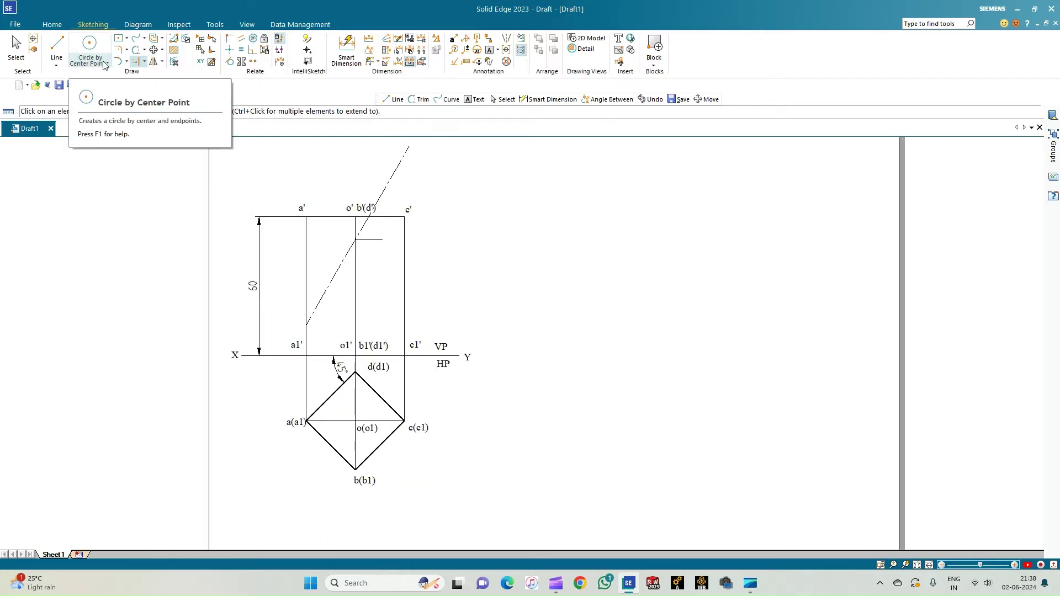
left_click(136, 49)
left_click_drag(397, 178, 393, 177)
left_click(379, 240)
Step: Draw 0.50 mm wide lines from the cutting line's lower end to a1', along the base to o1', and up the axis to the cut
scroll(372, 279, "up", 1)
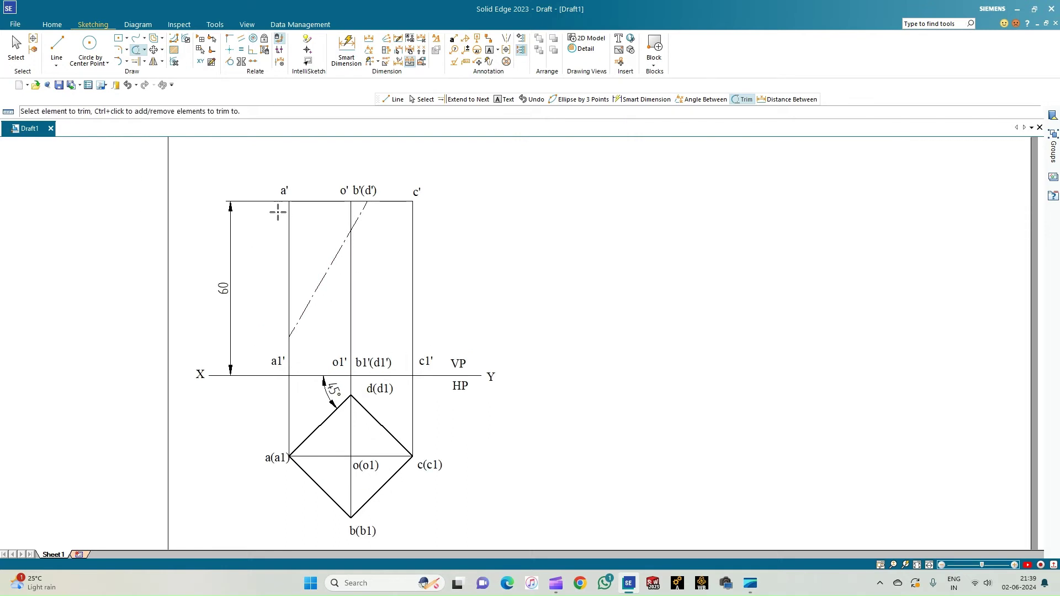
left_click(57, 46)
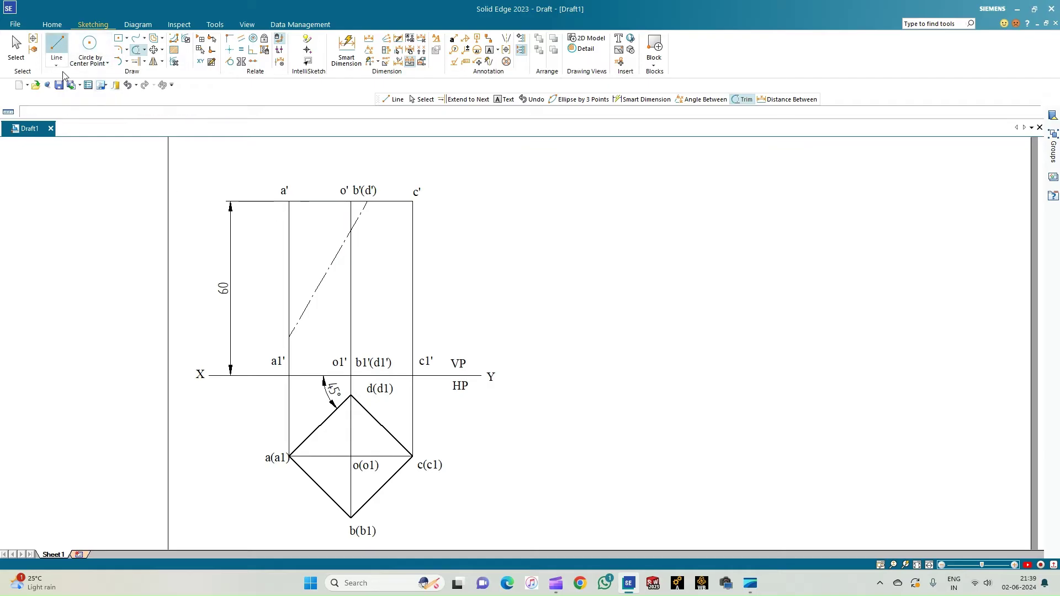
left_click(131, 343)
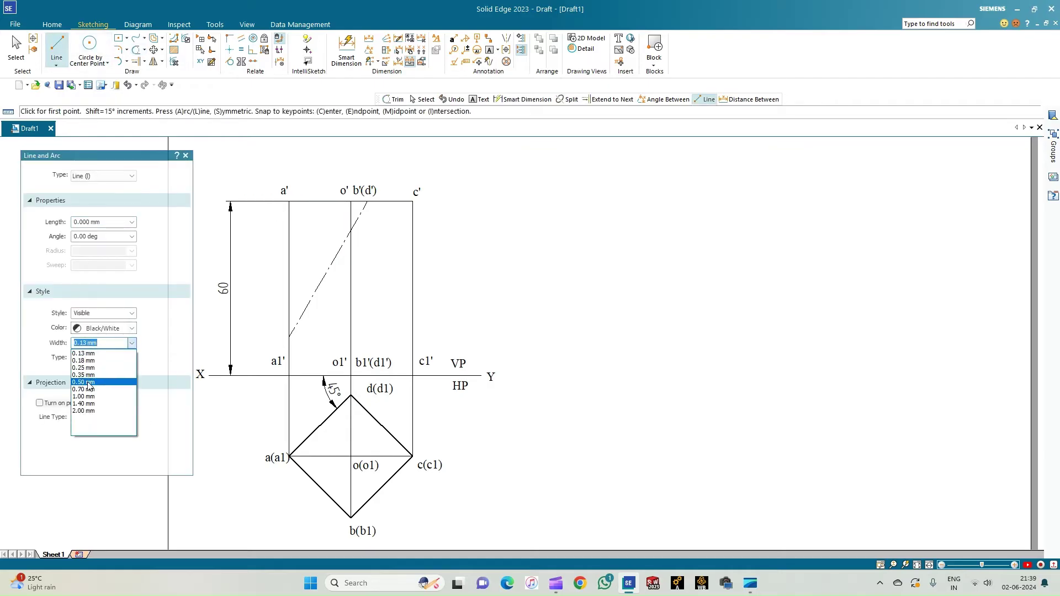
left_click(92, 386)
left_click(288, 337)
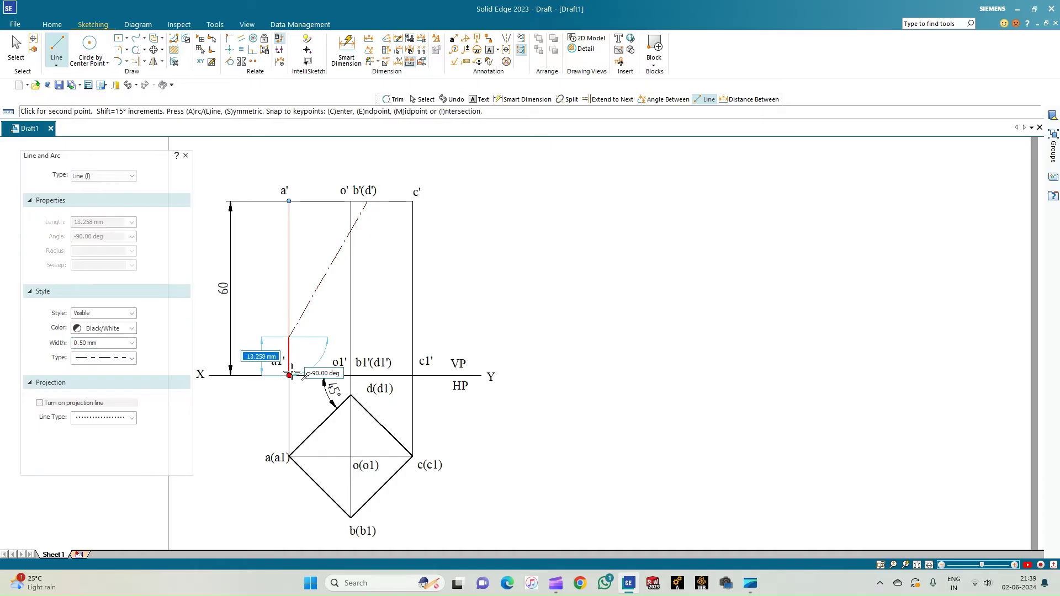
left_click(289, 375)
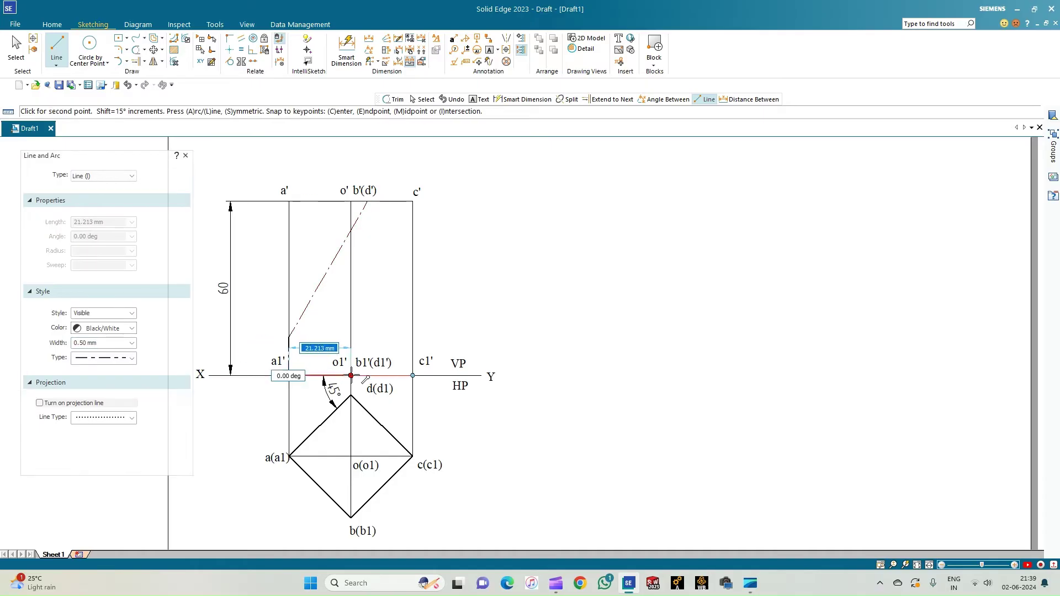
left_click(351, 375)
left_click(351, 230)
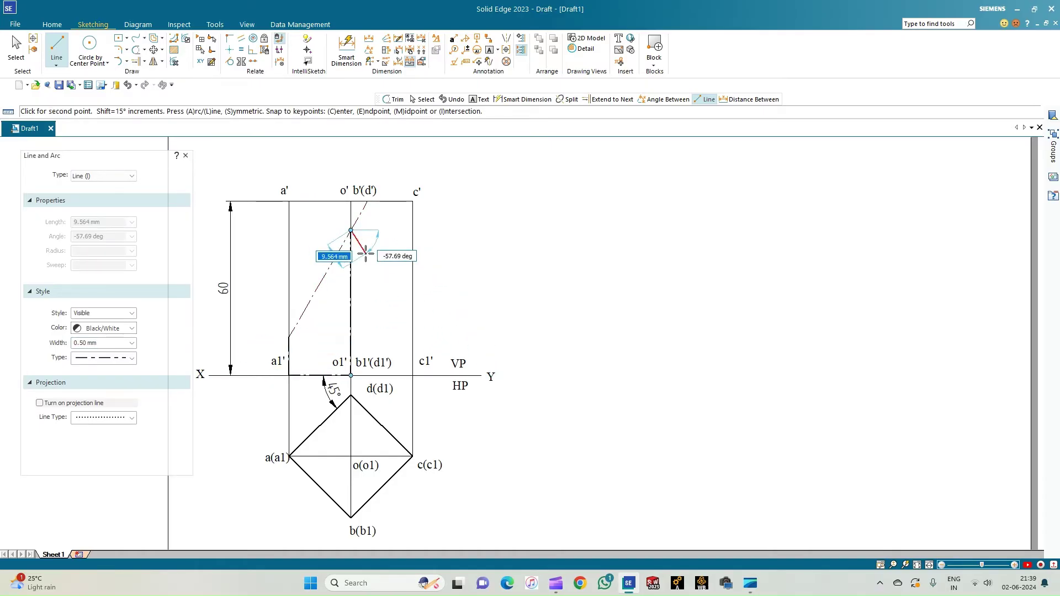
right_click(363, 257)
key("Escape")
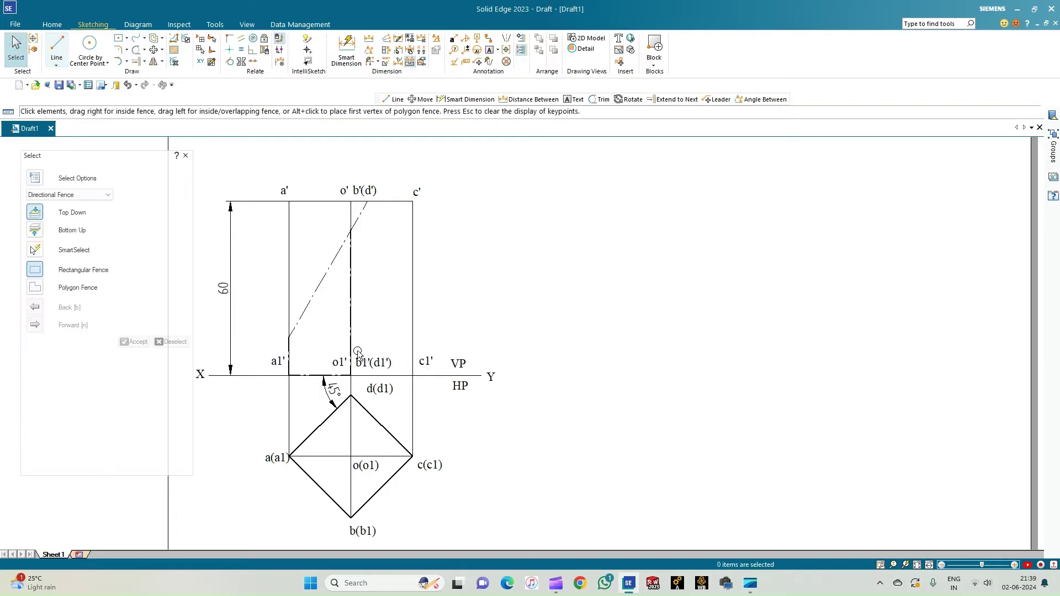
Step: Change the three thick lines along the a' side edge, the base and the axis to continuous line type
left_click(355, 323)
left_click(320, 376, "ctrl")
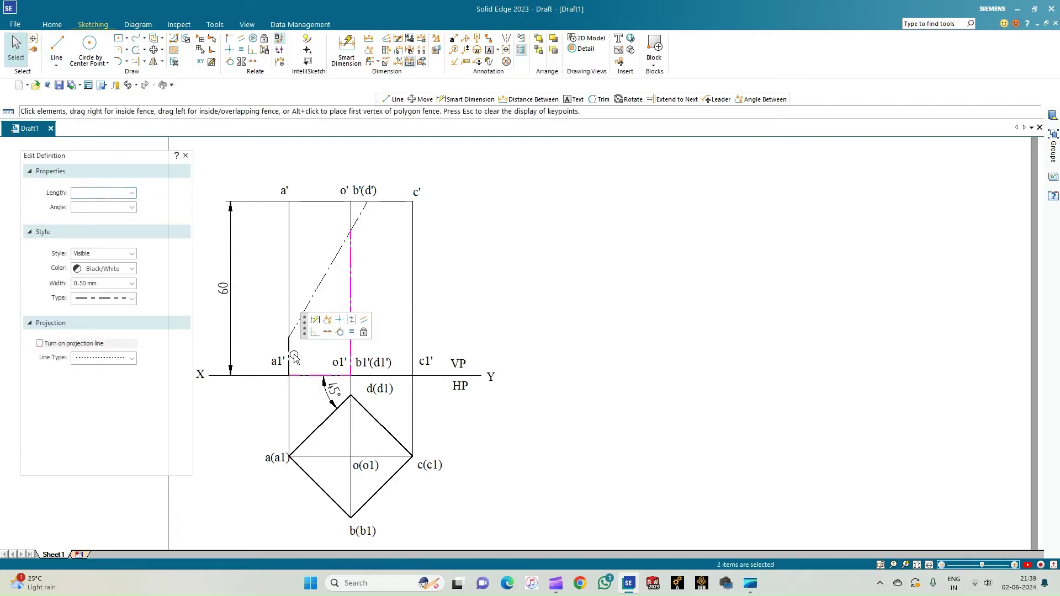
left_click(290, 355, "ctrl")
left_click(131, 298)
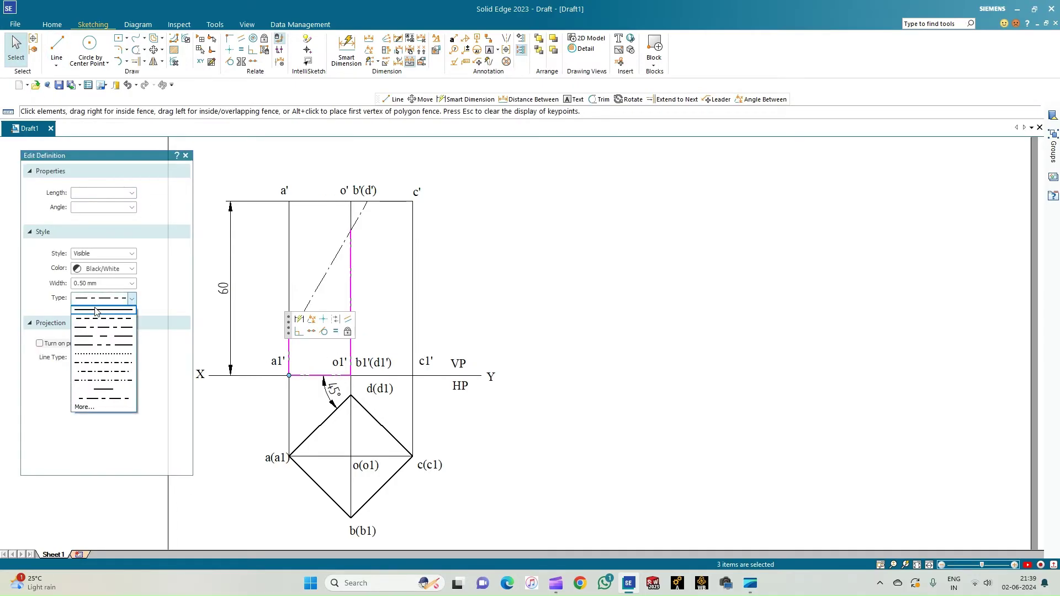
left_click(97, 311)
left_click(508, 301)
Step: Draw a 0.50 mm continuous line from the cutting line's upper end along the prism's top edge to c'
left_click(56, 47)
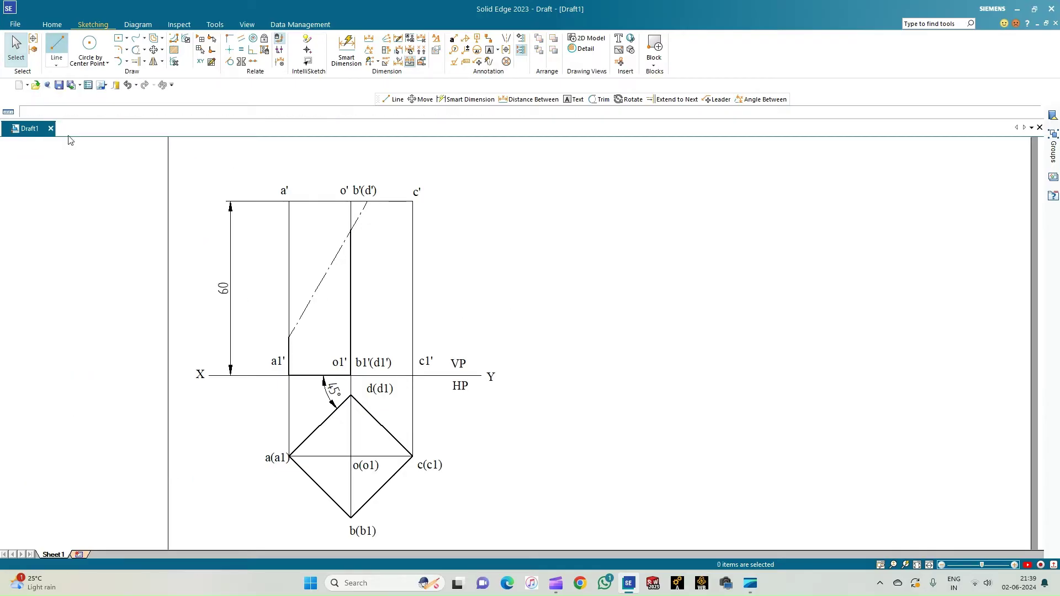
left_click(132, 358)
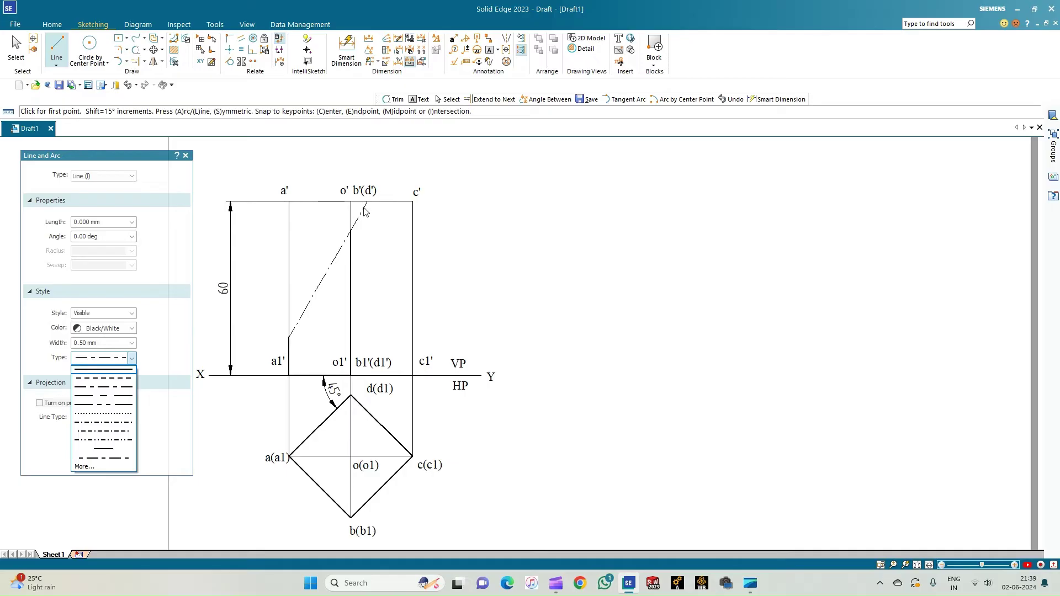
left_click(359, 229)
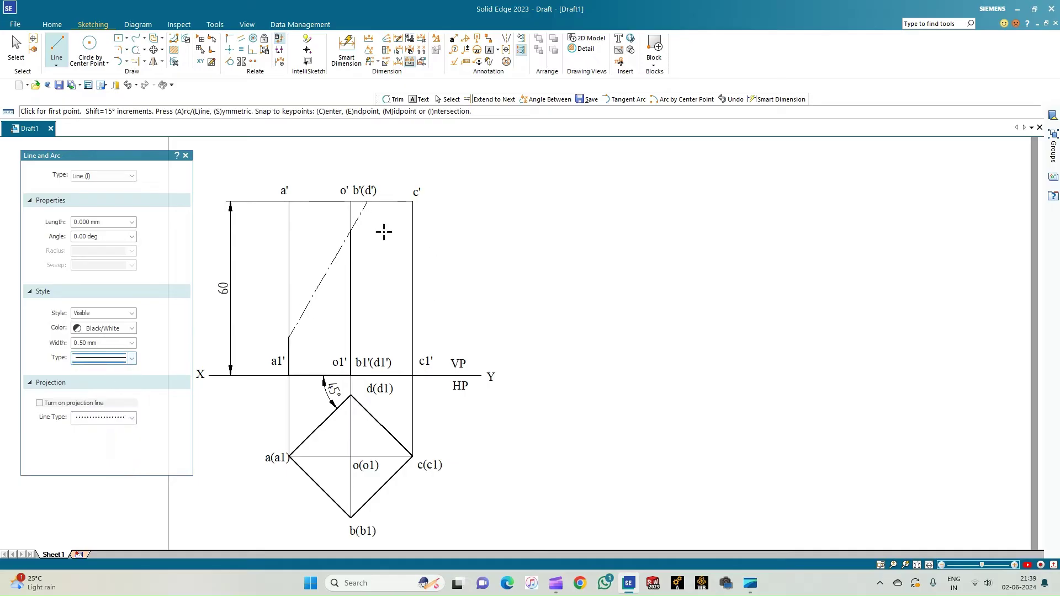
left_click(351, 202)
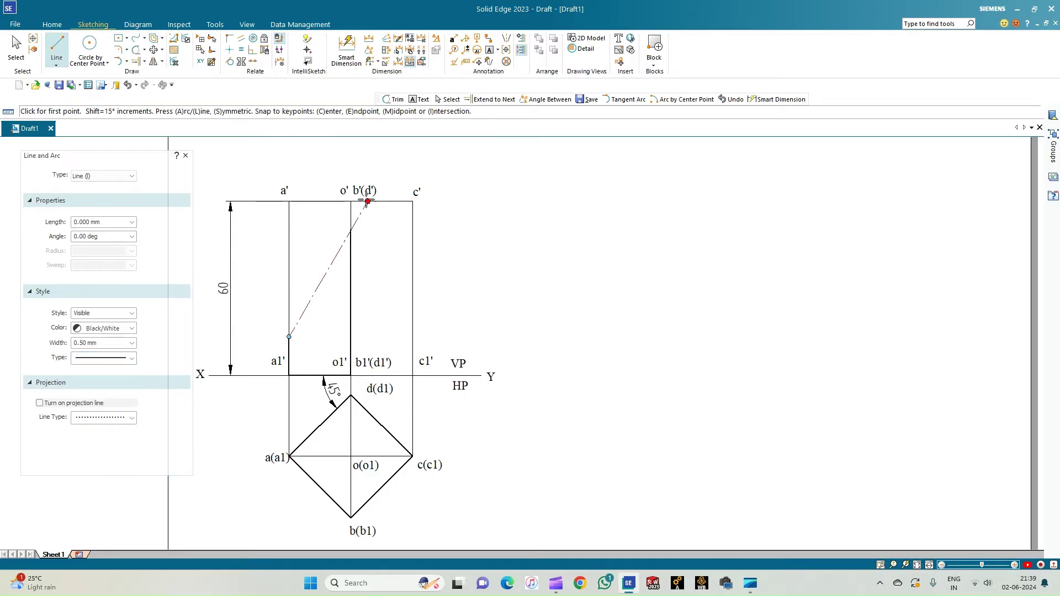
left_click(413, 202)
left_click(413, 369)
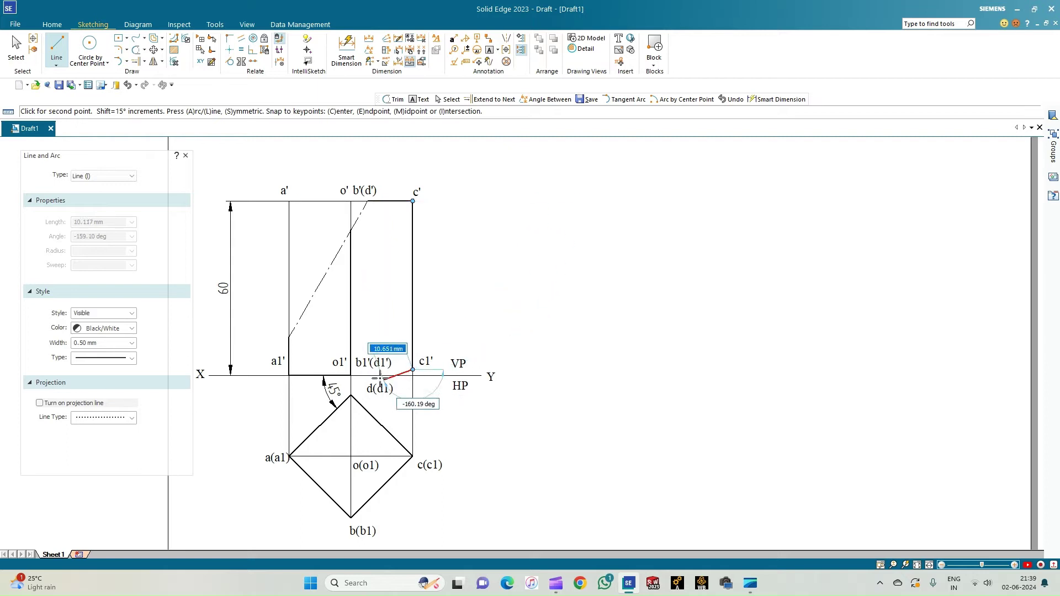
left_click(351, 375)
right_click(442, 353)
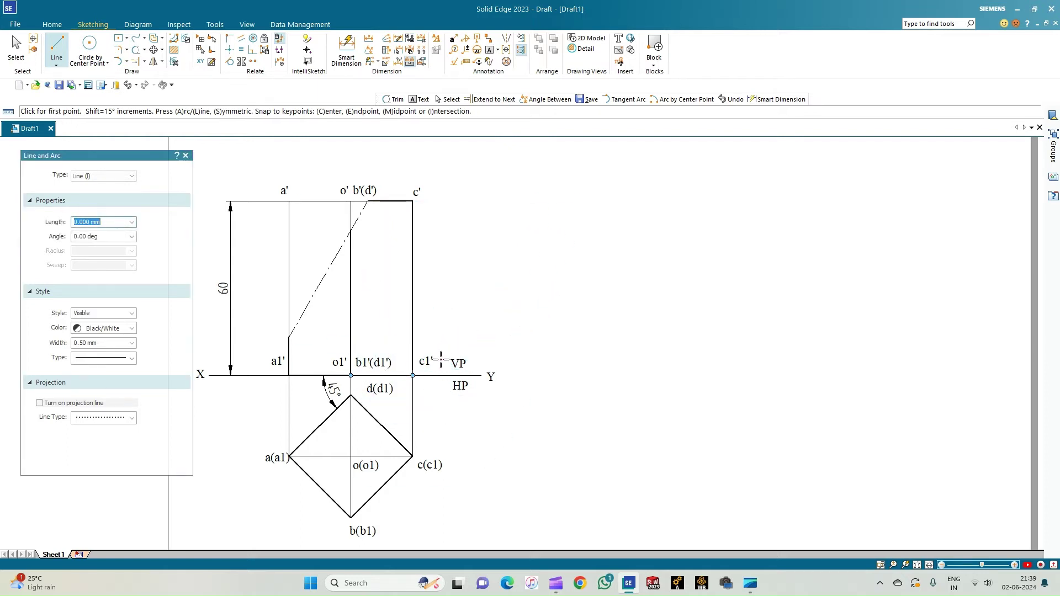
key("Escape")
Step: Draw 0.50 mm continuous lines from c' down to c1' and back along the base to o1'
left_click(57, 47)
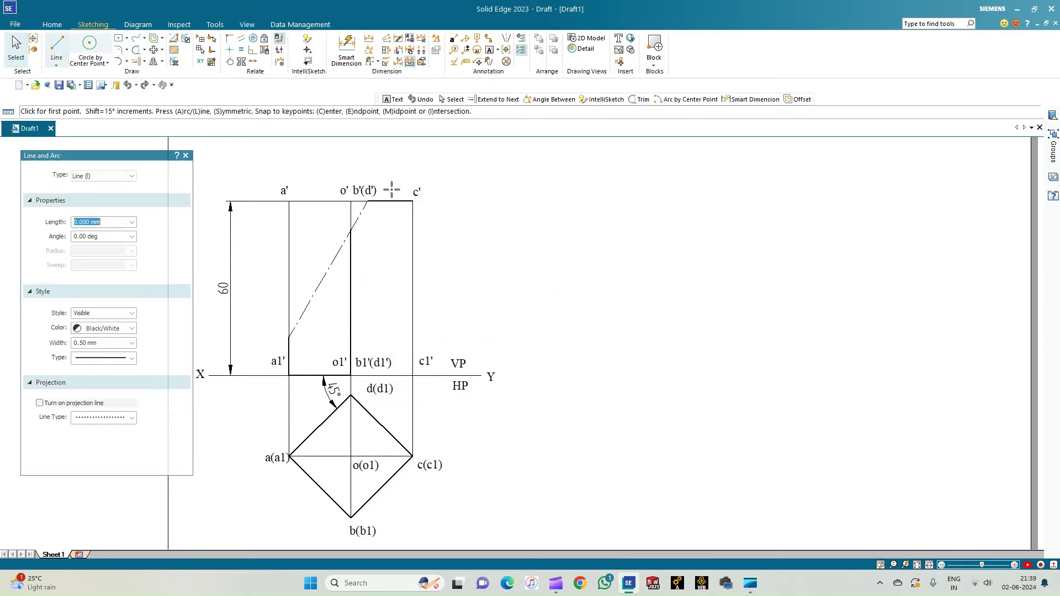
left_click(413, 201)
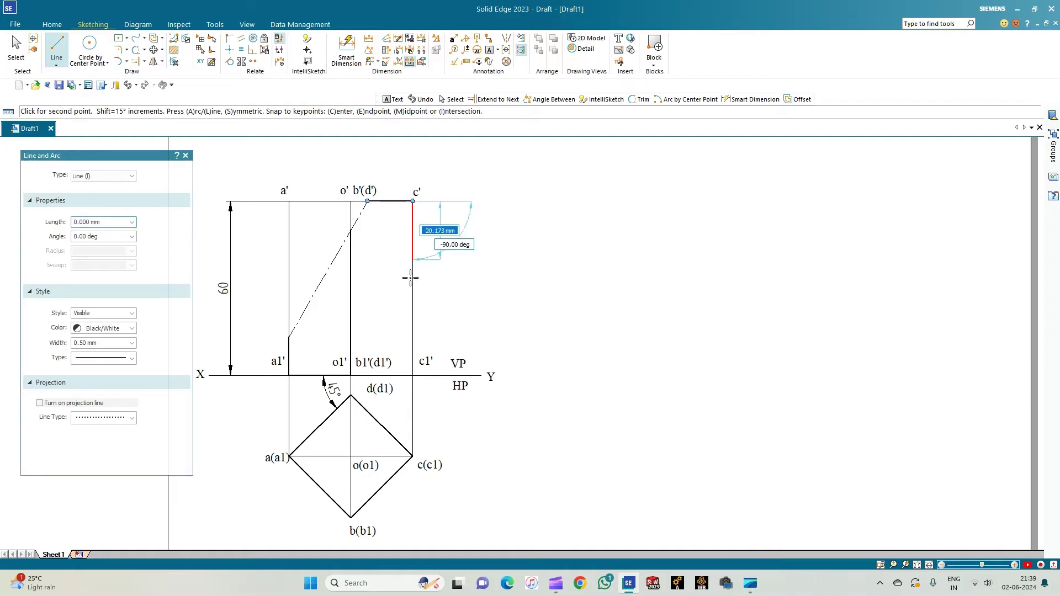
left_click(413, 376)
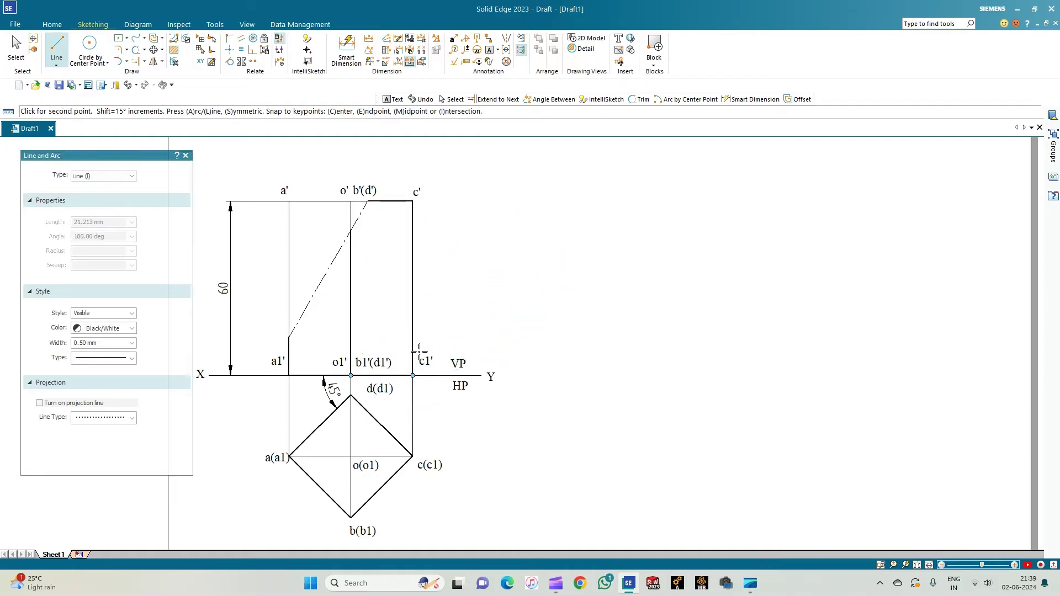
right_click(491, 297)
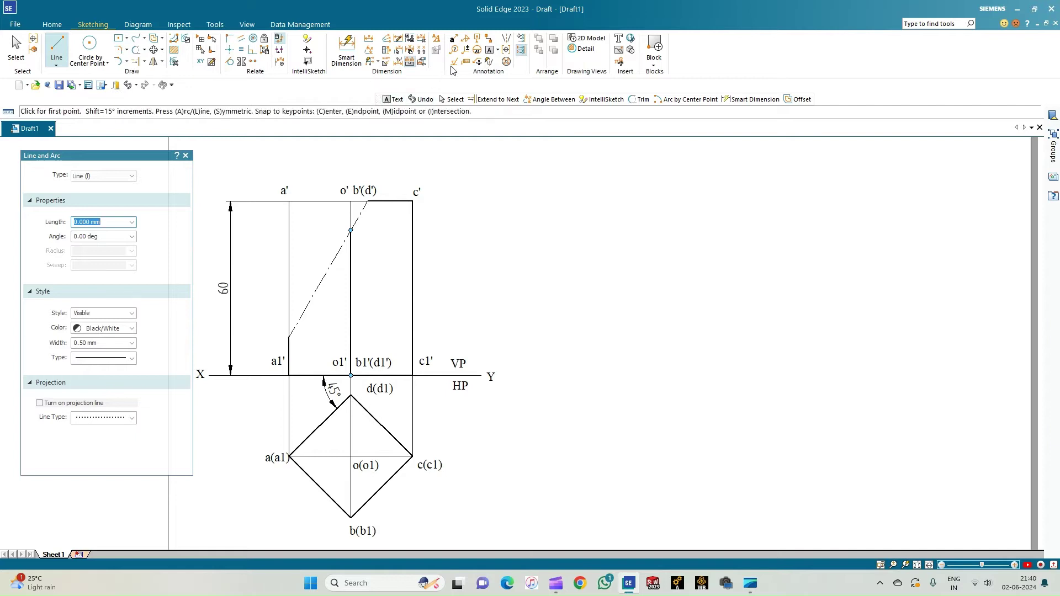
Step: Label the cut points 1', 2' and 3' in the front view and 1 and 2 at corners a and b in the top view
left_click(490, 51)
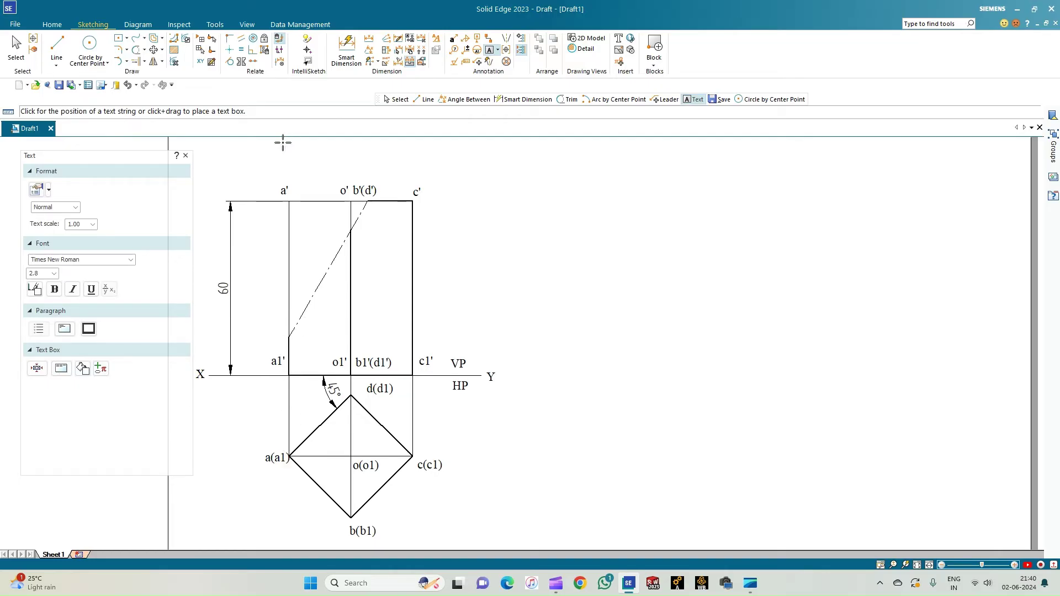
left_click(280, 320)
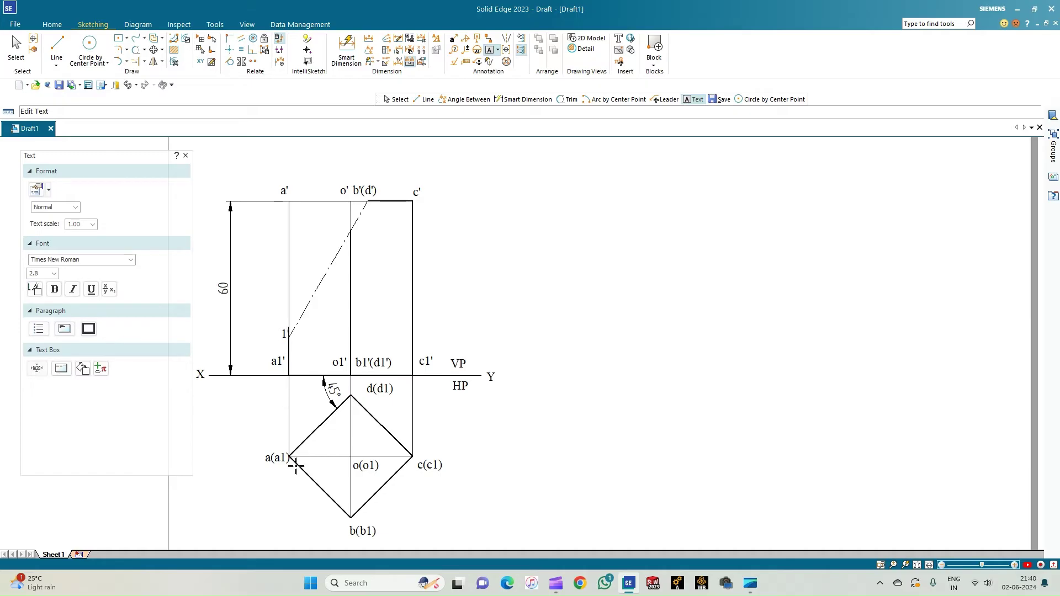
left_click(285, 440)
type("1")
type("2")
left_click(367, 202)
Step: Draw a 0.13 mm wide vertical projector from point 3' down to edge bc of the top view
left_click(57, 45)
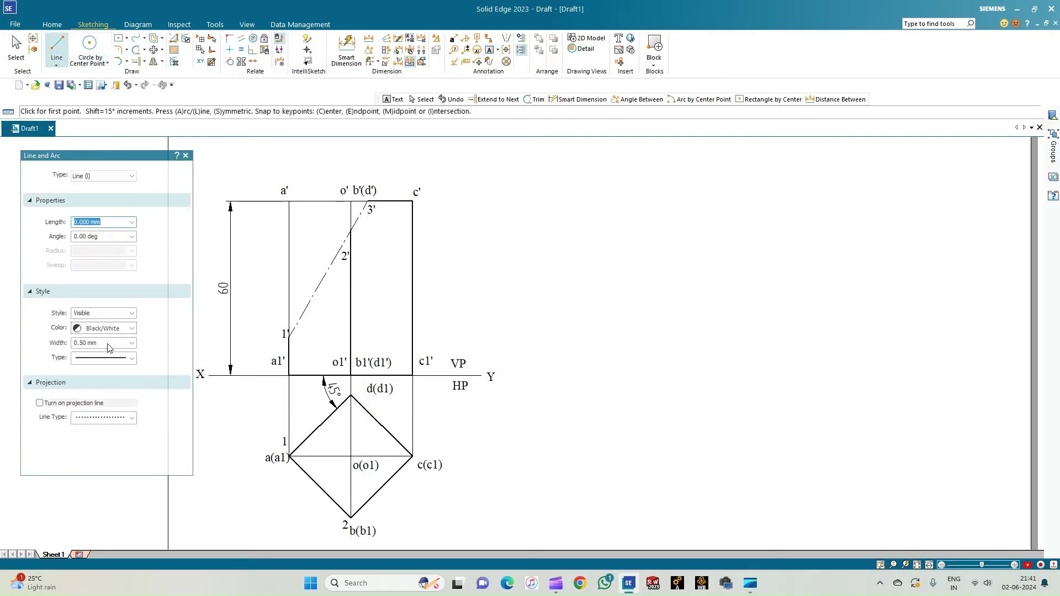
left_click(133, 344)
left_click(114, 359)
left_click(368, 203)
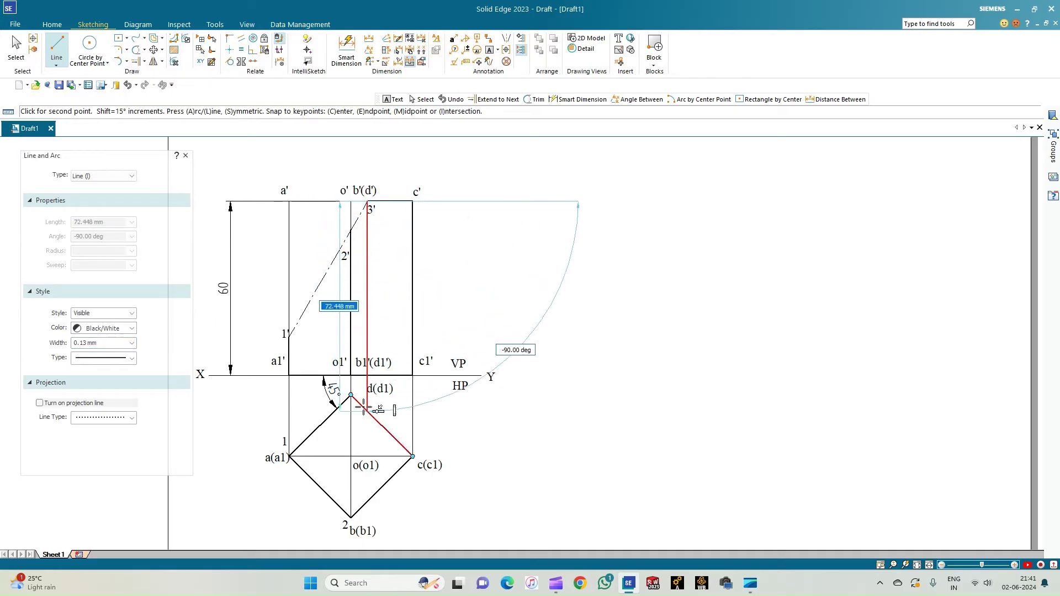
left_click(367, 501)
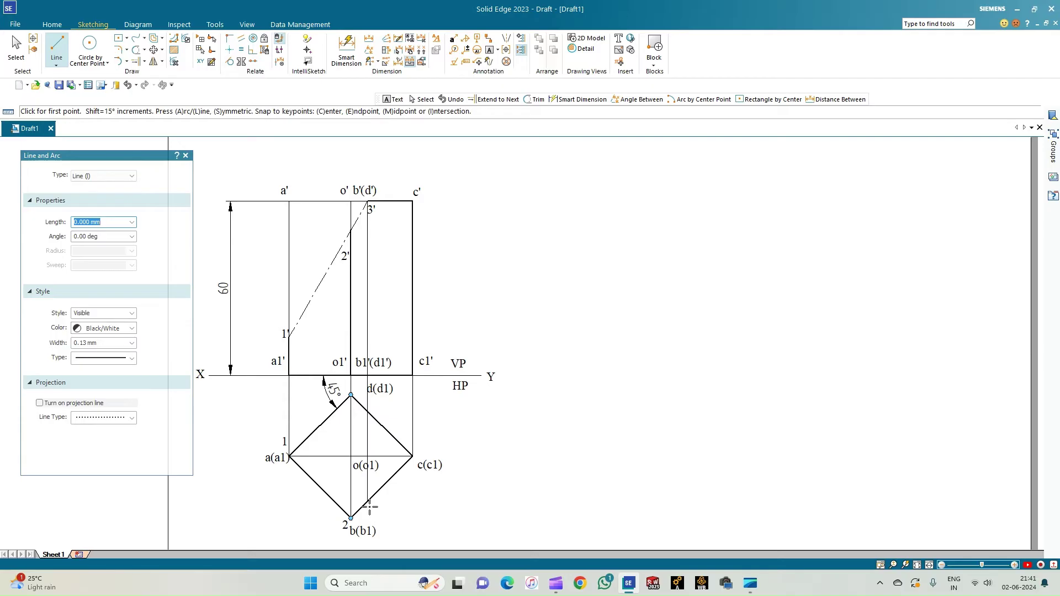
Step: Label the remaining cut points 3, 4 and 5 in the top view and 4' and 5' in the front view
left_click(490, 50)
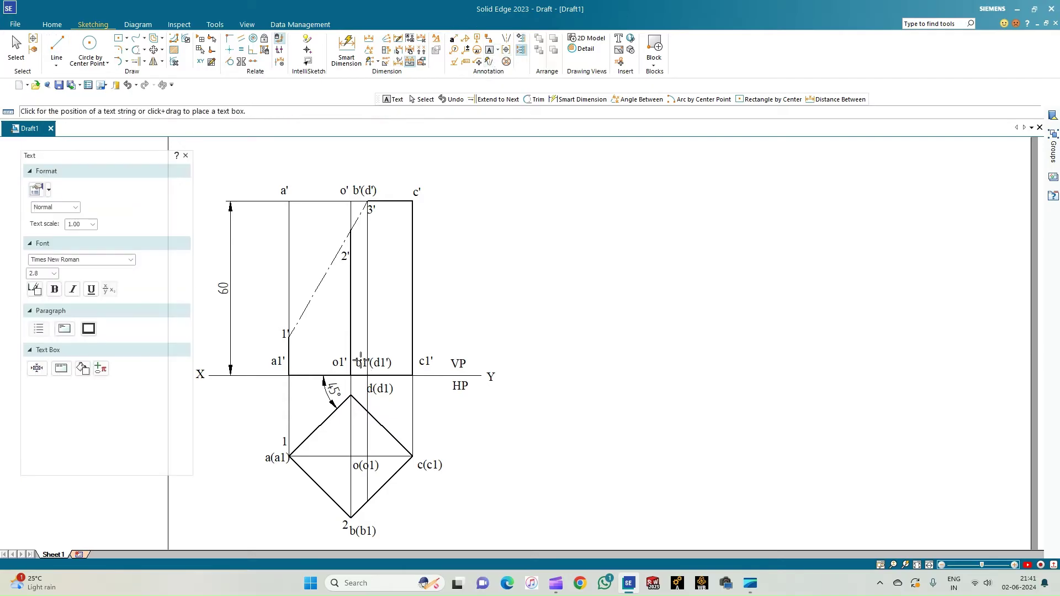
left_click(368, 511)
type("3")
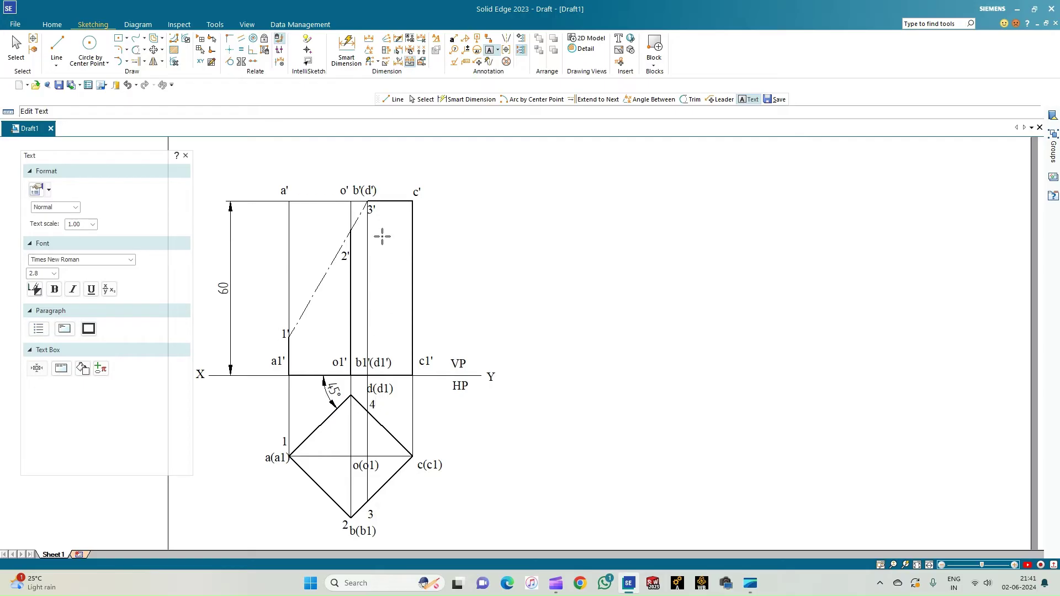
left_click(375, 216)
Step: Dimension the length of edge ab in the top view, placing the dimension outside the square
left_click(64, 60)
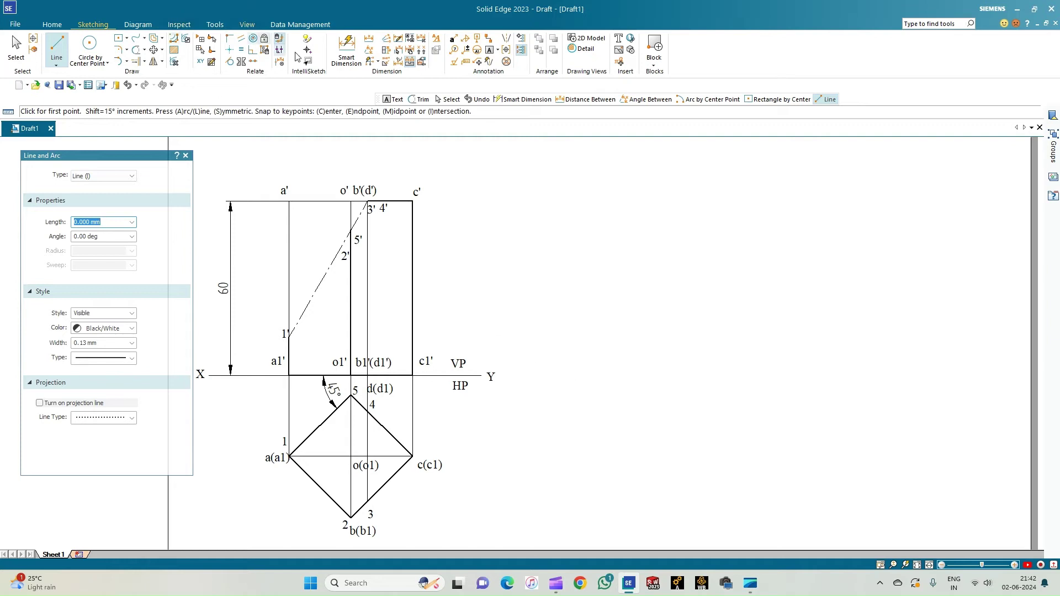
left_click(346, 49)
left_click(323, 493)
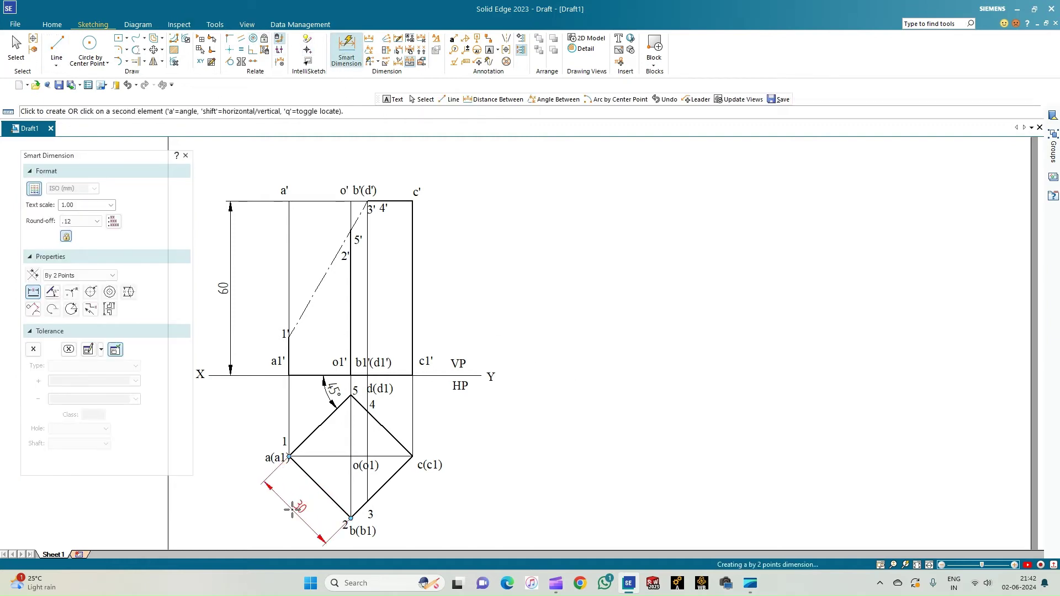
left_click(222, 474)
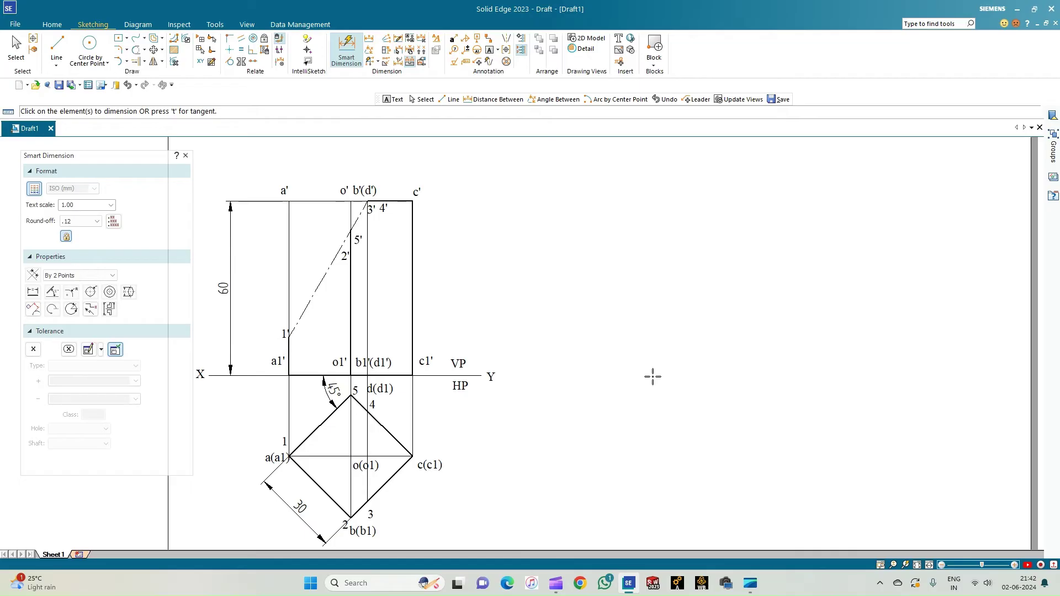
Step: Extend the XY line beyond Y with a 0.13 mm wide continuous horizontal line about 43 mm long
left_click(56, 45)
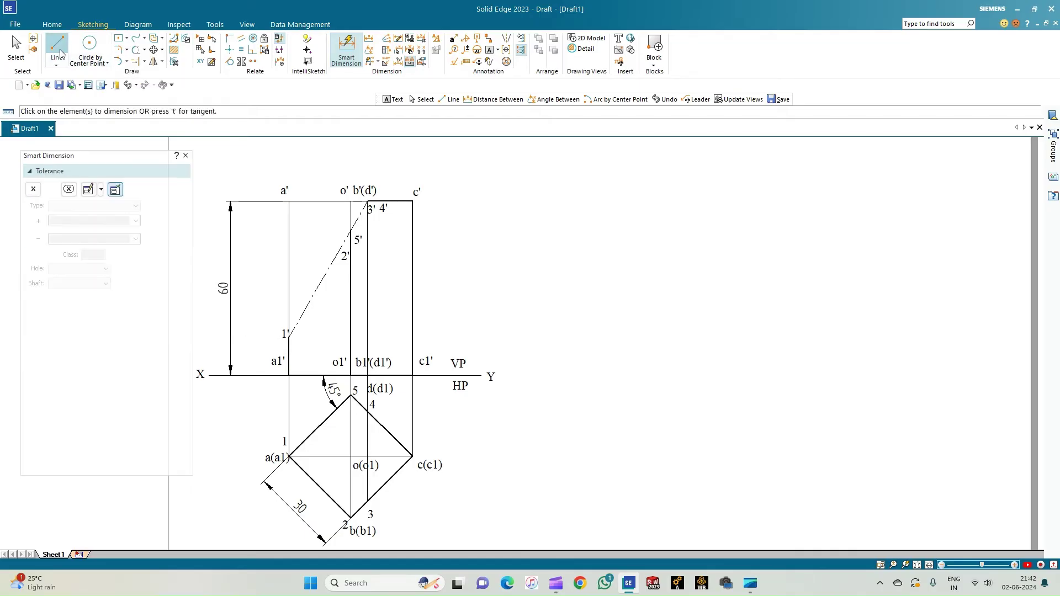
left_click(134, 360)
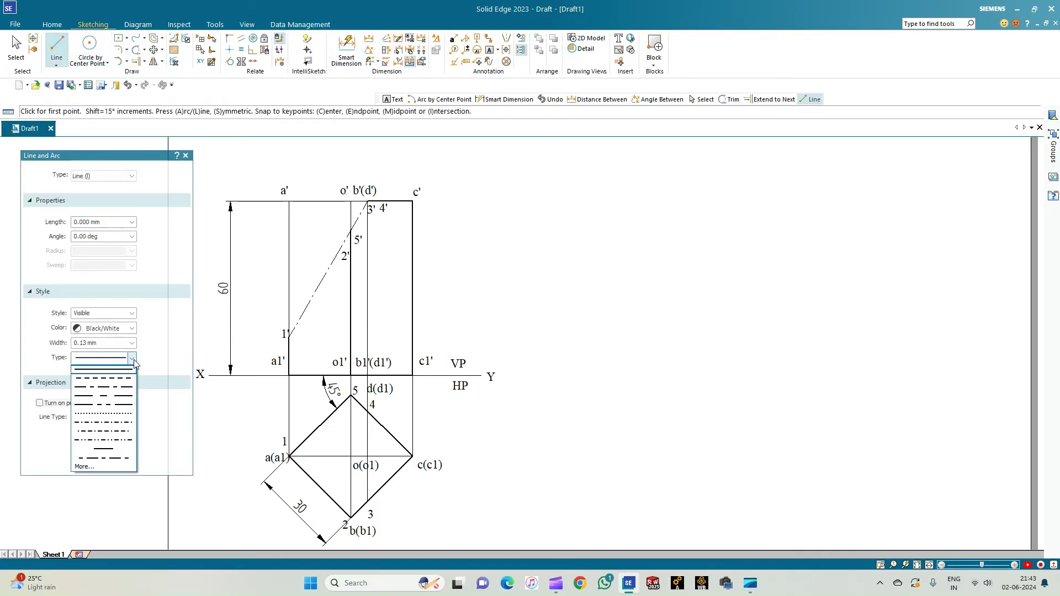
left_click(99, 370)
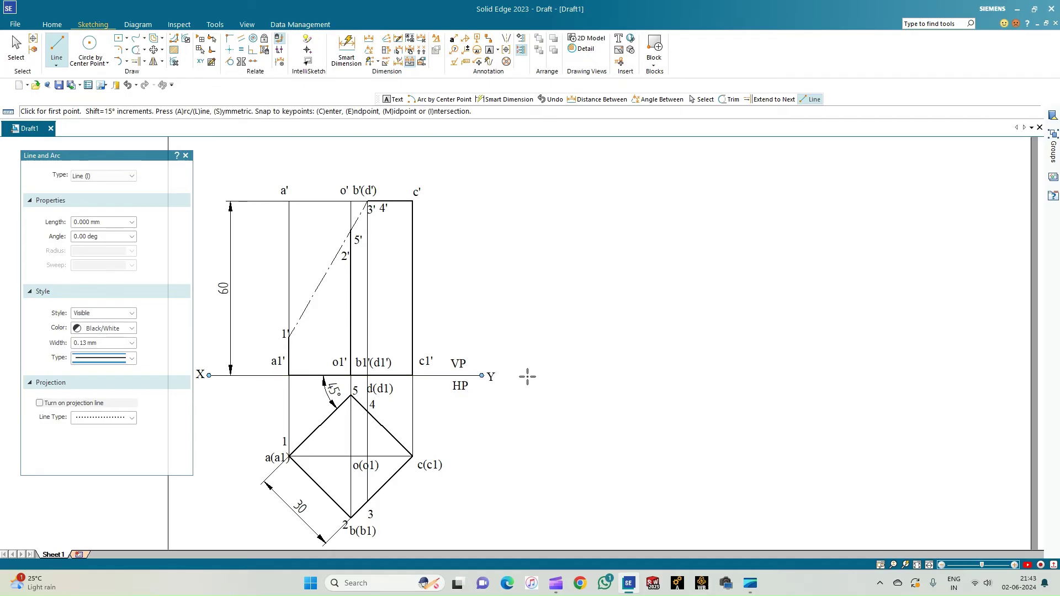
left_click(482, 376)
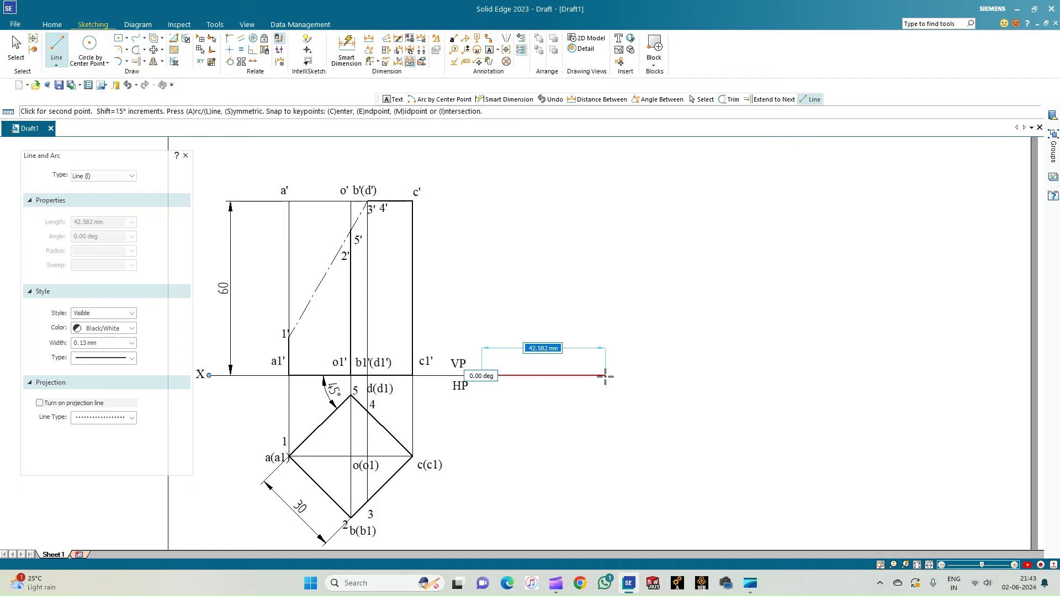
left_click(606, 376)
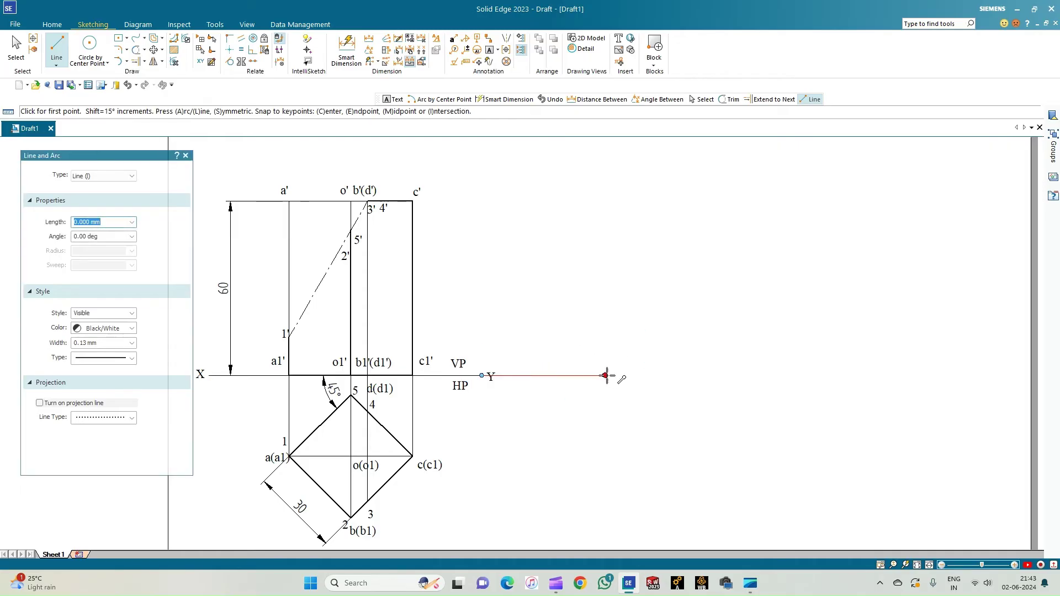
Step: Draw a 30 mm base line from the end of the XY extension and a 60 mm vertical line up from its start
left_click(606, 376)
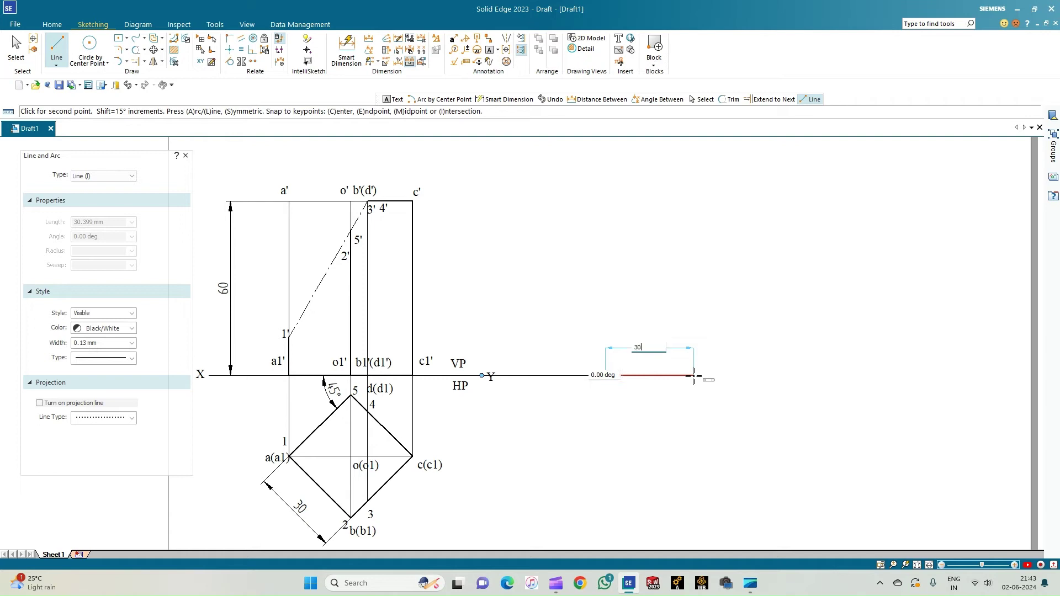
left_click(693, 376)
left_click(606, 376)
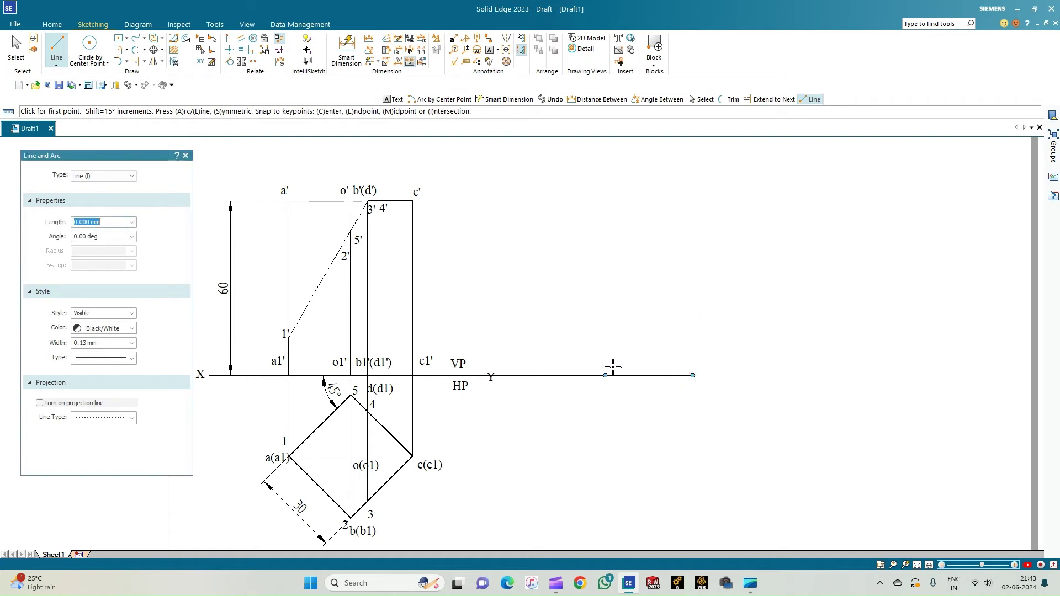
left_click(606, 375)
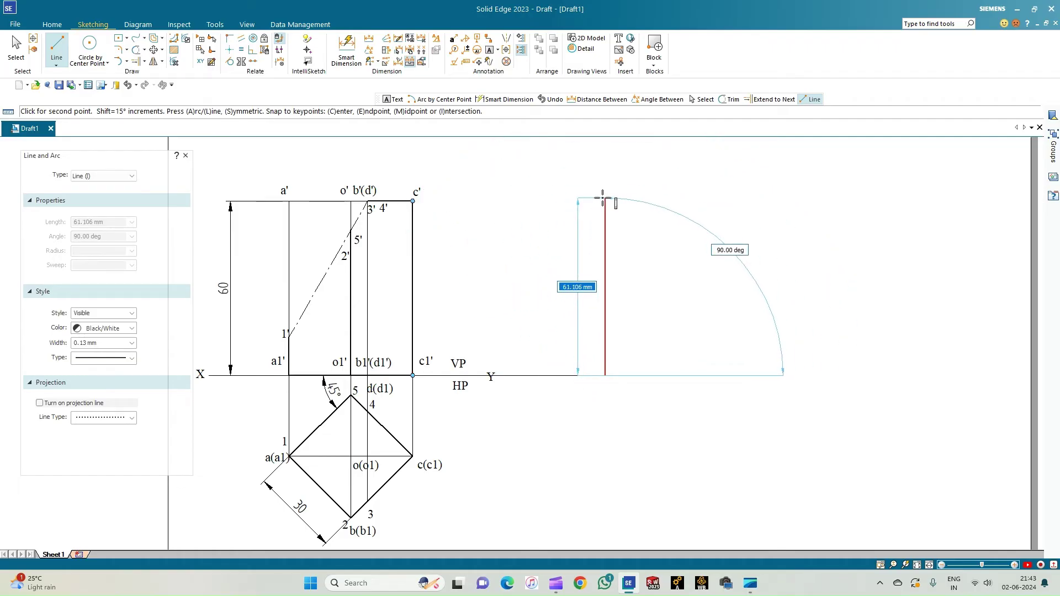
type("60")
key("Tab")
key("Return")
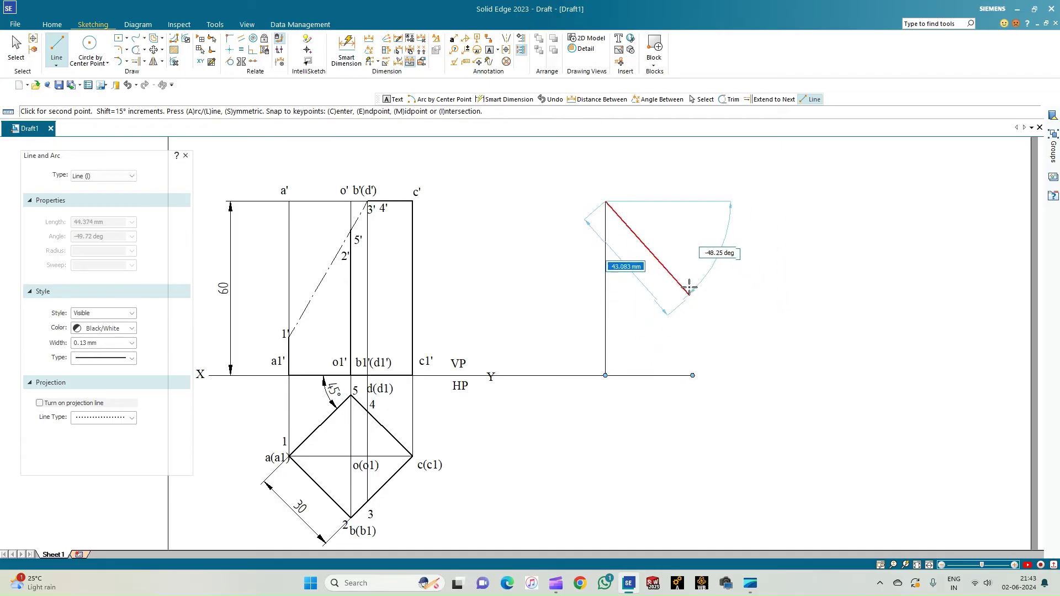
Step: Close the first development panel with a 30 mm top line and a vertical line down to the base
type("30")
left_click(695, 200)
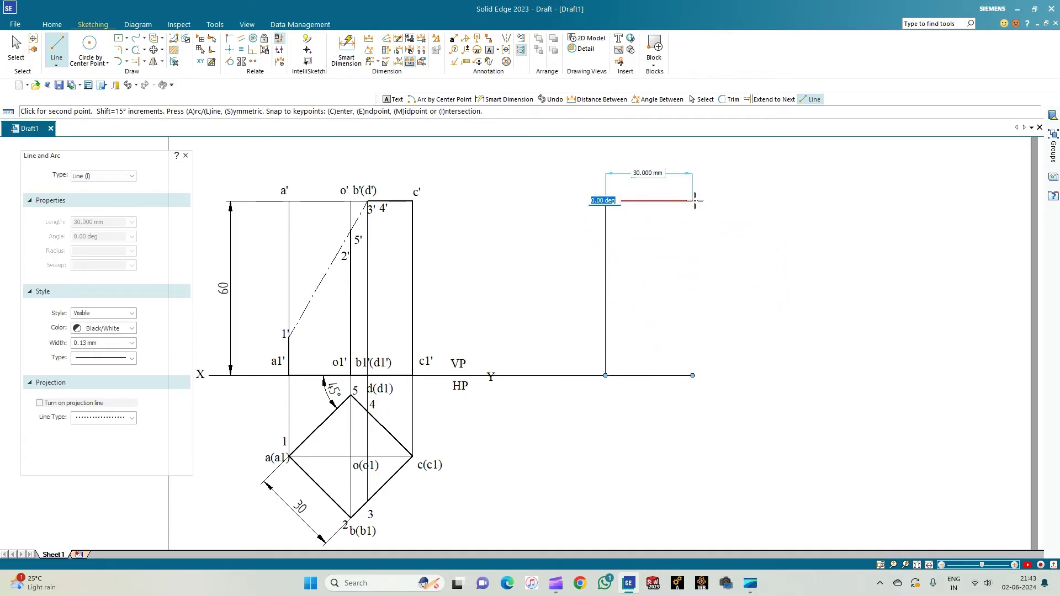
left_click(699, 374)
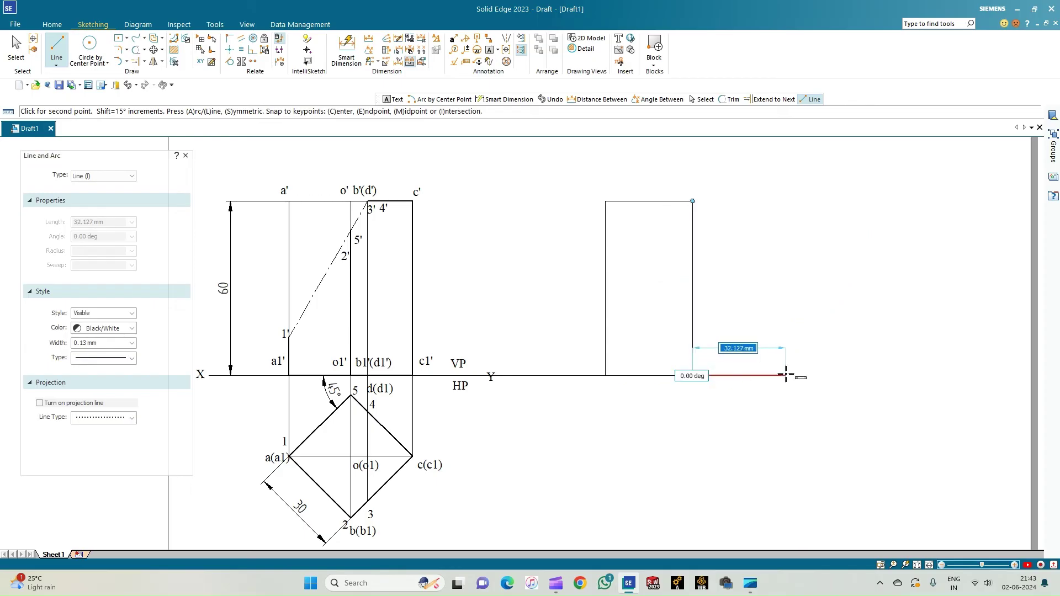
Step: Draw a second 30 mm horizontal base segment from the first panel's far bottom corner
type("30")
key("Tab")
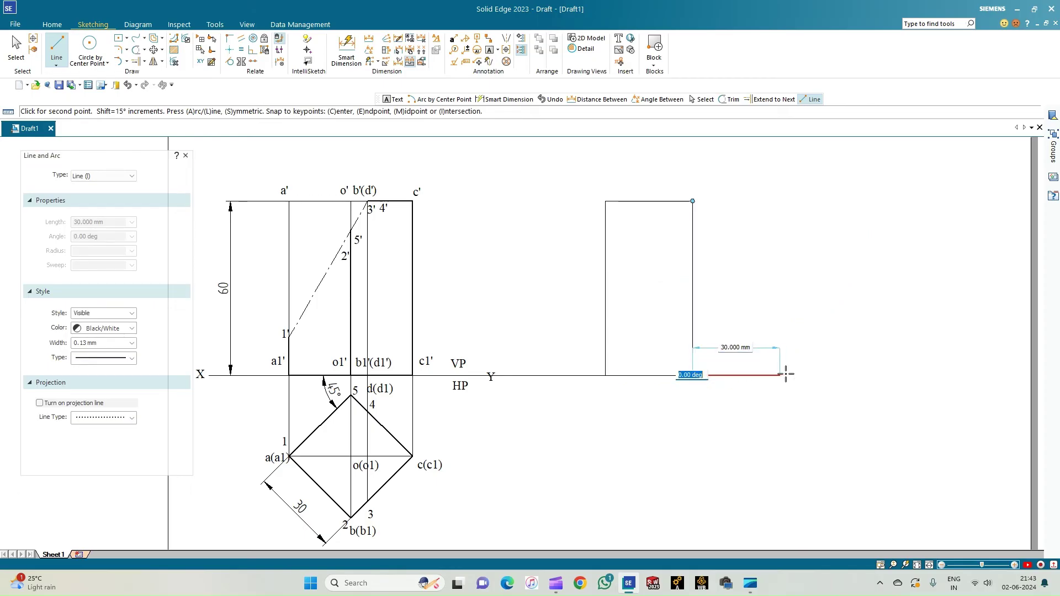
left_click(787, 375)
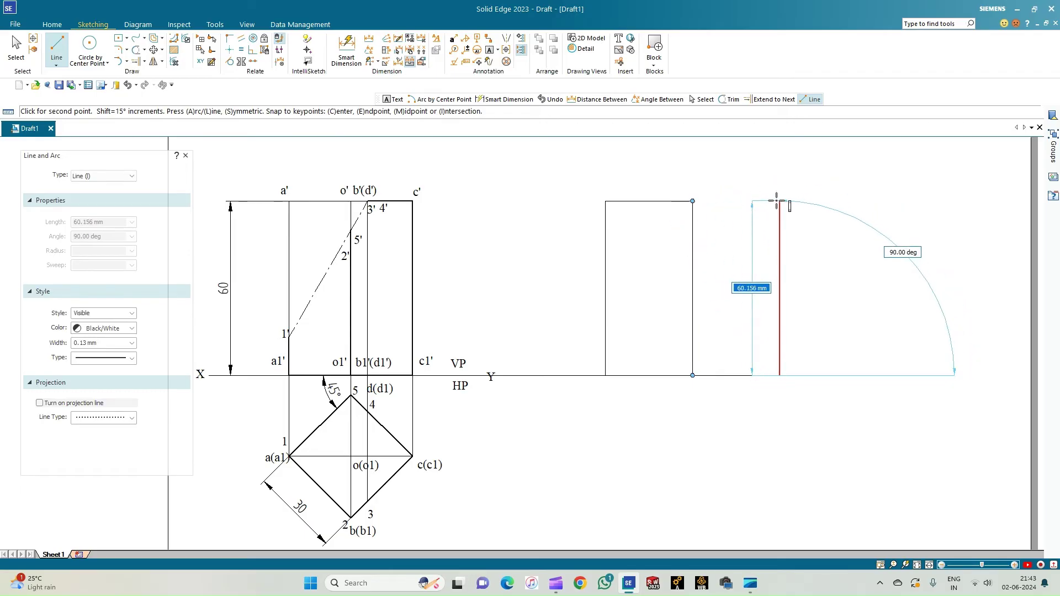
Step: Close the second development panel with a 60 mm vertical line up and a top line back to the first panel's corner
type("60")
key("Tab")
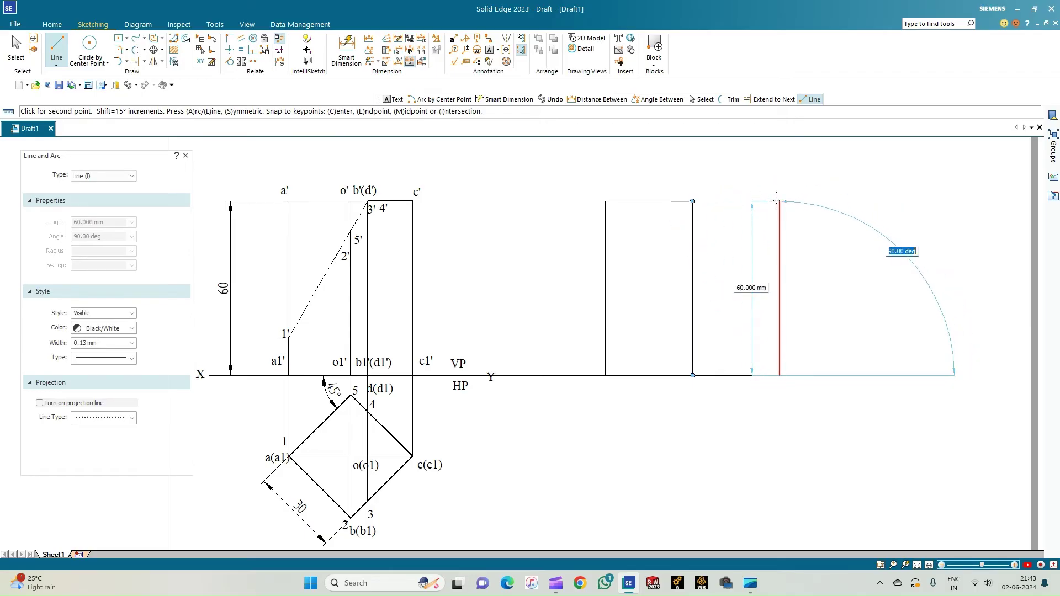
left_click(777, 201)
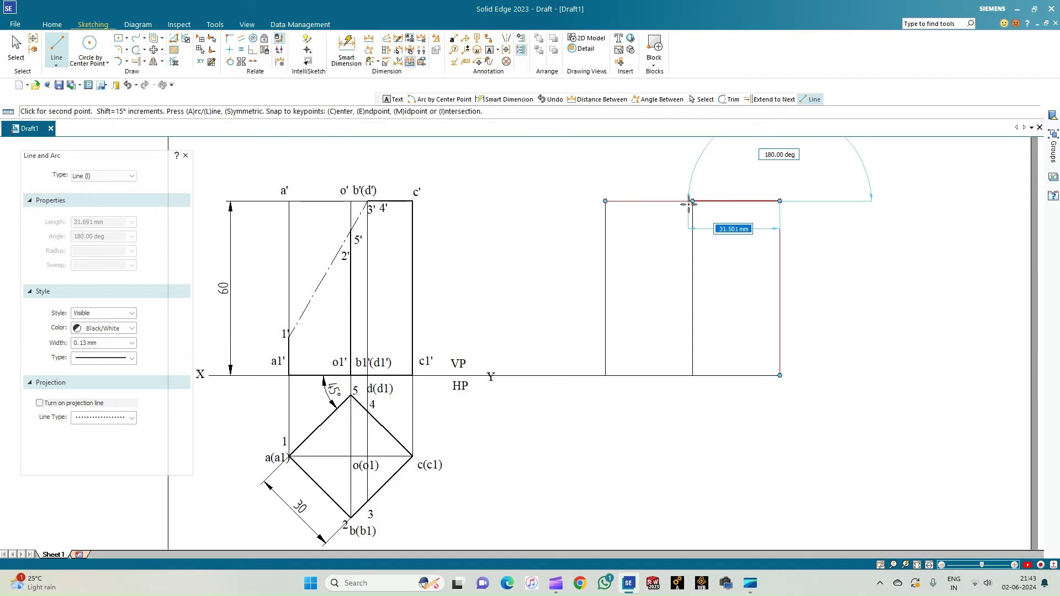
left_click(693, 201)
right_click(760, 255)
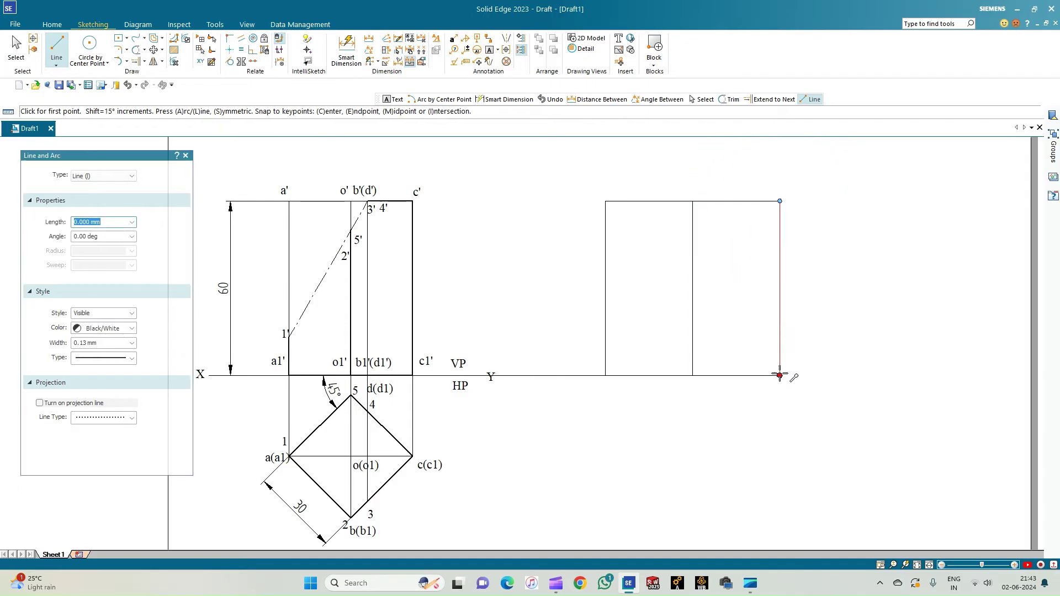
Step: Draw the third development panel with a 30 mm base line, a 60 mm vertical line and a top line back to the second panel
left_click(780, 375)
type("30")
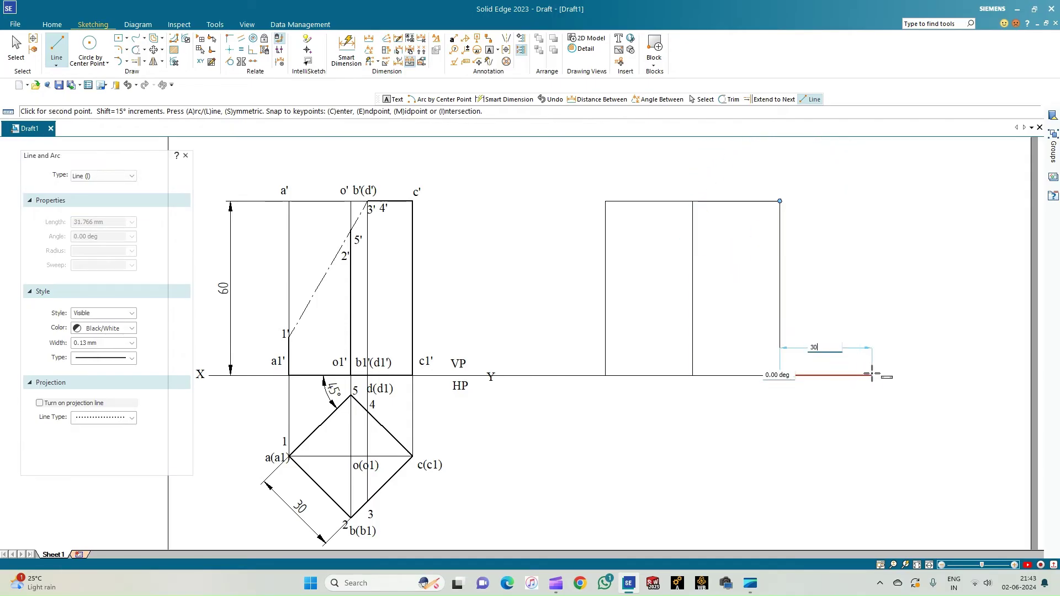
key("Tab")
left_click(872, 373)
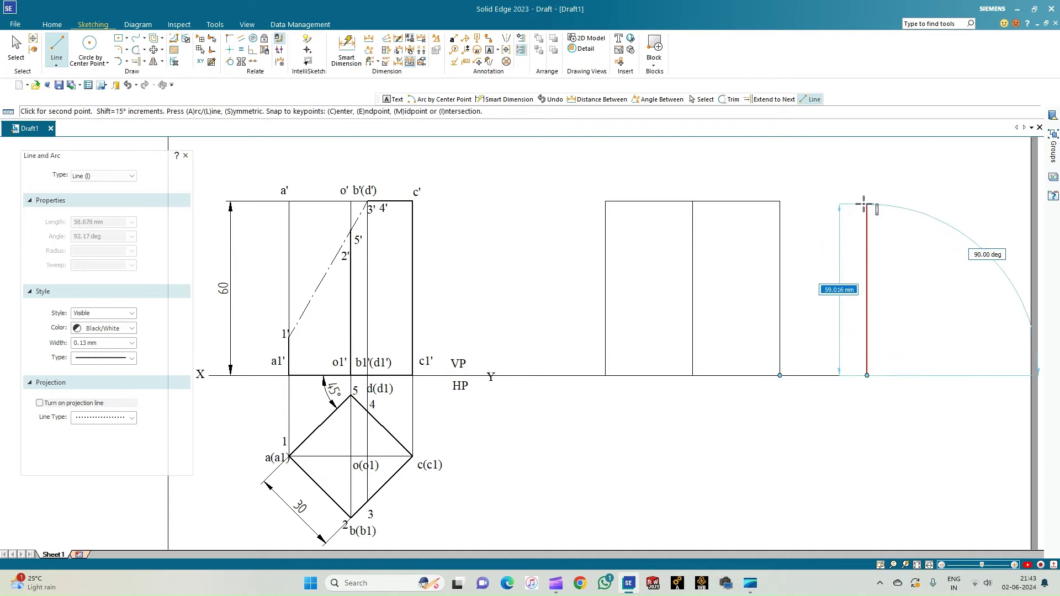
type("60")
key("Tab")
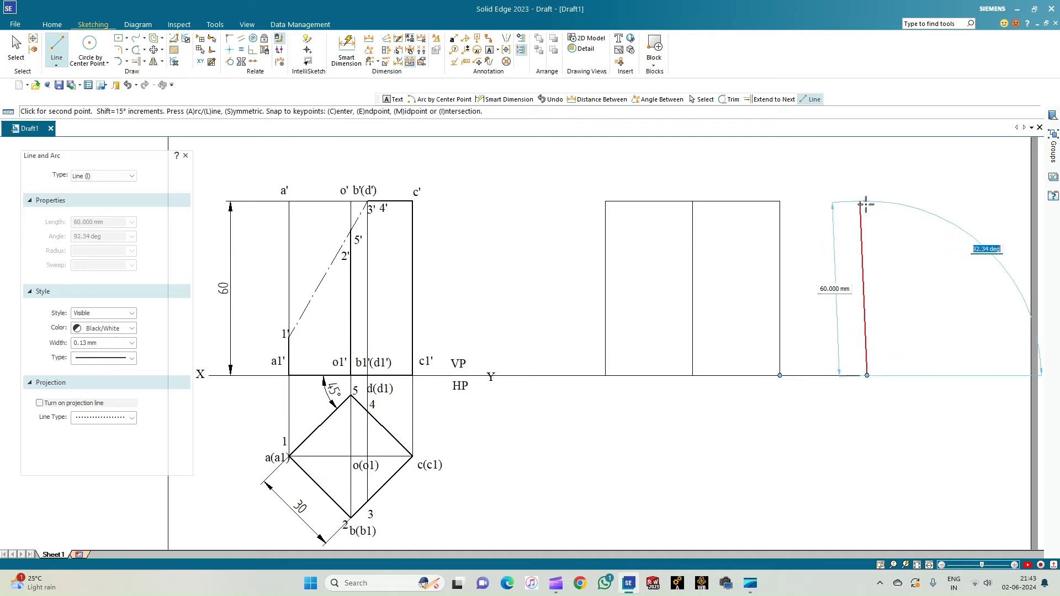
left_click(870, 205)
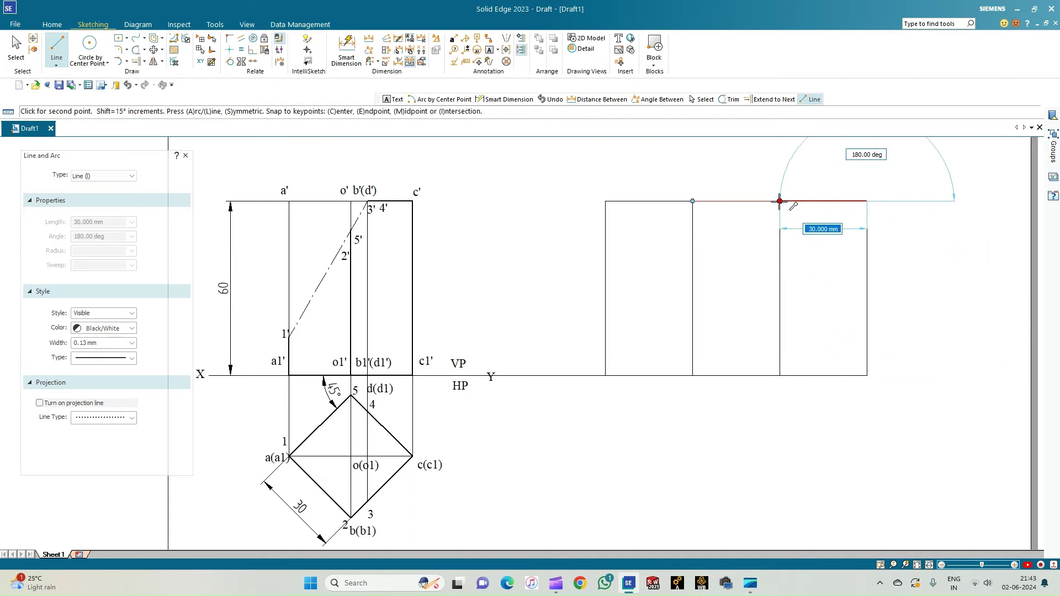
left_click(780, 201)
Step: Draw a 30 mm horizontal top line for the fourth panel from the third panel's far upper corner
left_click(867, 201)
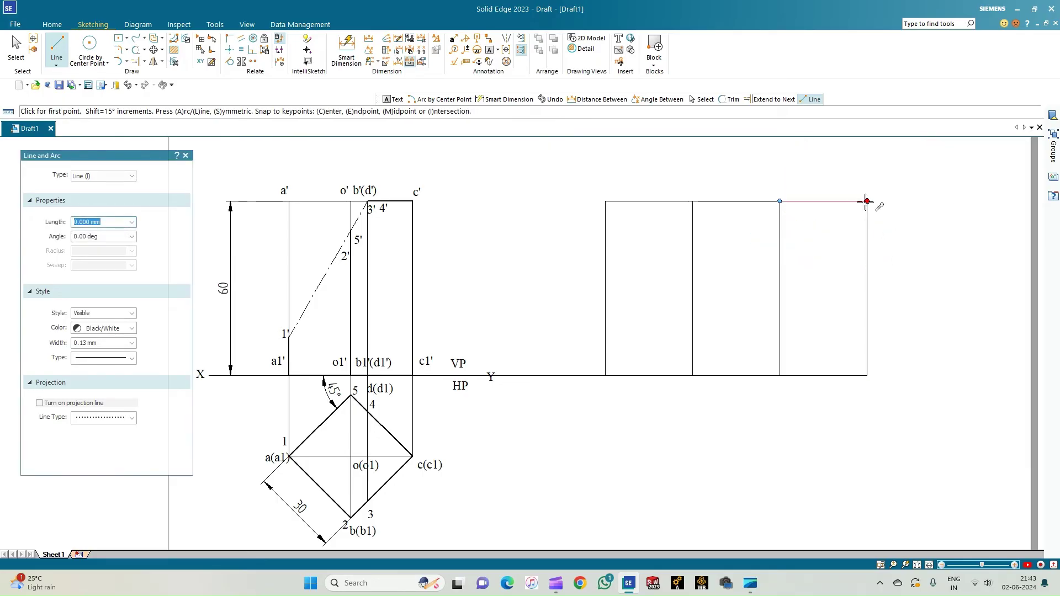
type("30")
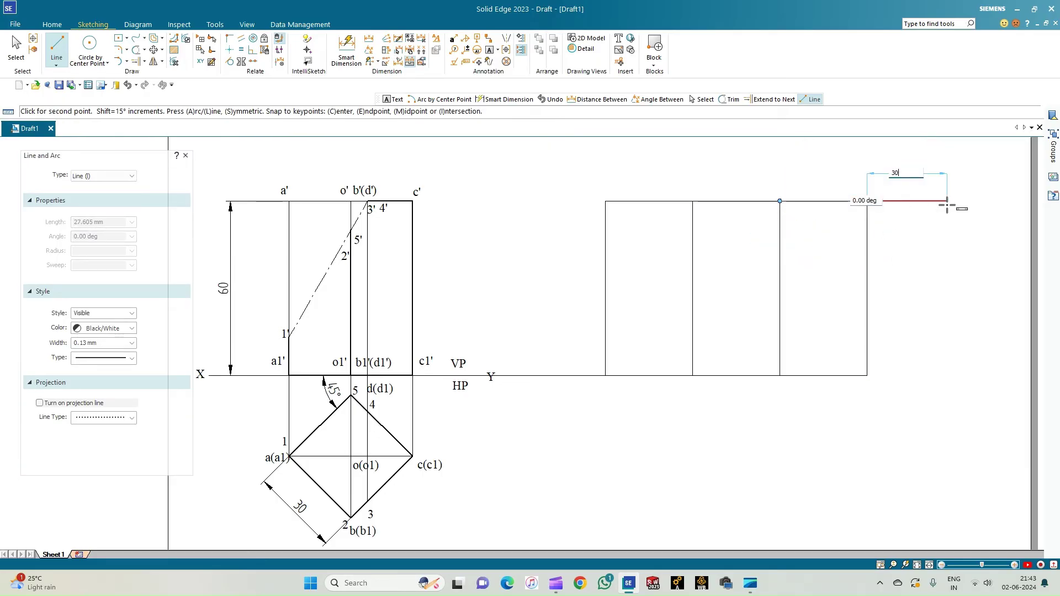
key("Tab")
left_click(947, 205)
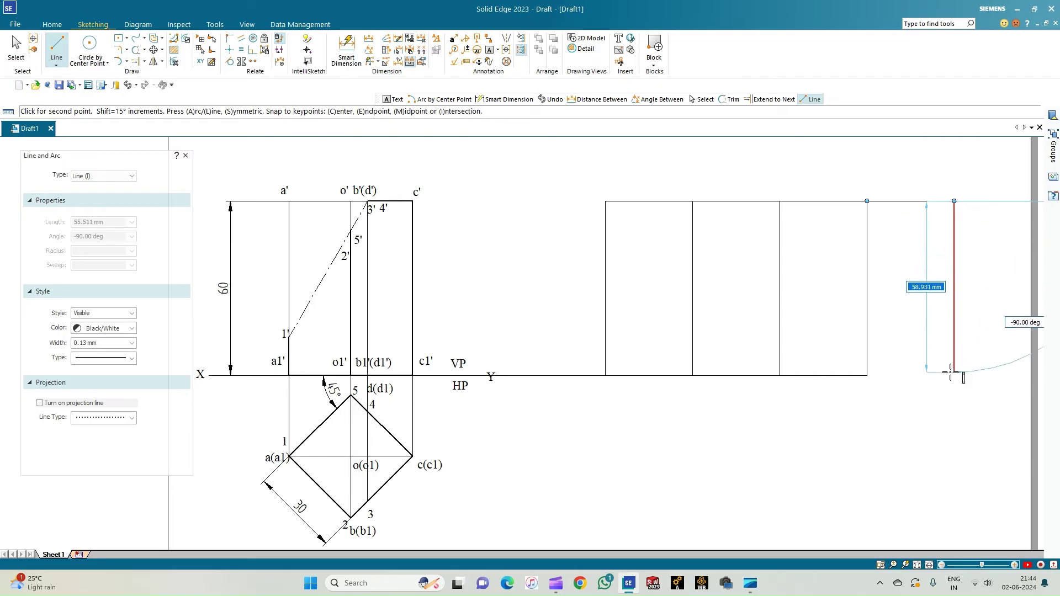
Step: Close the fourth panel with a 60 mm vertical line down and a base line joining it to the third panel
type("60")
key("Tab")
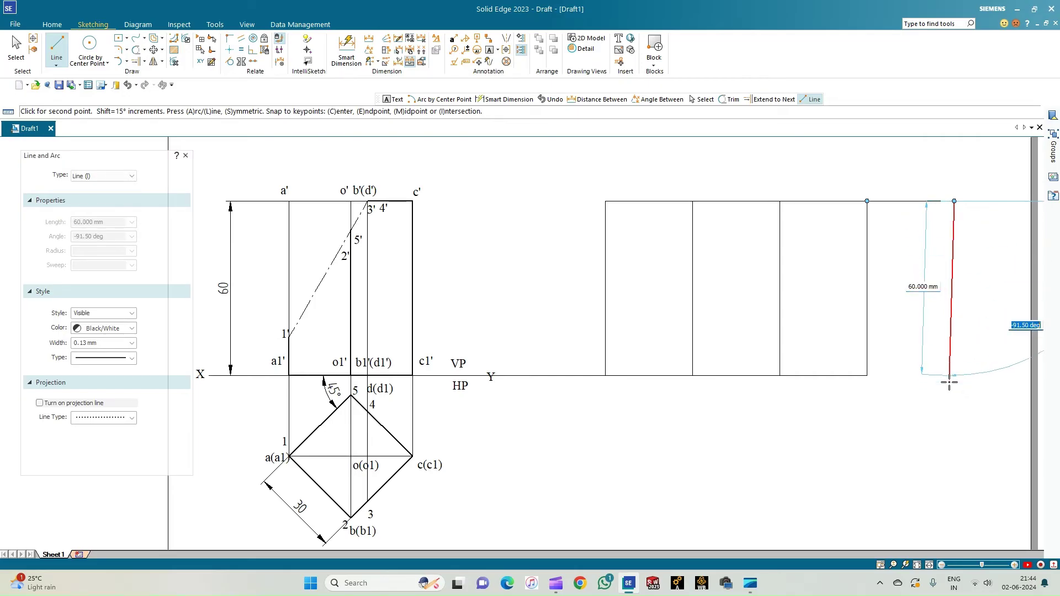
type("-9")
key("Return")
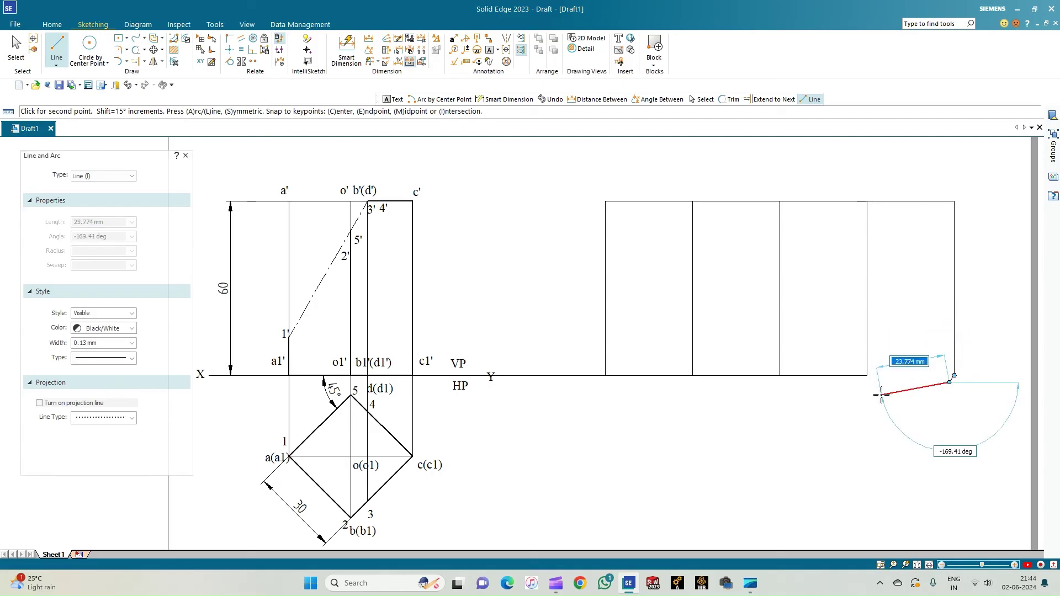
right_click(867, 394)
key("Escape")
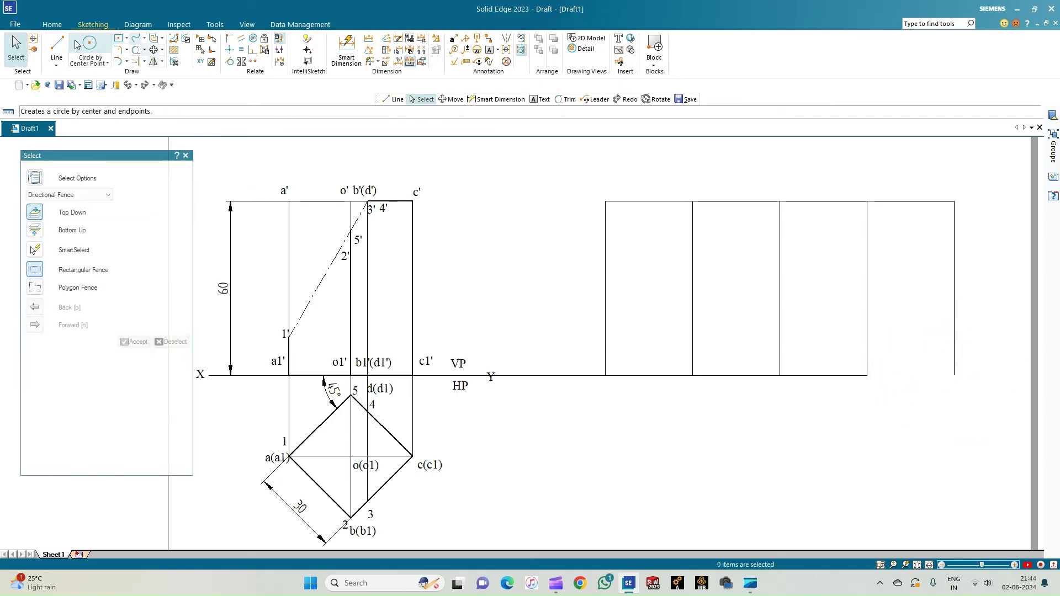
key("l")
left_click(955, 376)
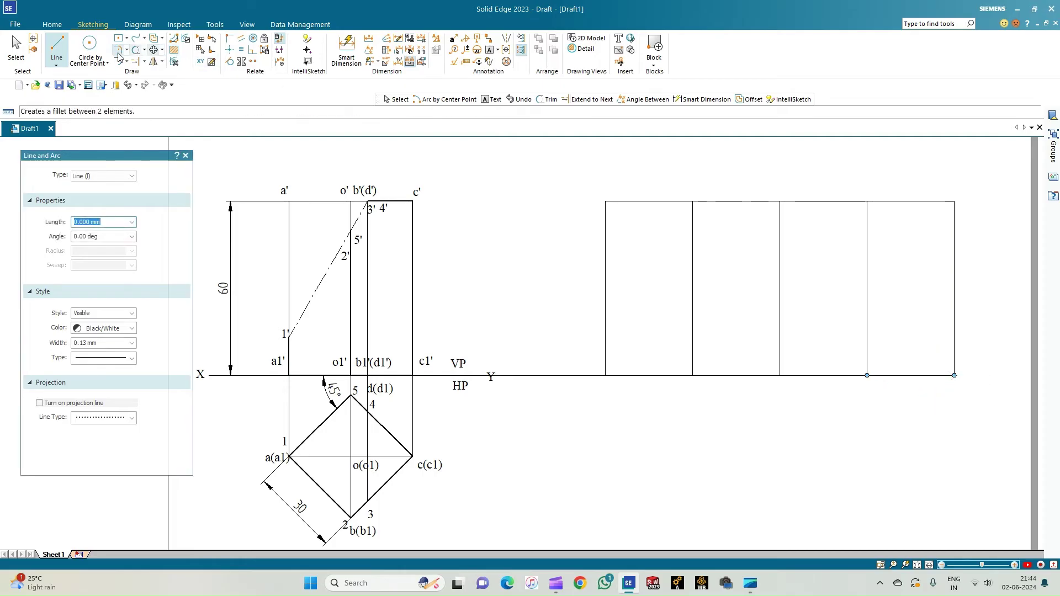
Step: Trim the XY line extension between Y and the development's first vertical edge
left_click(135, 50)
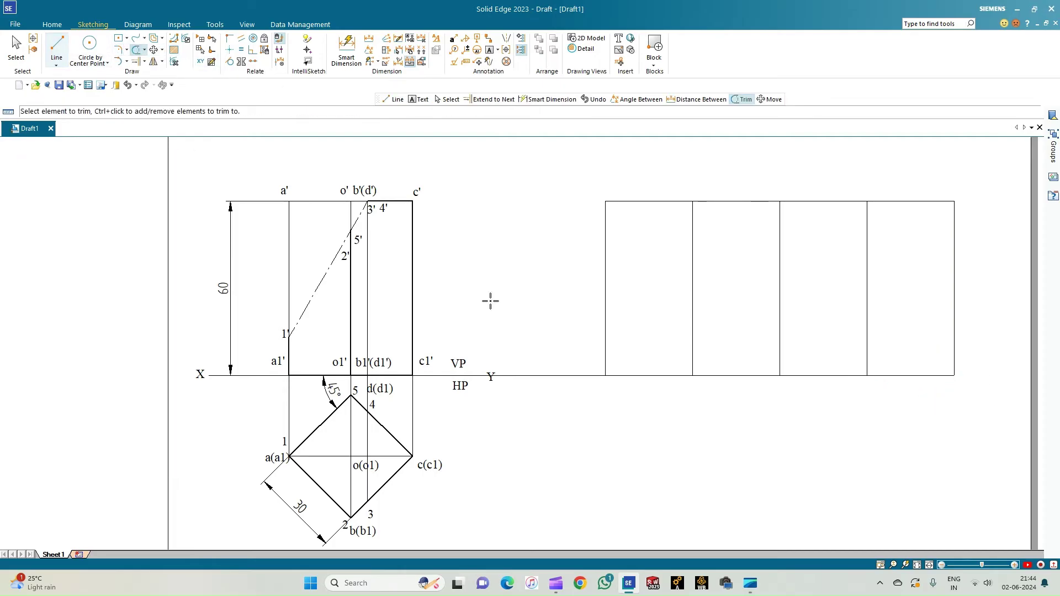
left_click(536, 376)
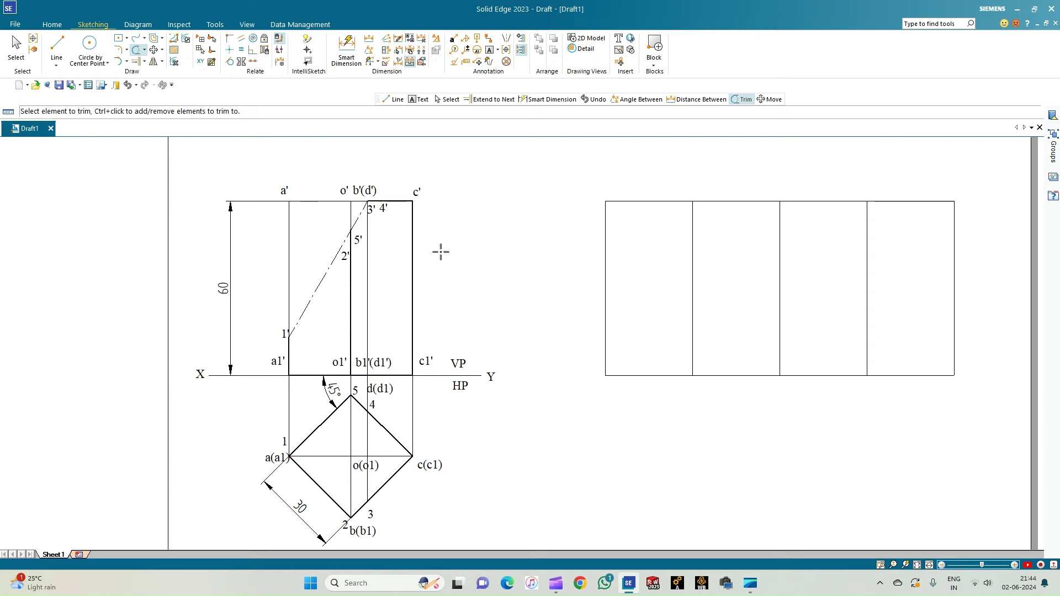
Step: Label the development's first vertical edge A1 at its base and A at its upper end
left_click(490, 51)
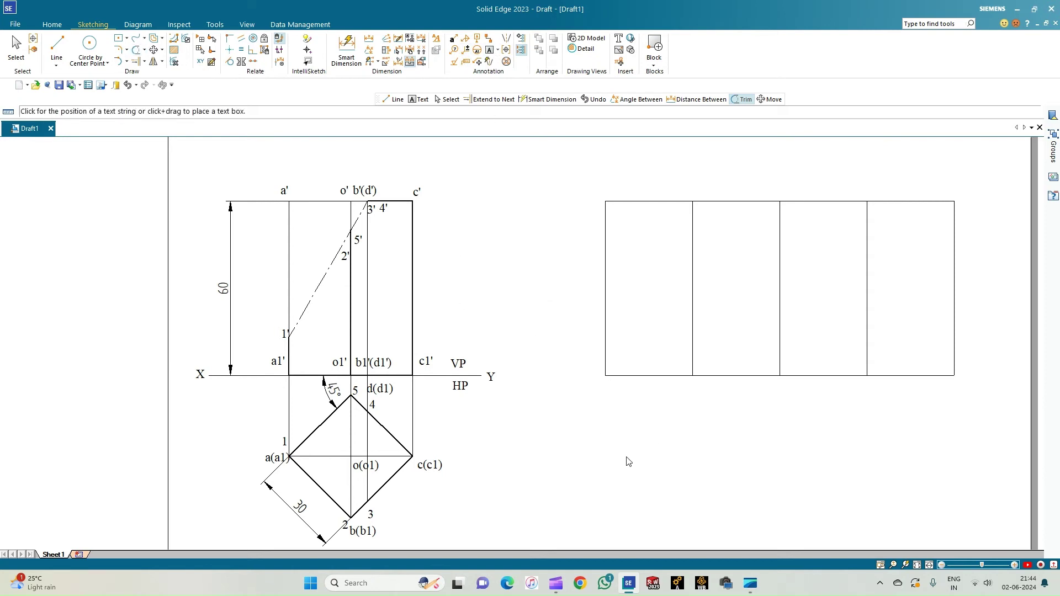
left_click(602, 373)
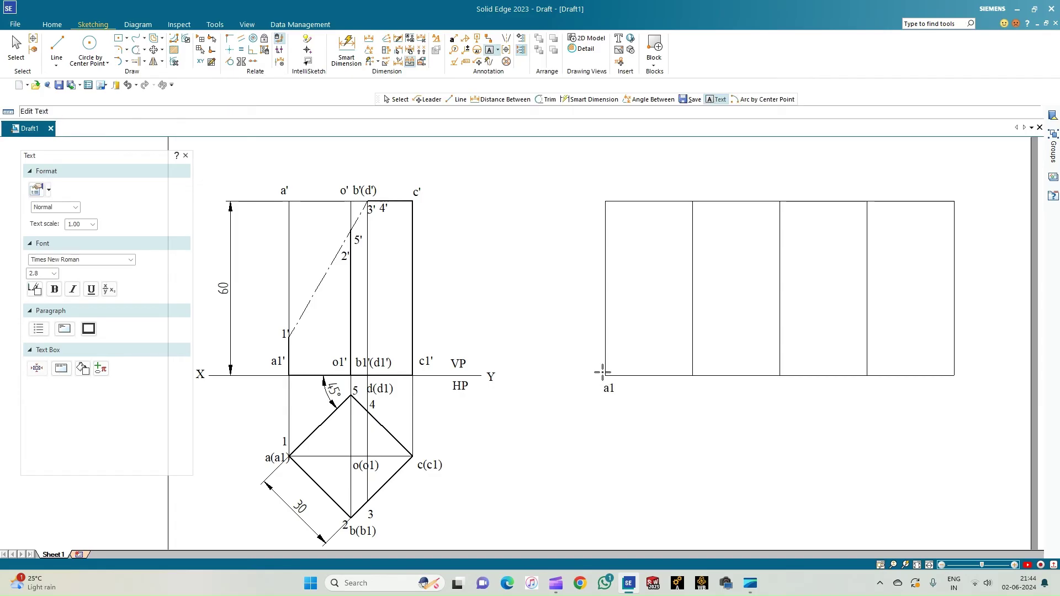
key("BackSpace")
key("BackSpace")
type("A1")
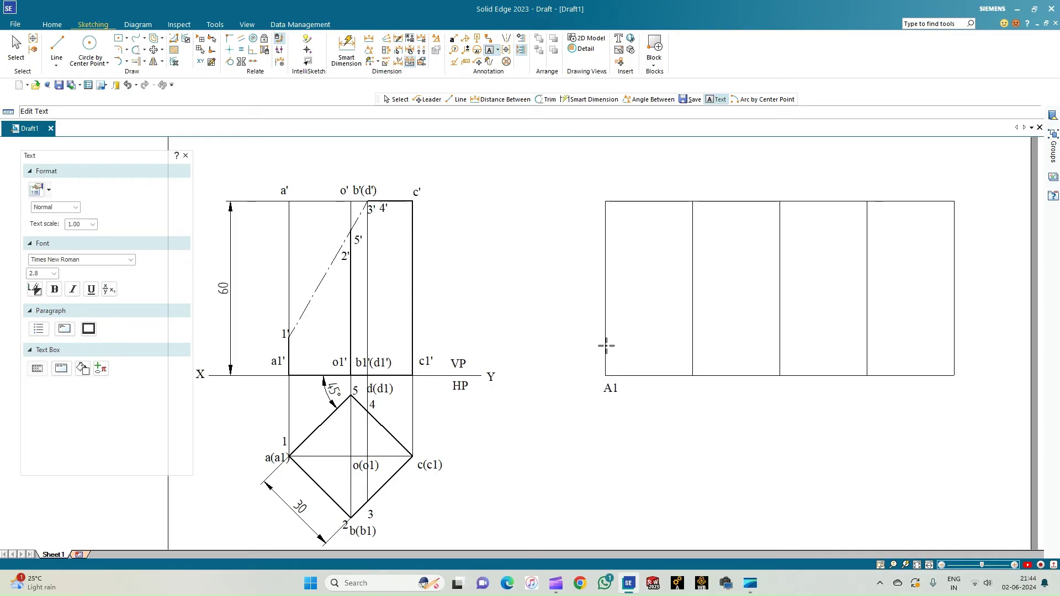
left_click(602, 177)
type("A")
key("Escape")
Step: Label the second vertical edge B1 and B and the third one C1 and C, at base and upper end
left_click(691, 385)
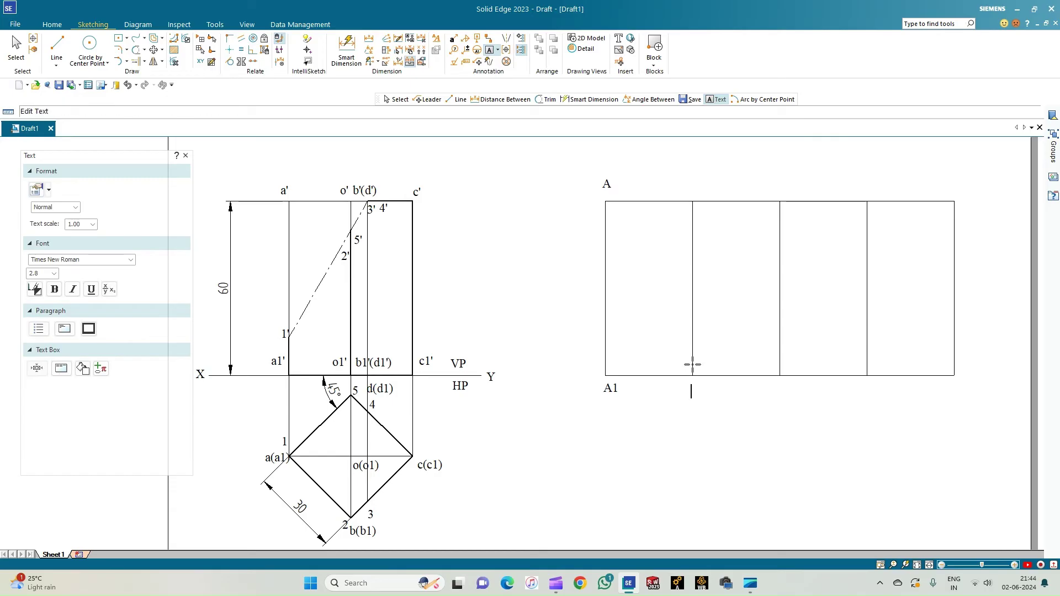
type("B1")
left_click(694, 176)
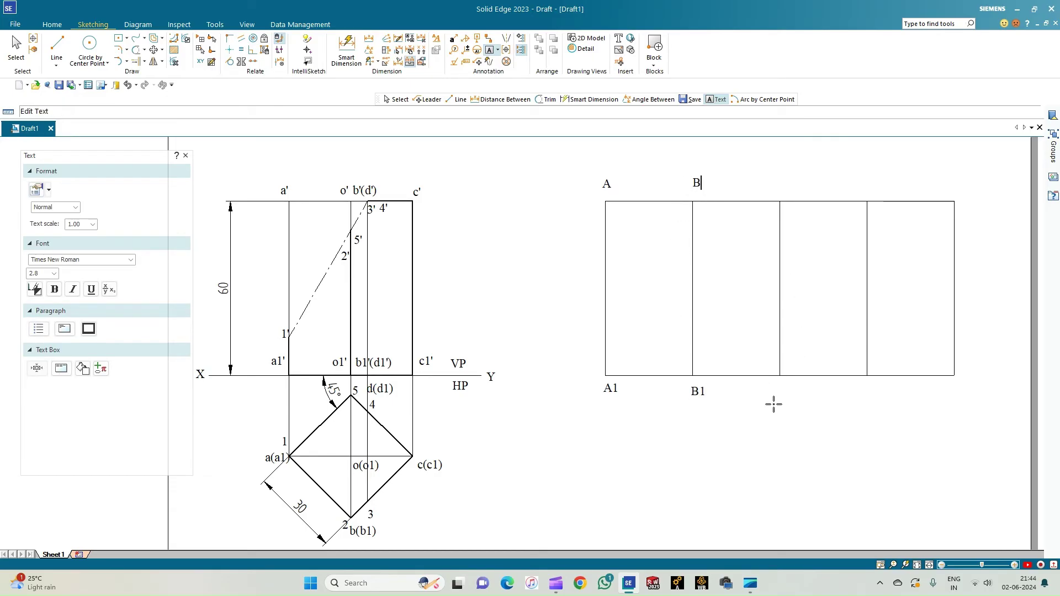
key("Escape")
left_click(779, 385)
type("C1")
left_click(865, 385)
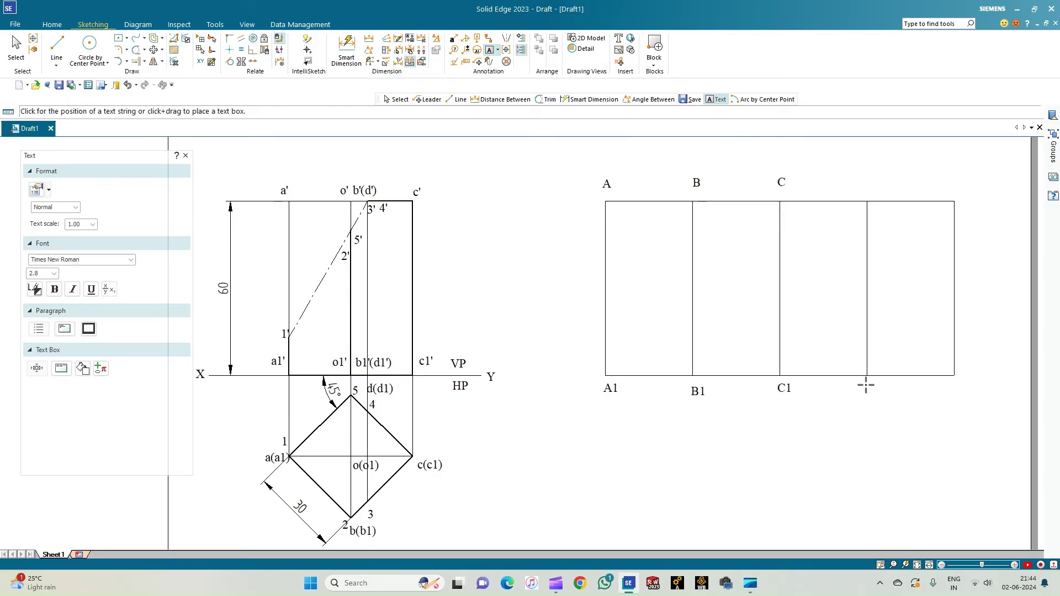
Step: Label the fourth vertical edge D1 and D and the last one A1 and A, at base and upper end
left_click(867, 379)
type("D1")
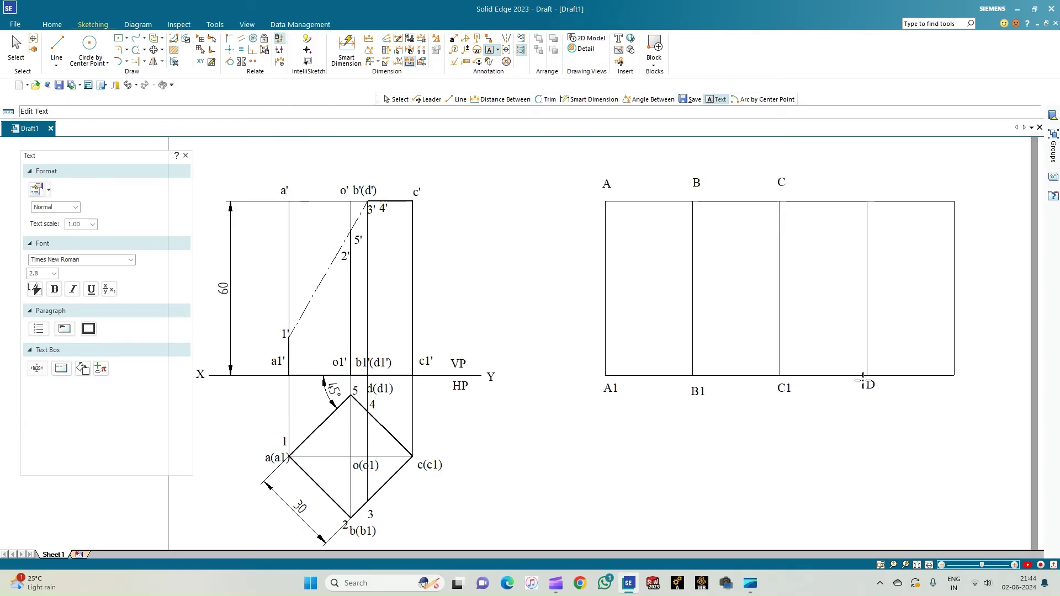
left_click(866, 180)
type("A1")
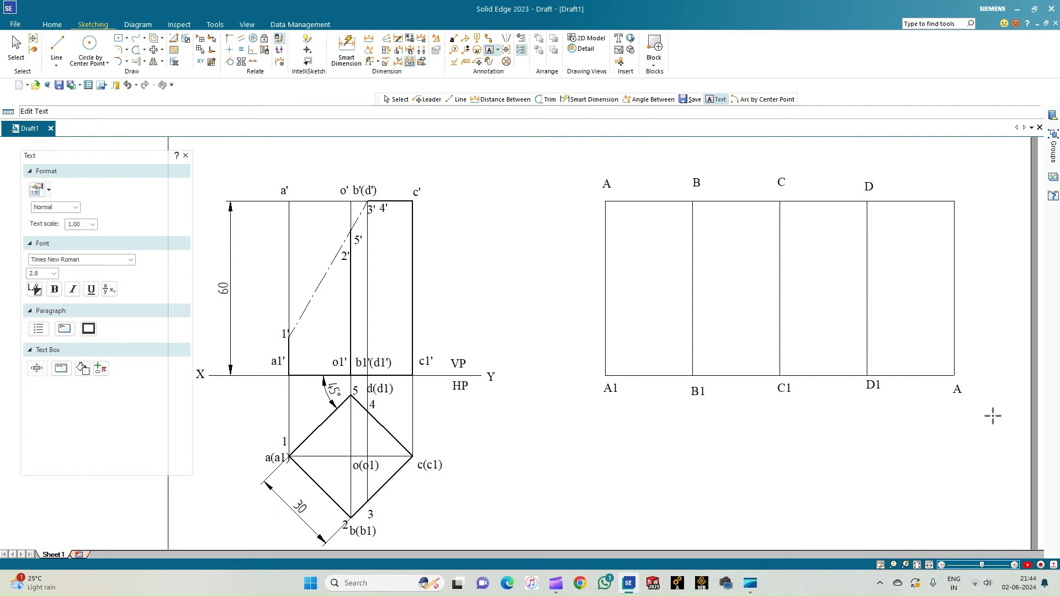
left_click(951, 177)
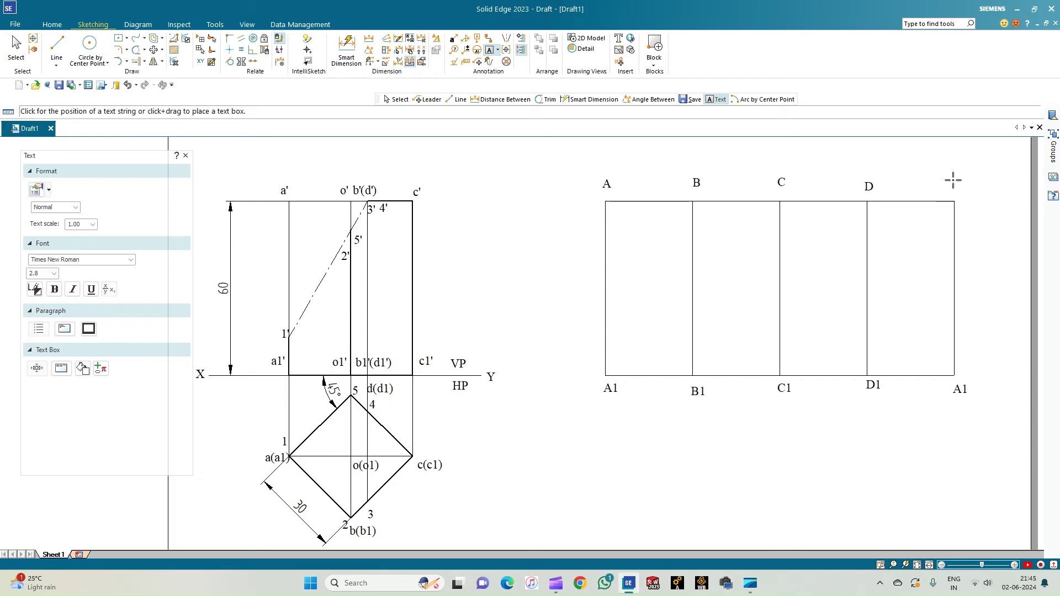
left_click(953, 177)
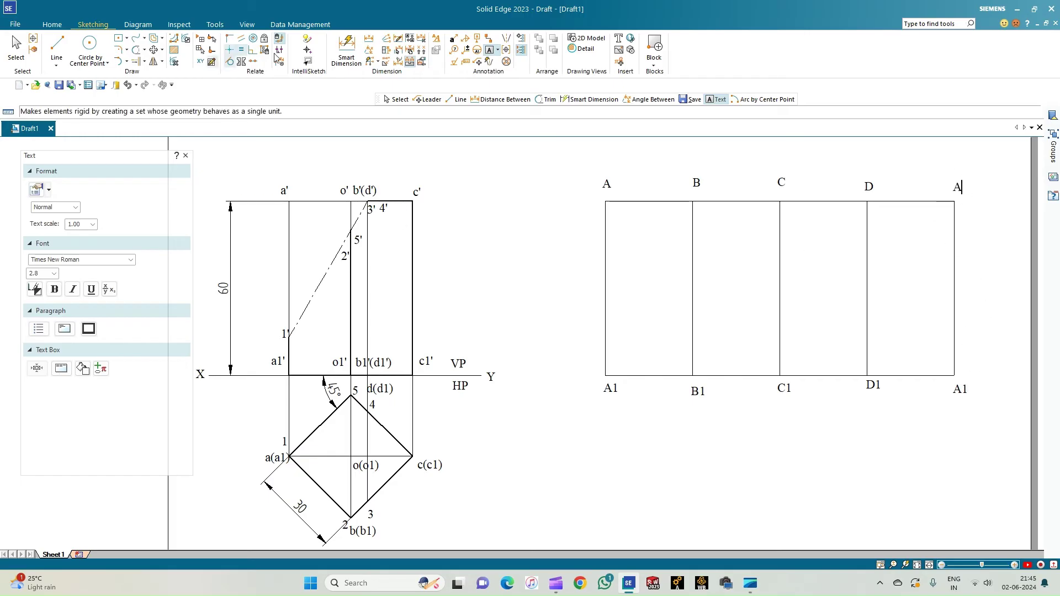
Step: Dimension the height of the first edge A-A1 and the width of the base segment A1-B1
left_click(335, 55)
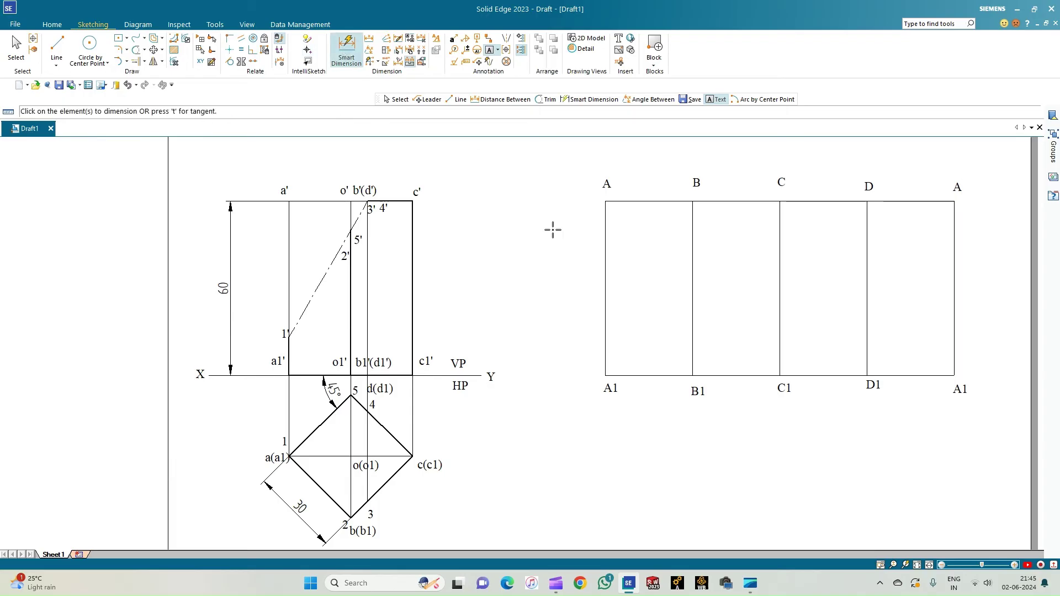
left_click(606, 268)
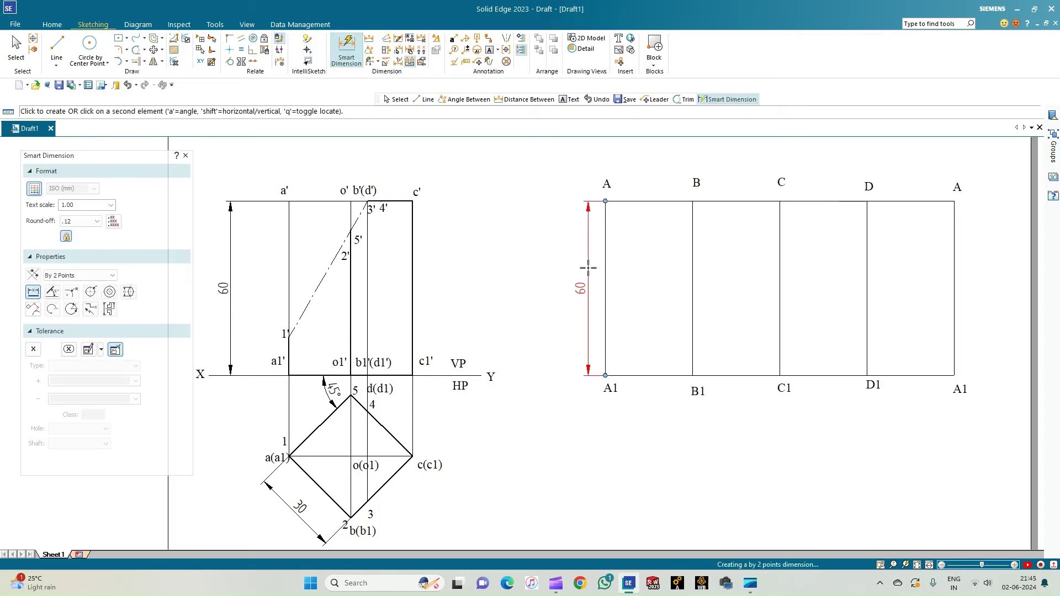
left_click(587, 277)
left_click(649, 375)
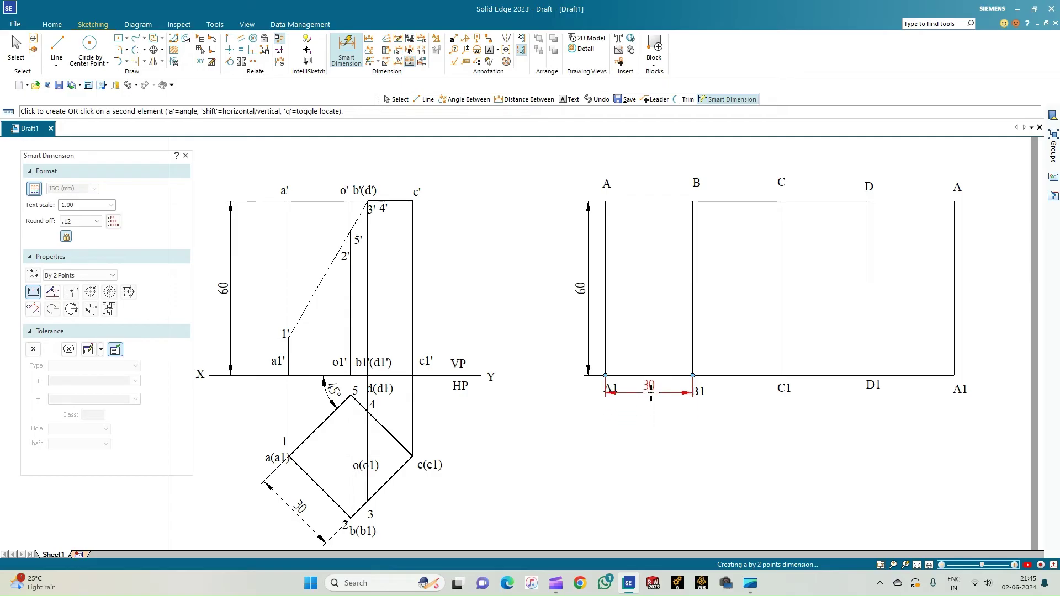
left_click(650, 410)
Step: Dimension the development's overall width between its two outer edges, below the panel width dimension
left_click(608, 353)
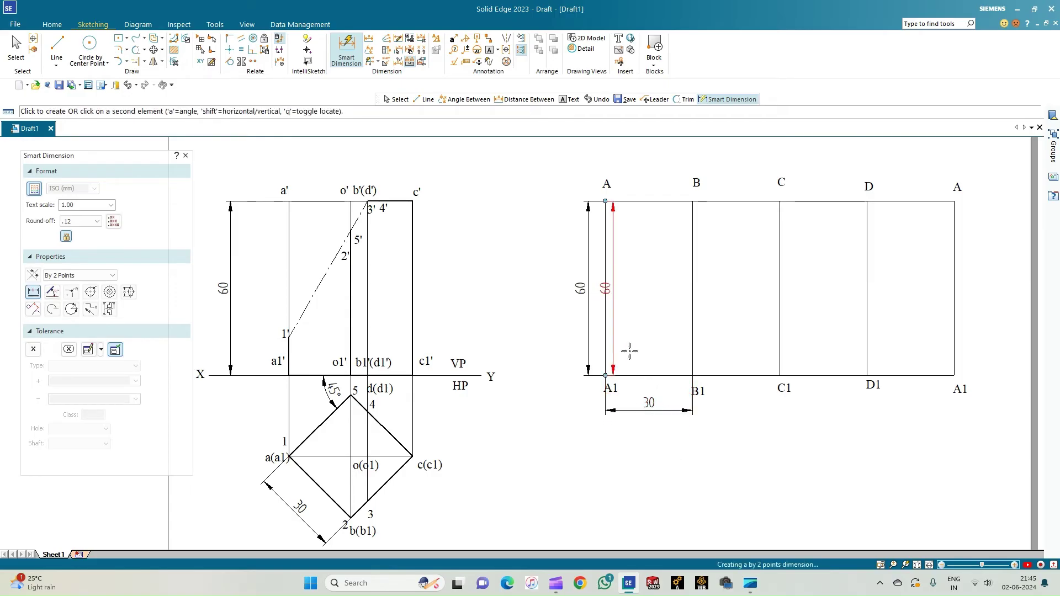
left_click(954, 351)
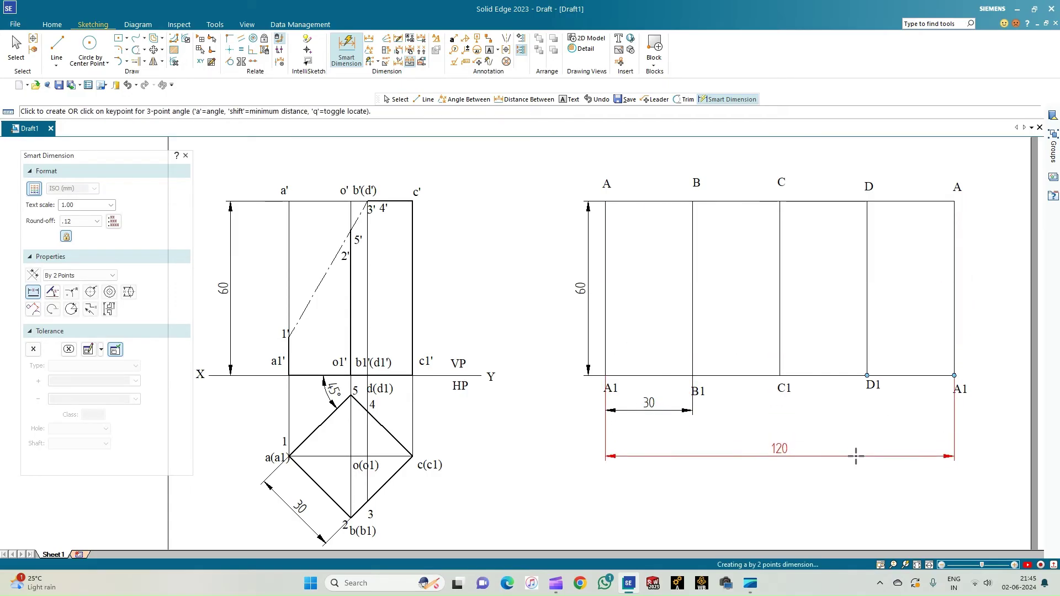
left_click(859, 445)
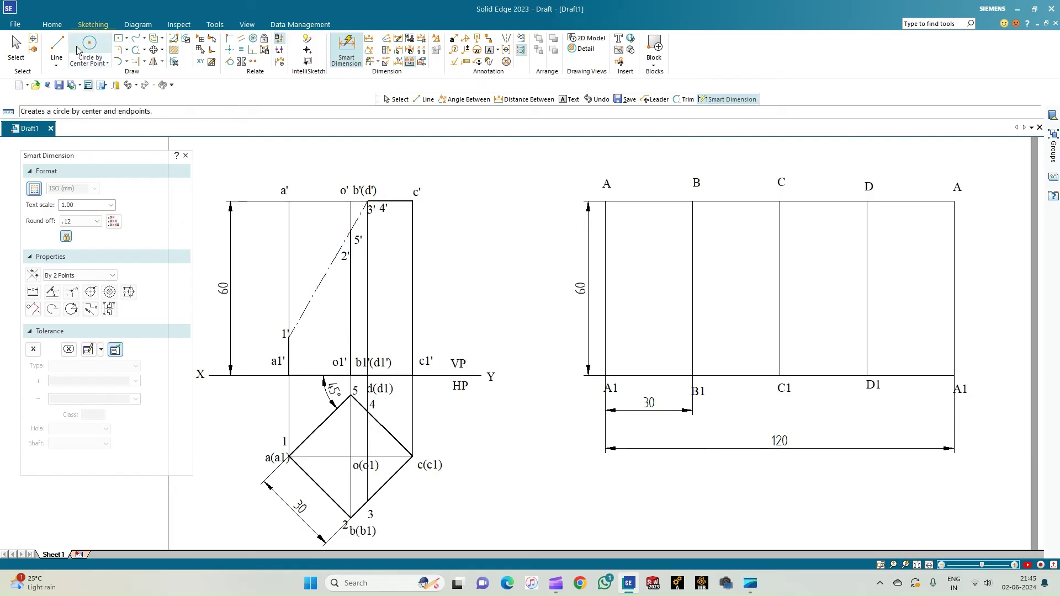
Step: Project a horizontal line from point 1' in the front view to edge A-A1 of the development
left_click(56, 45)
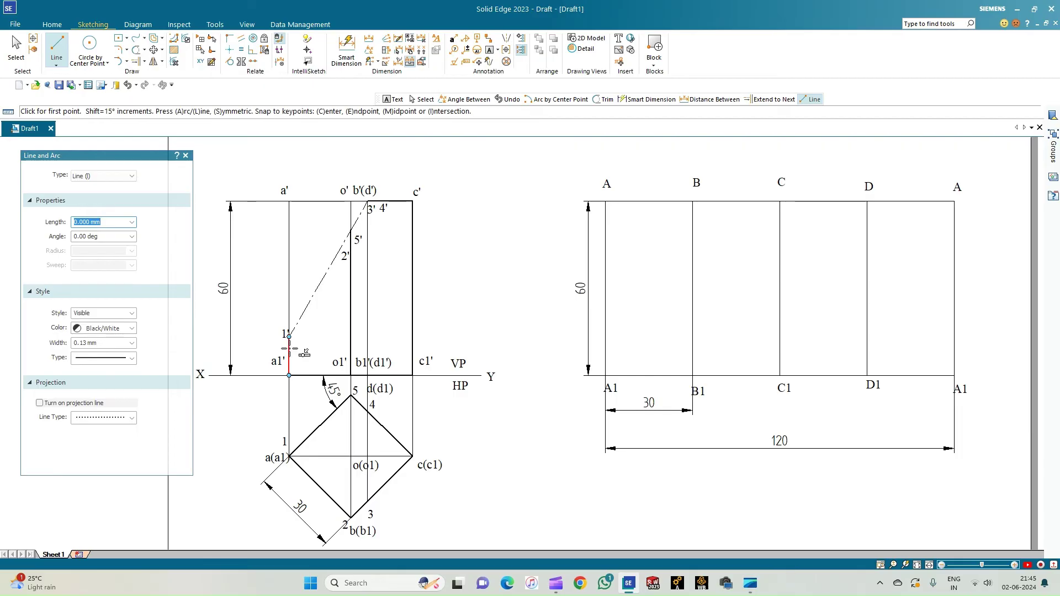
left_click(290, 337)
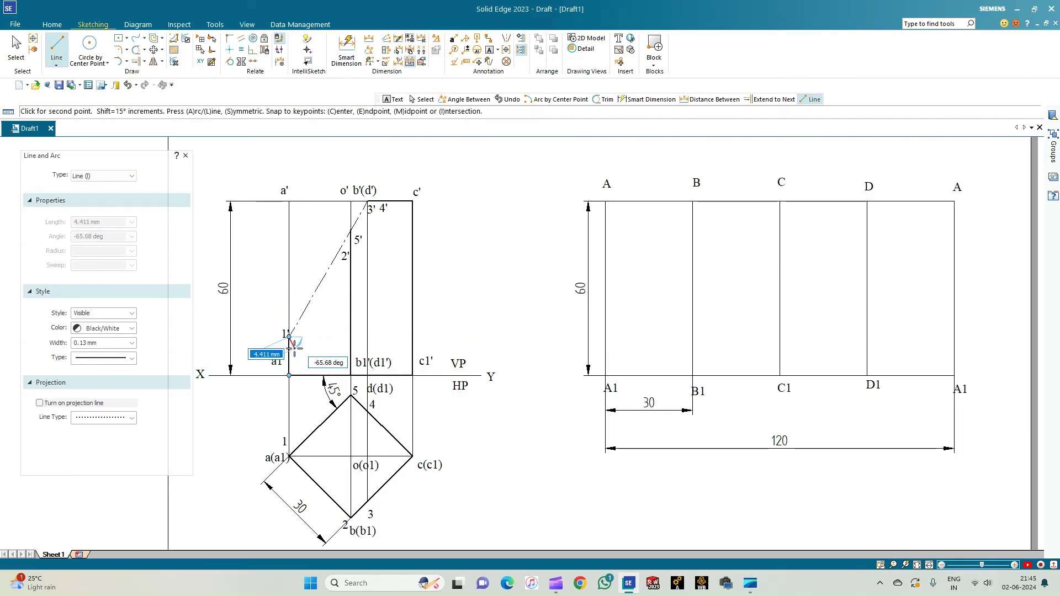
left_click(606, 337)
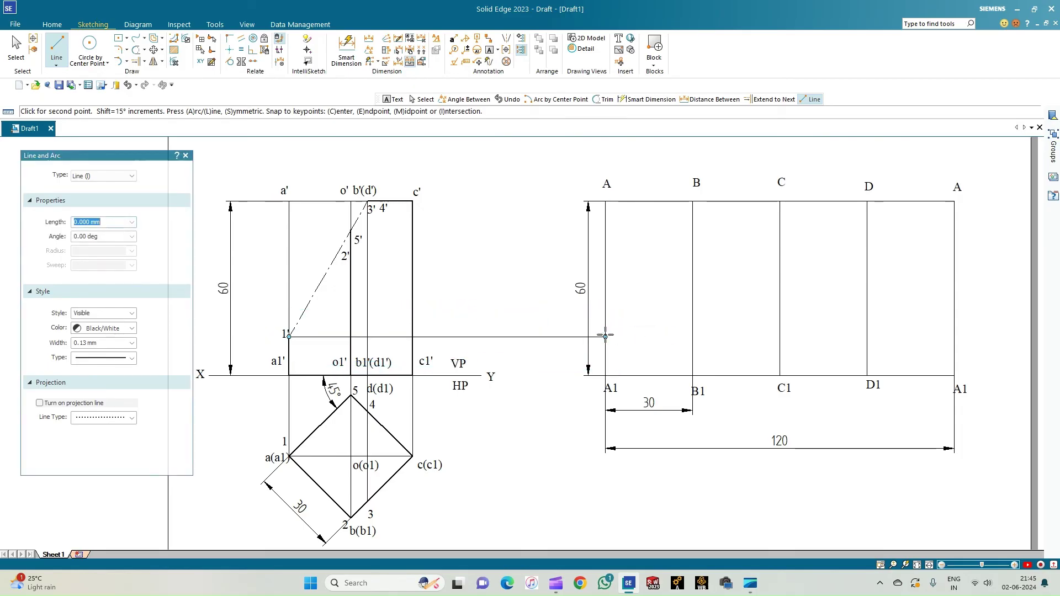
Step: Continue the horizontal line from edge A-A1 across to the development's last edge and label both outer intersections 1
left_click(956, 337)
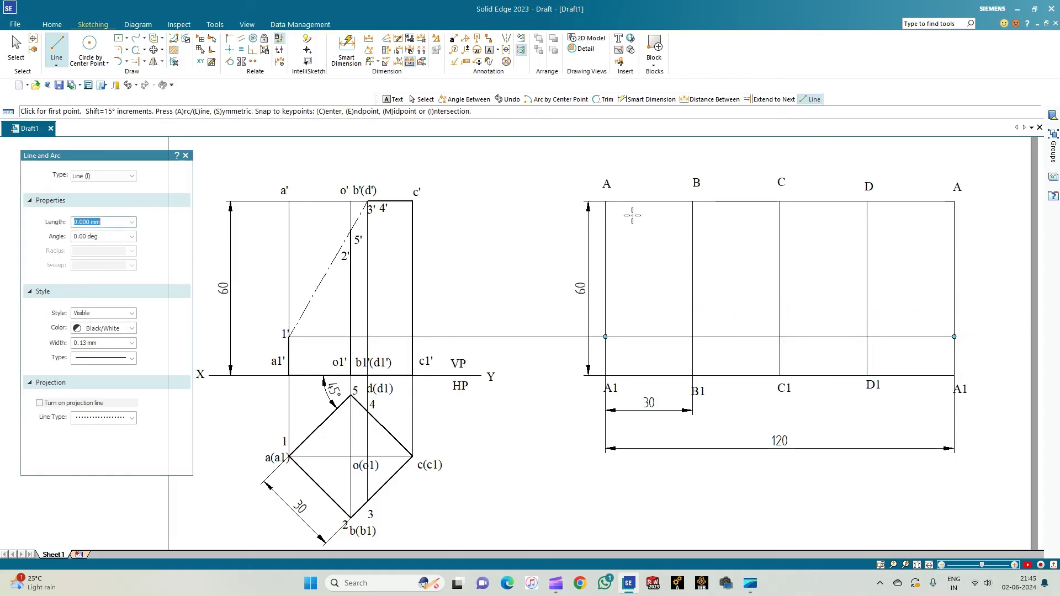
left_click(490, 51)
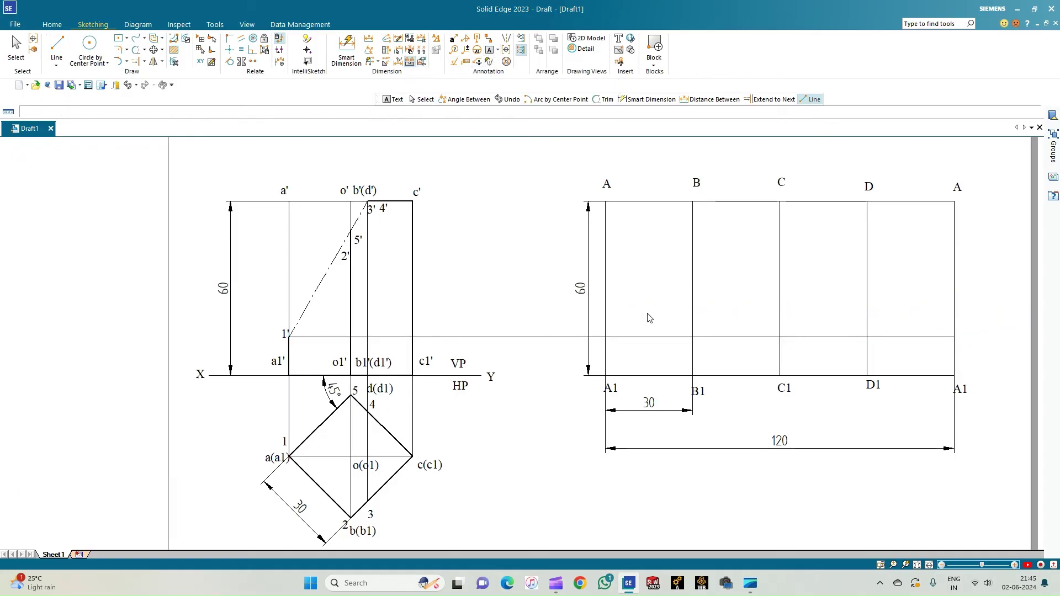
left_click(599, 325)
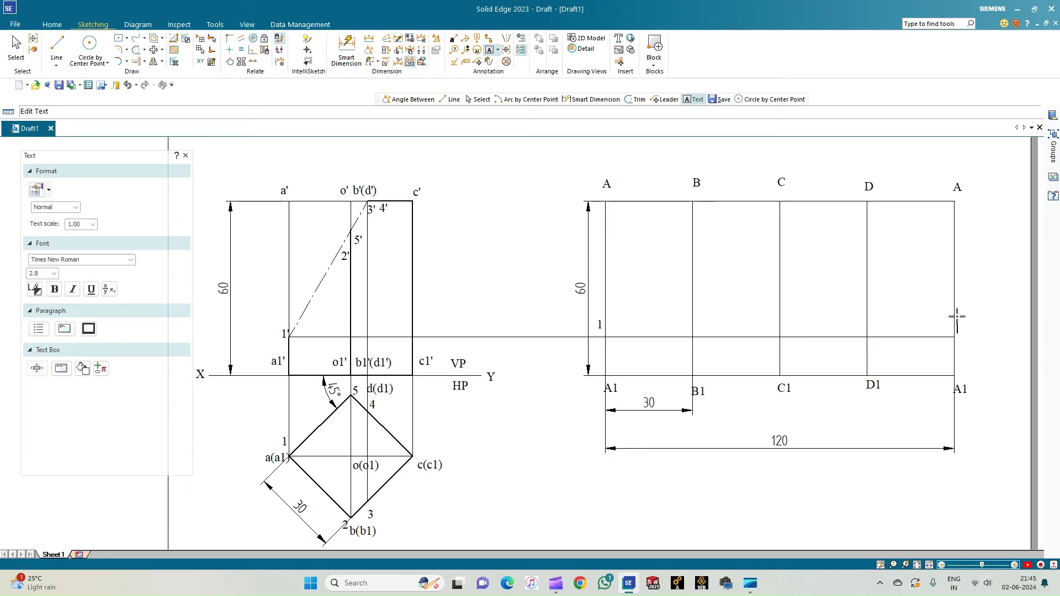
key("BackSpace")
Step: Project a horizontal line from point 2' (5') in the front view to edge B-B1 of the development and label the intersection 2
left_click(56, 44)
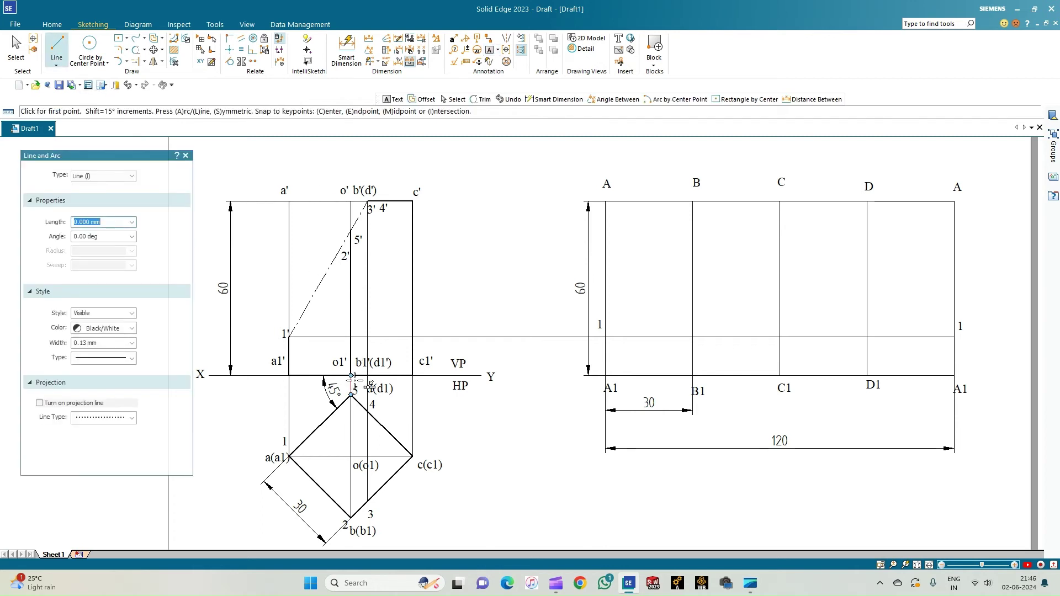
left_click(352, 230)
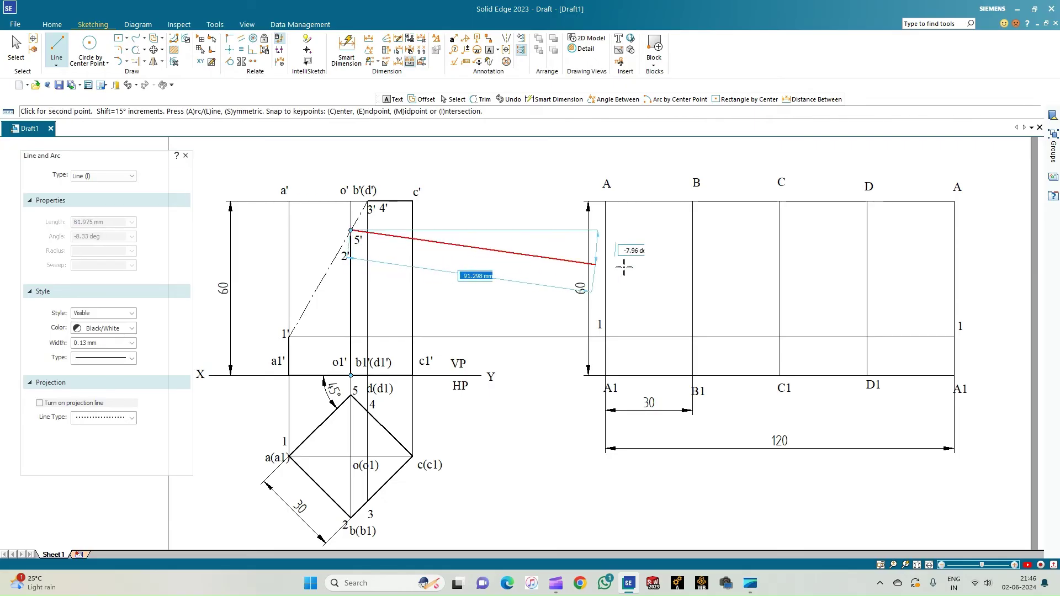
left_click(693, 229)
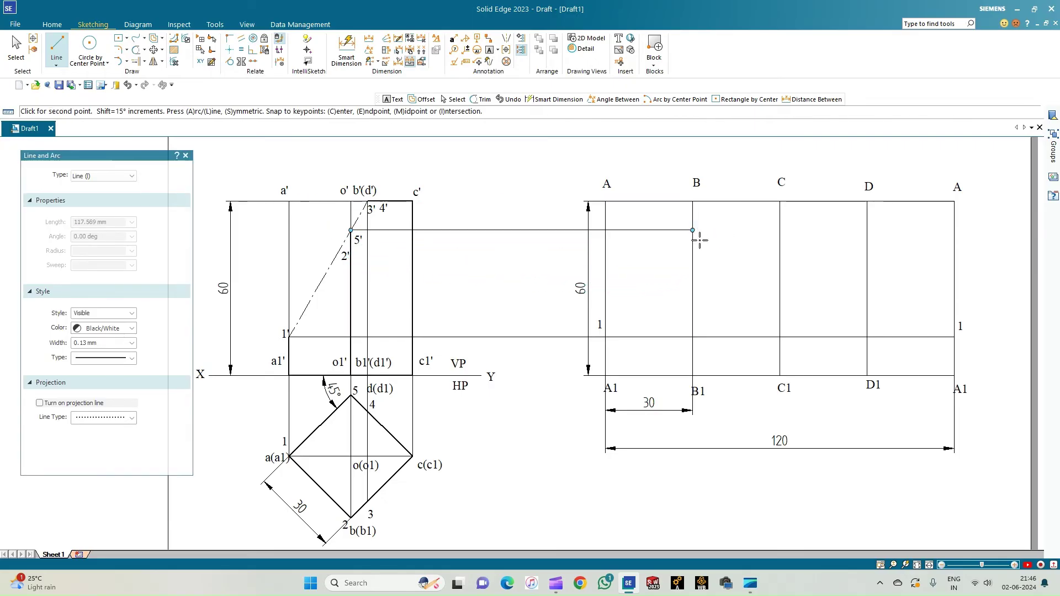
left_click(490, 50)
left_click(685, 220)
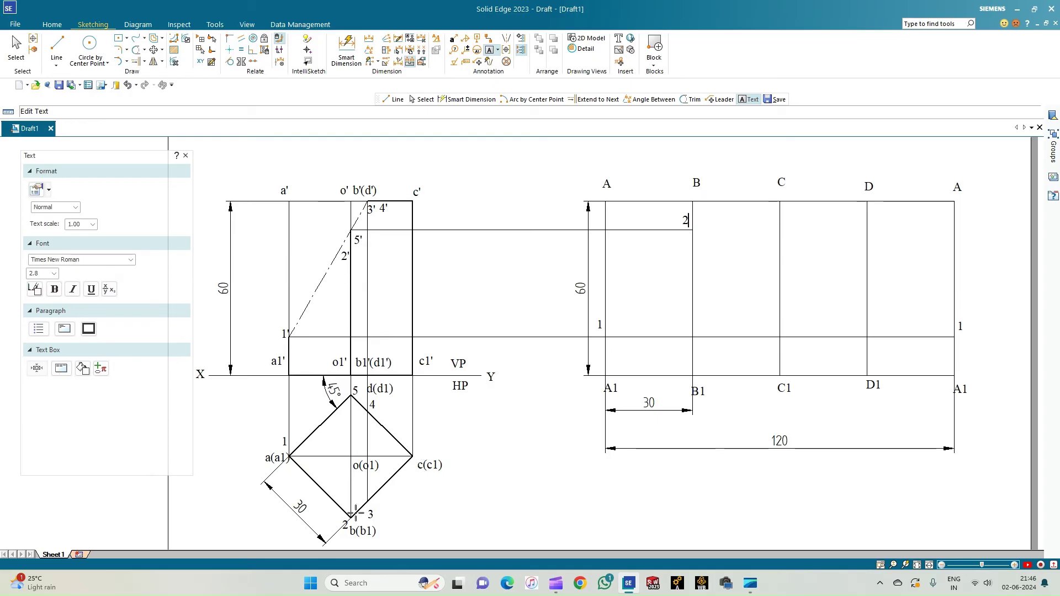
Step: Dimension the distance from corner c(c1) to point 3 along the lower edge of the top view
left_click(368, 38)
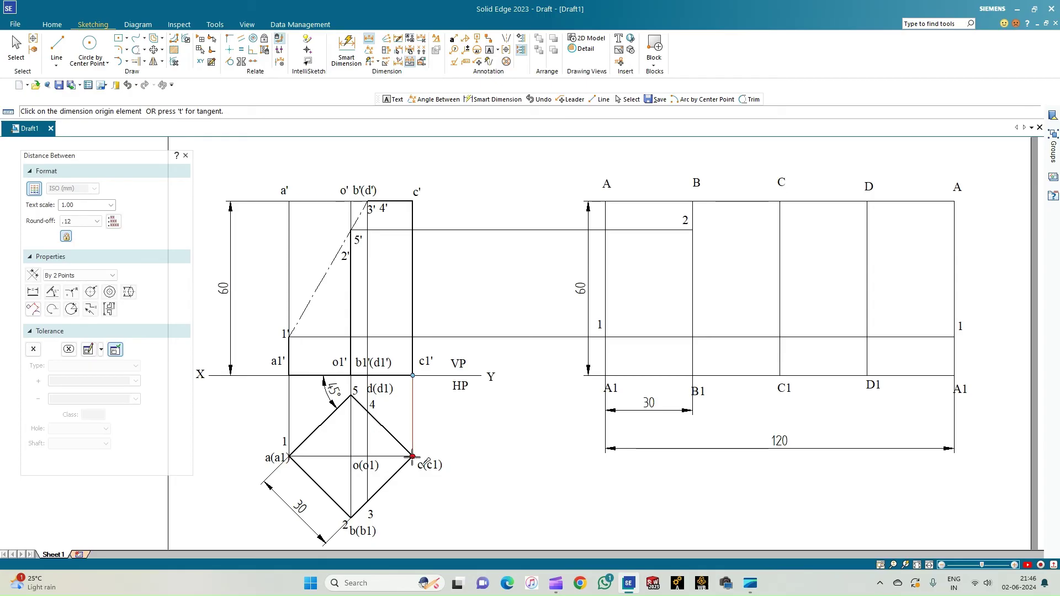
left_click(413, 456)
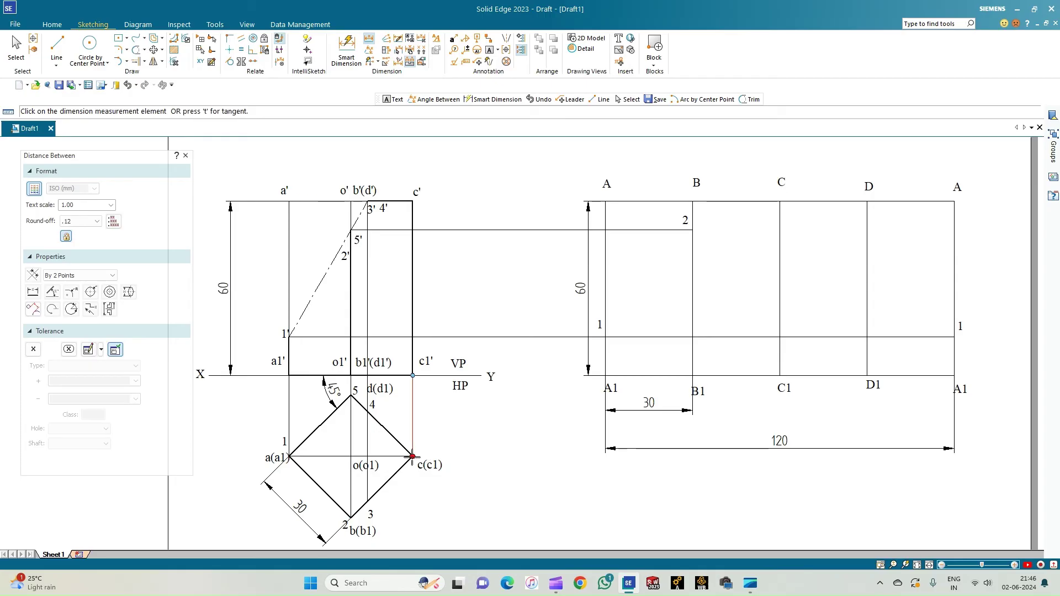
left_click(368, 500)
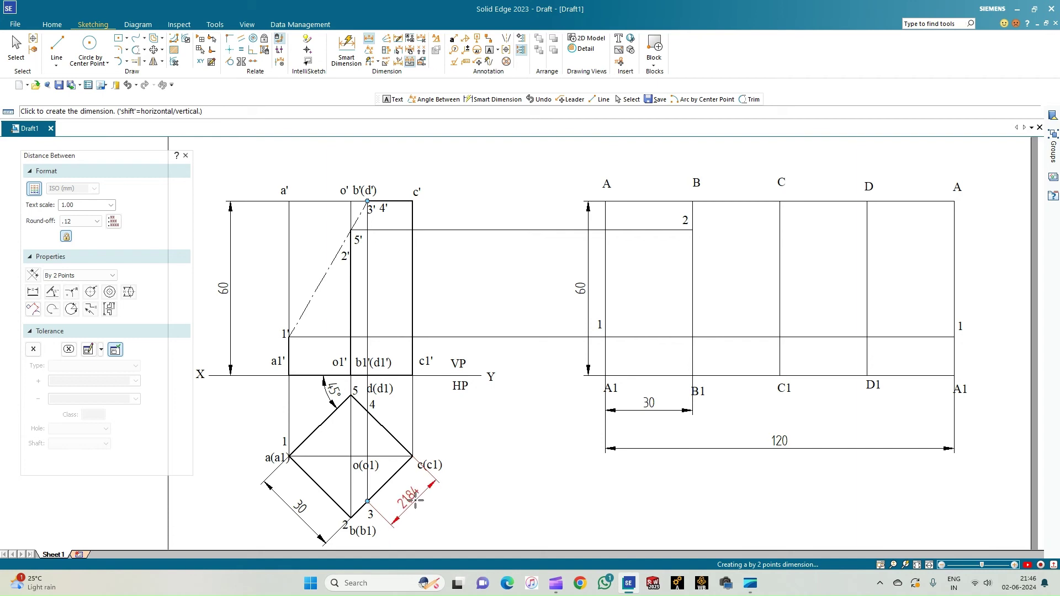
left_click(454, 519)
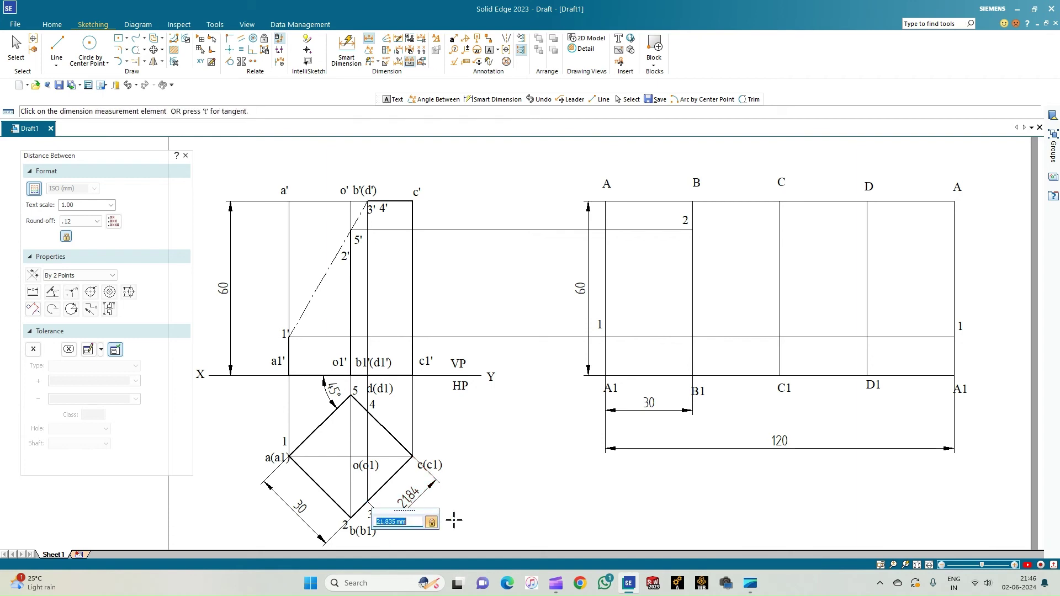
Step: Draw a 21.84 mm line from C towards B along the development's upper edge and label its end 3
left_click(56, 47)
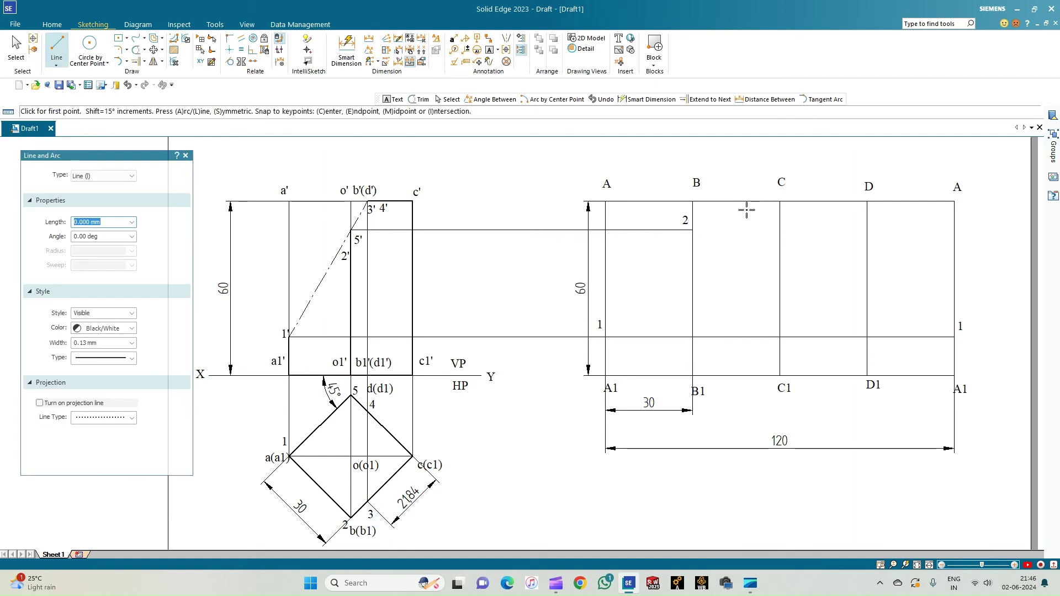
left_click(781, 201)
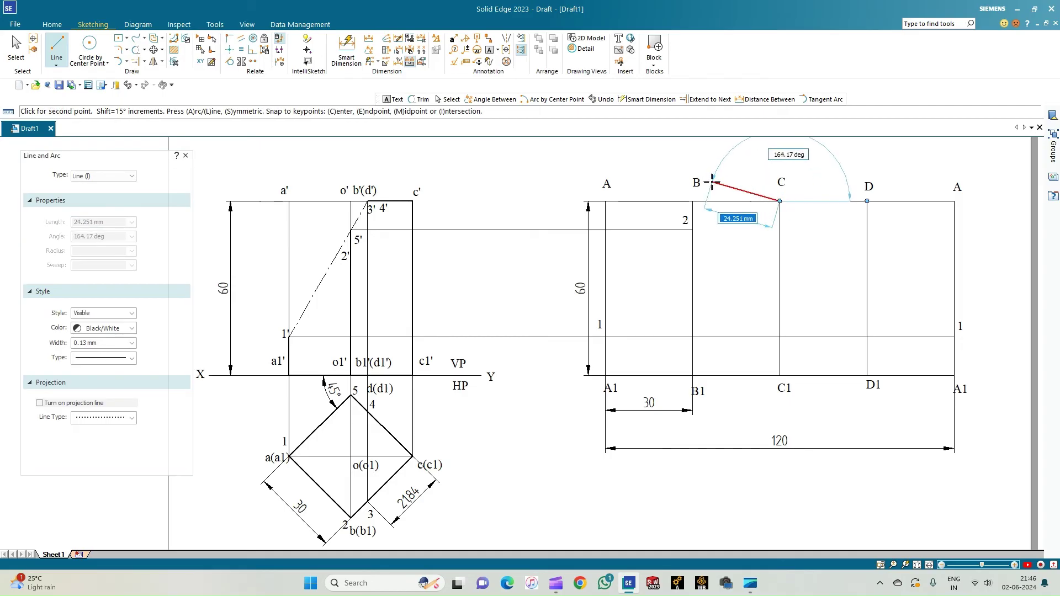
type("21.840")
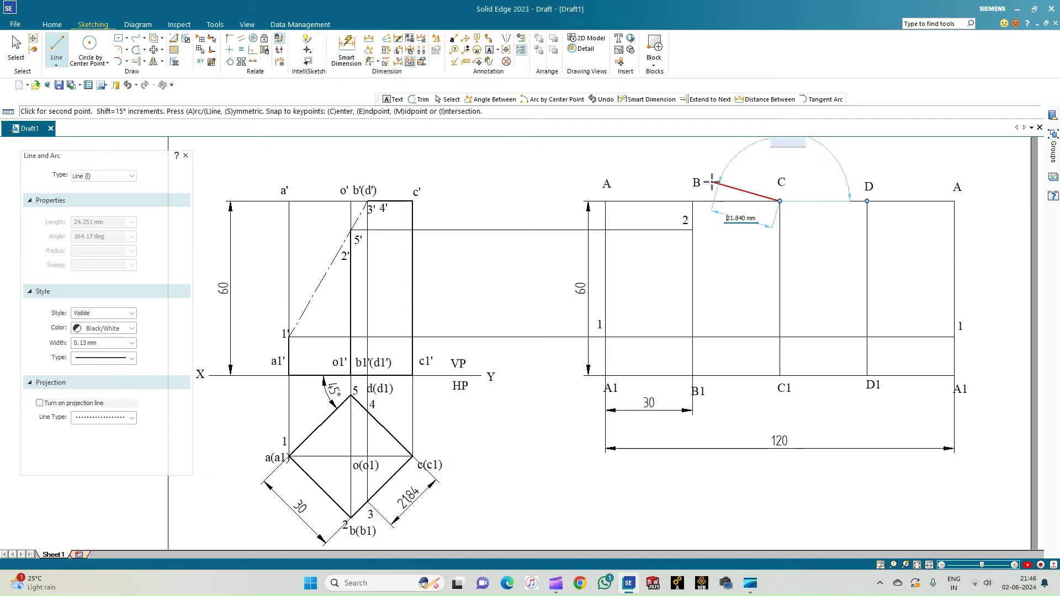
key("Tab")
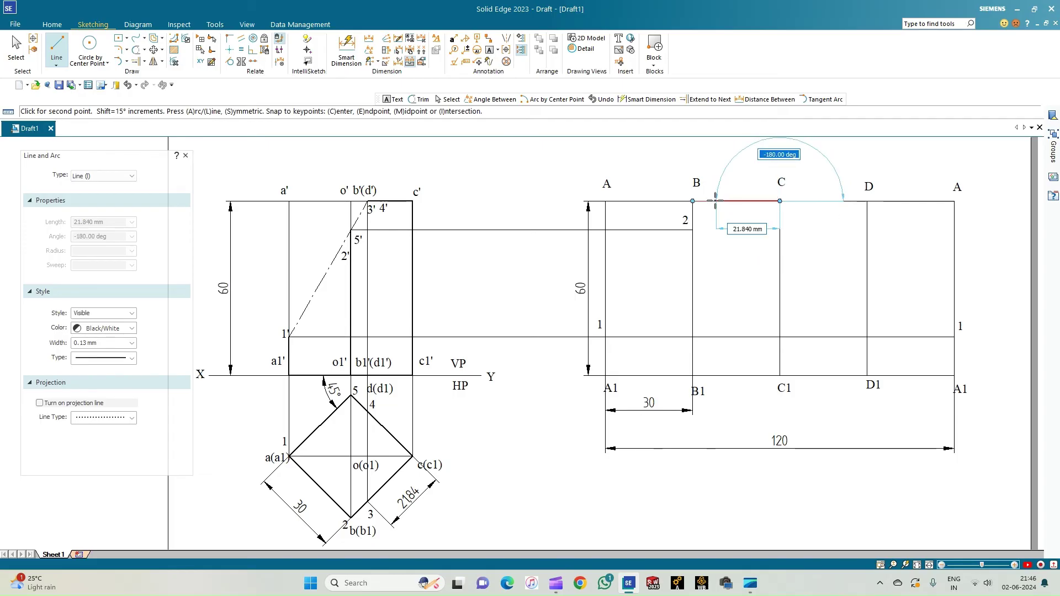
key("Return")
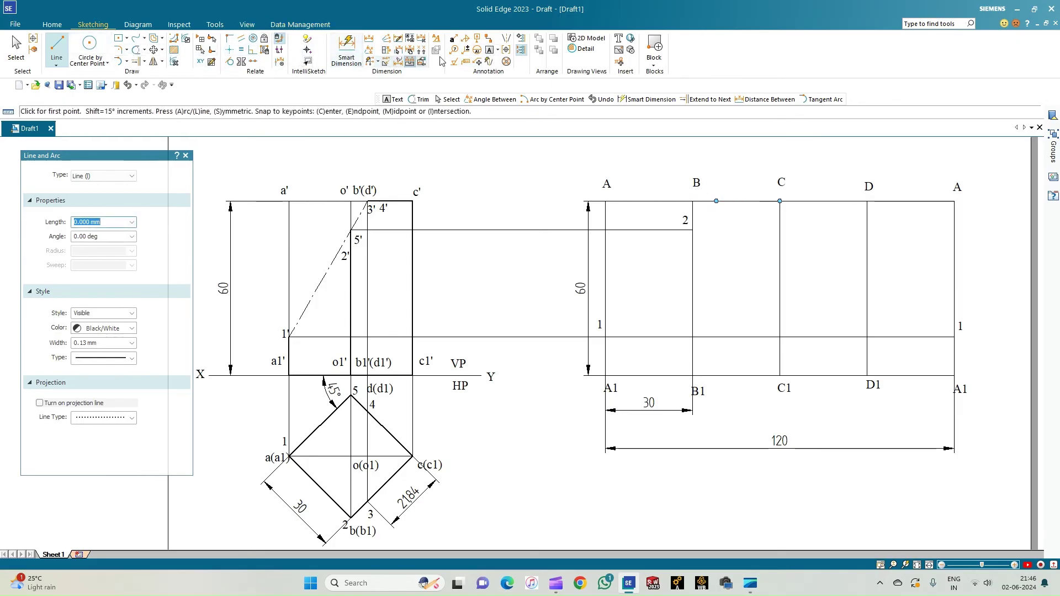
left_click(490, 51)
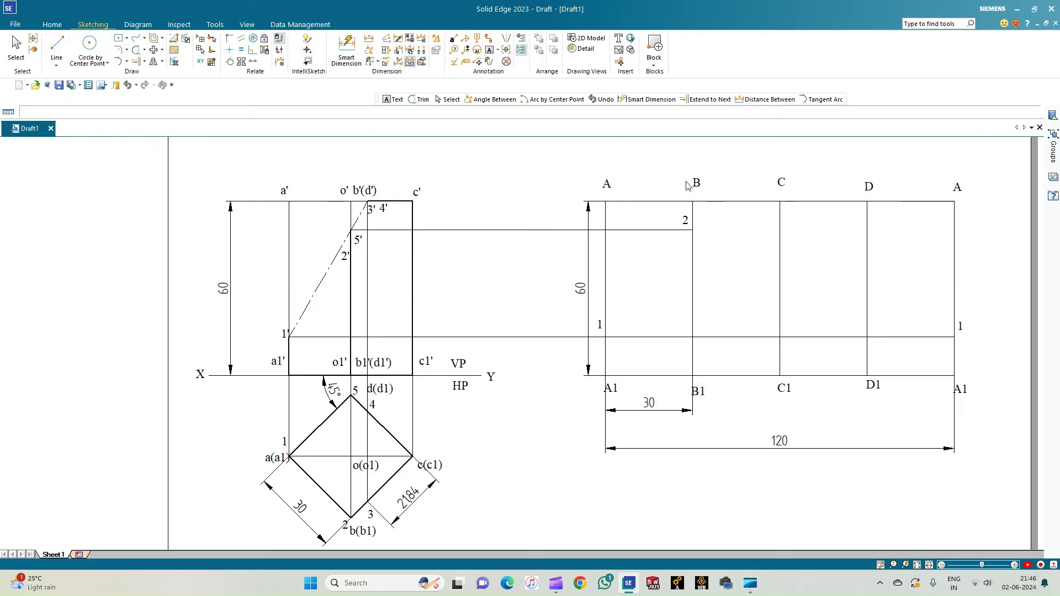
left_click(728, 187)
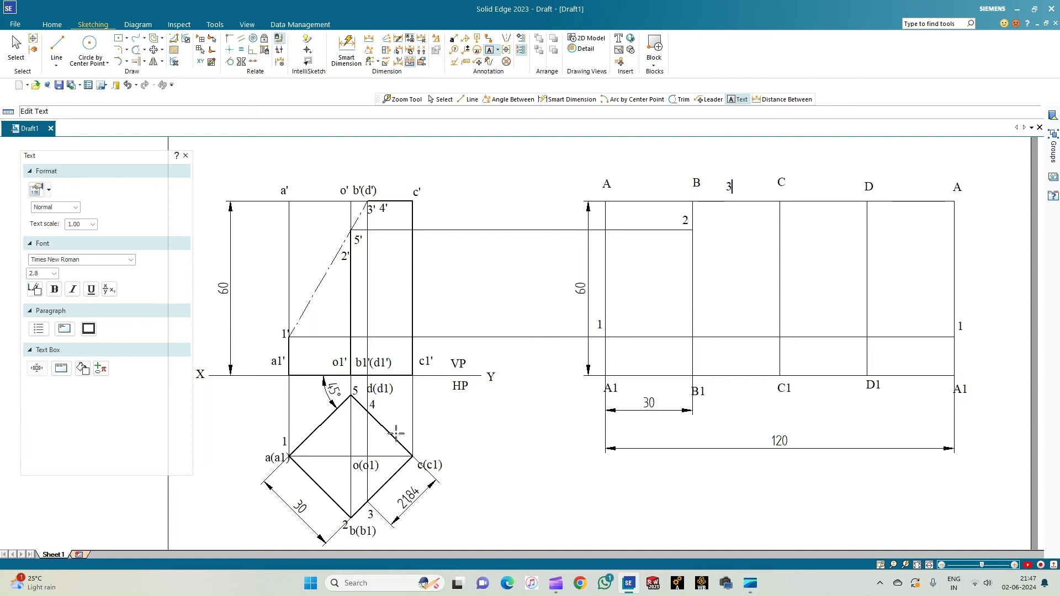
Step: Dimension the distance from corner c(c1) to point 4 along the upper edge of the top view
left_click(369, 38)
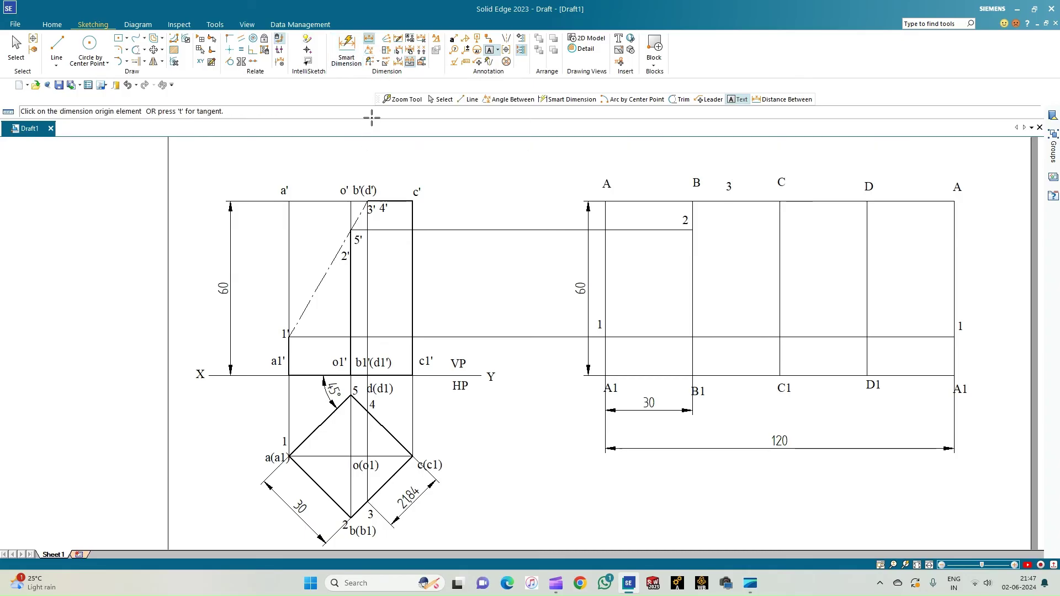
left_click(413, 458)
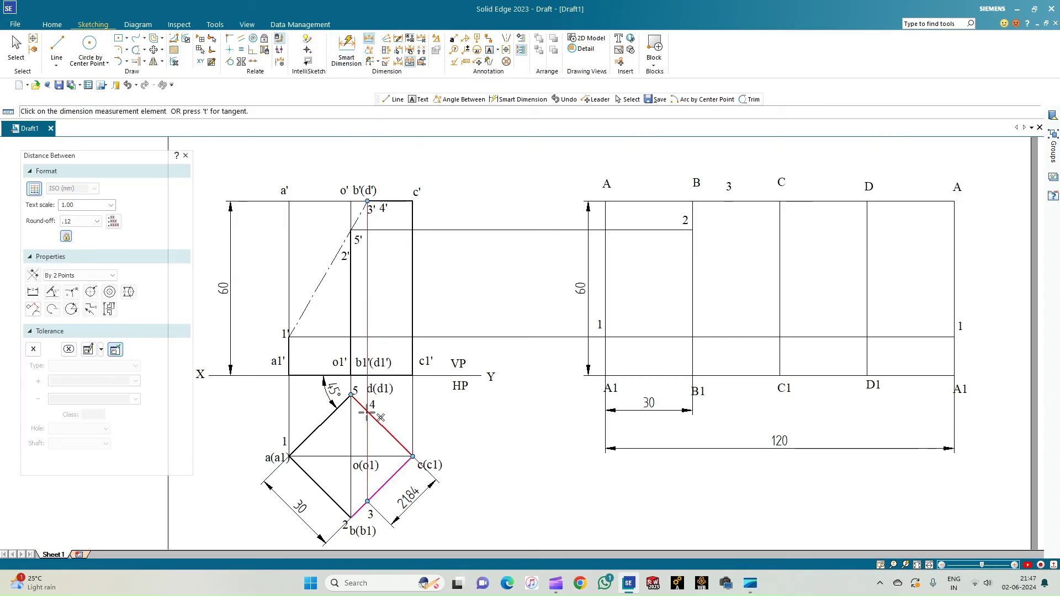
scroll(364, 420, "up", 3)
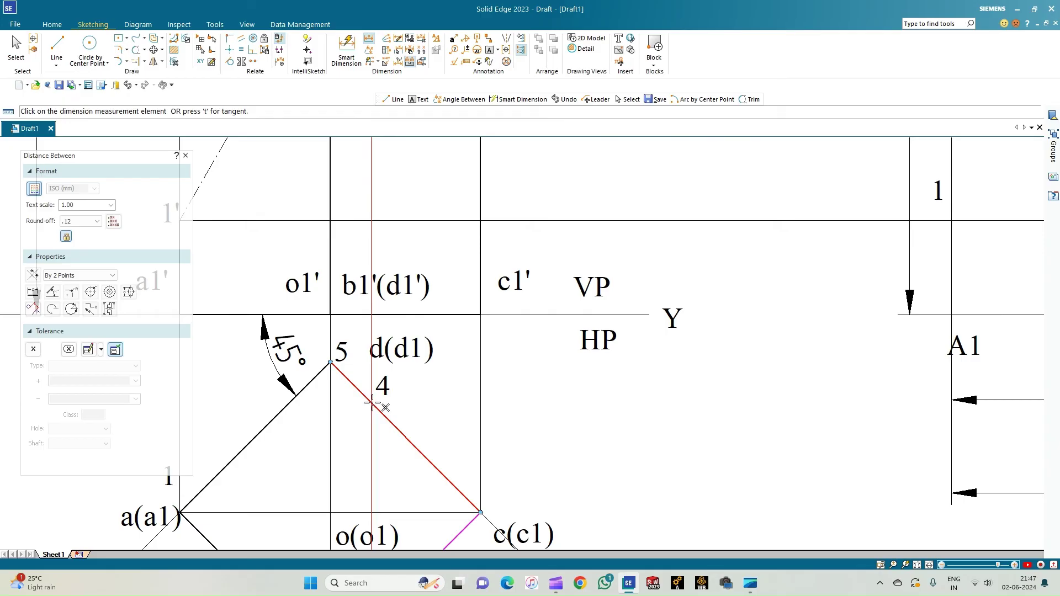
left_click(373, 404)
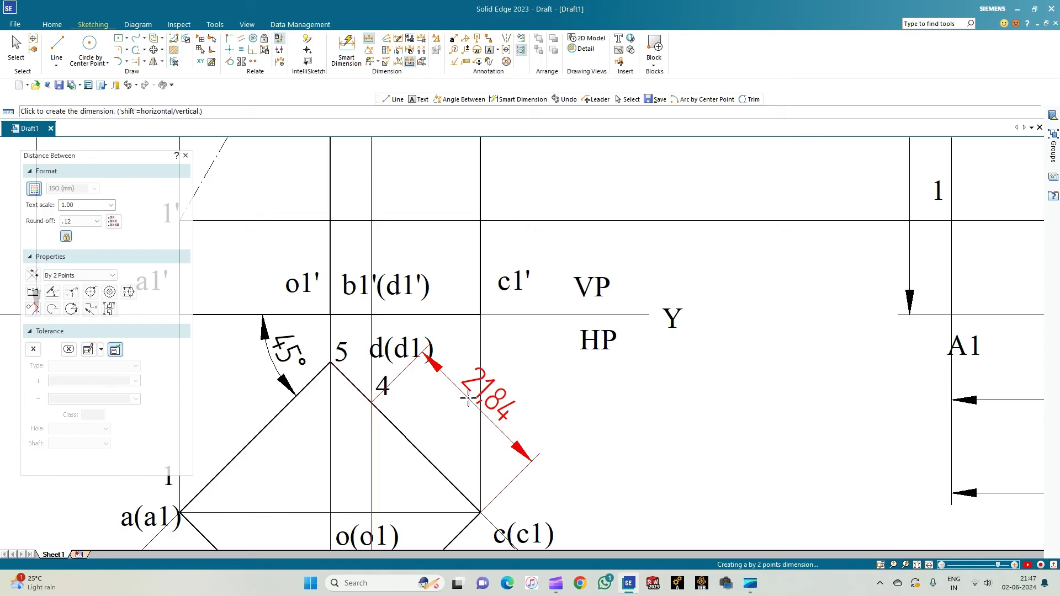
left_click(469, 399)
scroll(518, 430, "down", 2)
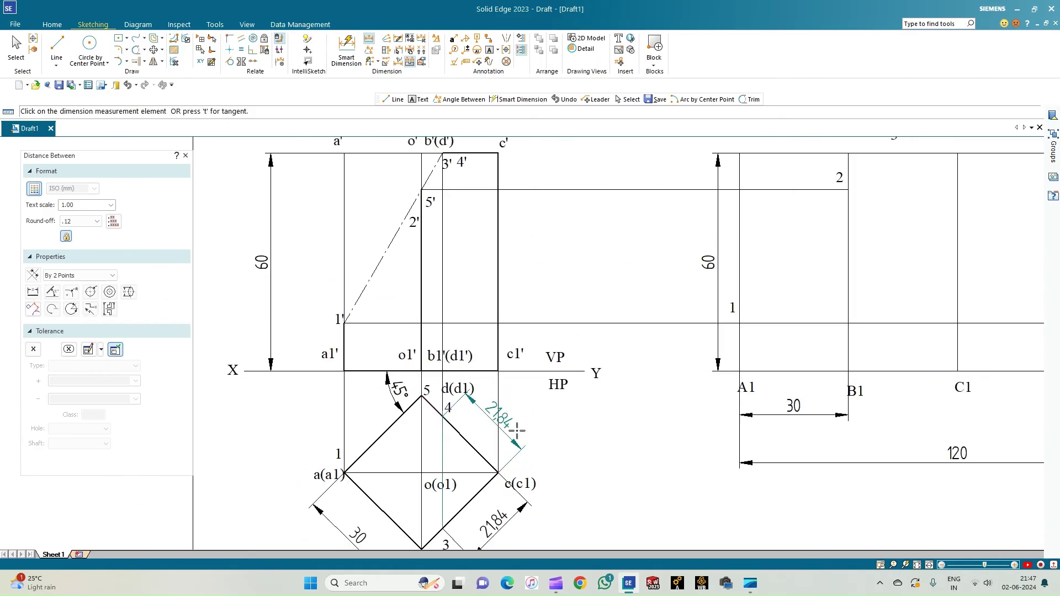
scroll(518, 430, "down", 2)
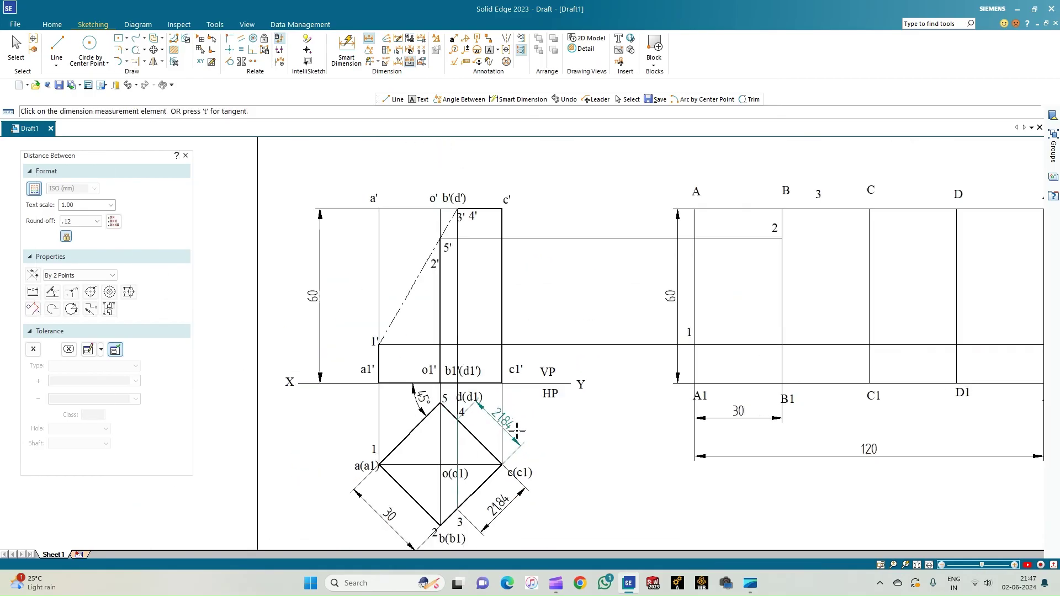
Step: Draw a 21.84 mm line from C towards D along the development's upper edge and label its end 4
left_click(57, 46)
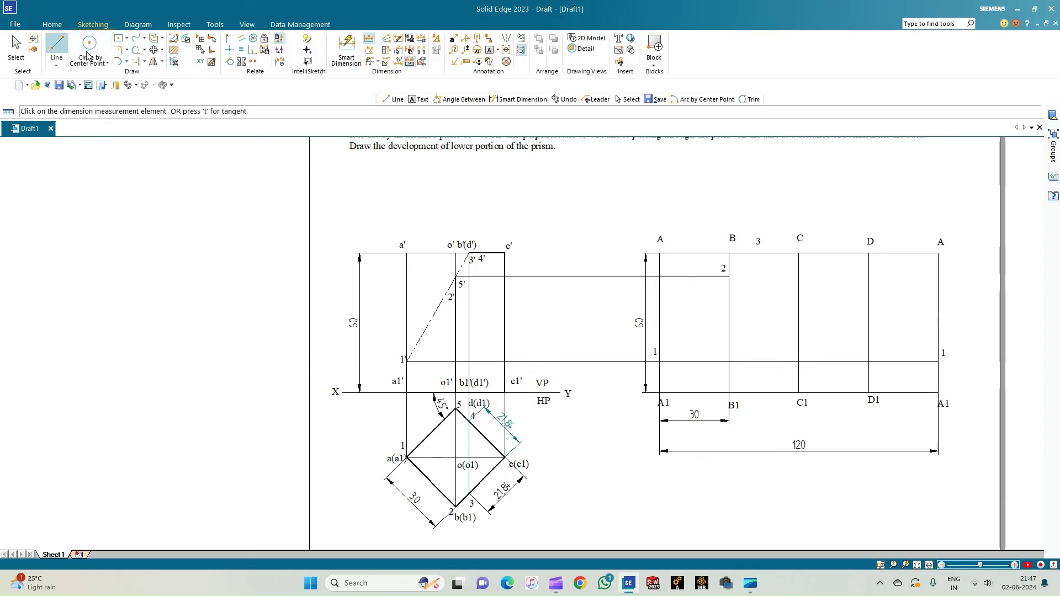
left_click(799, 254)
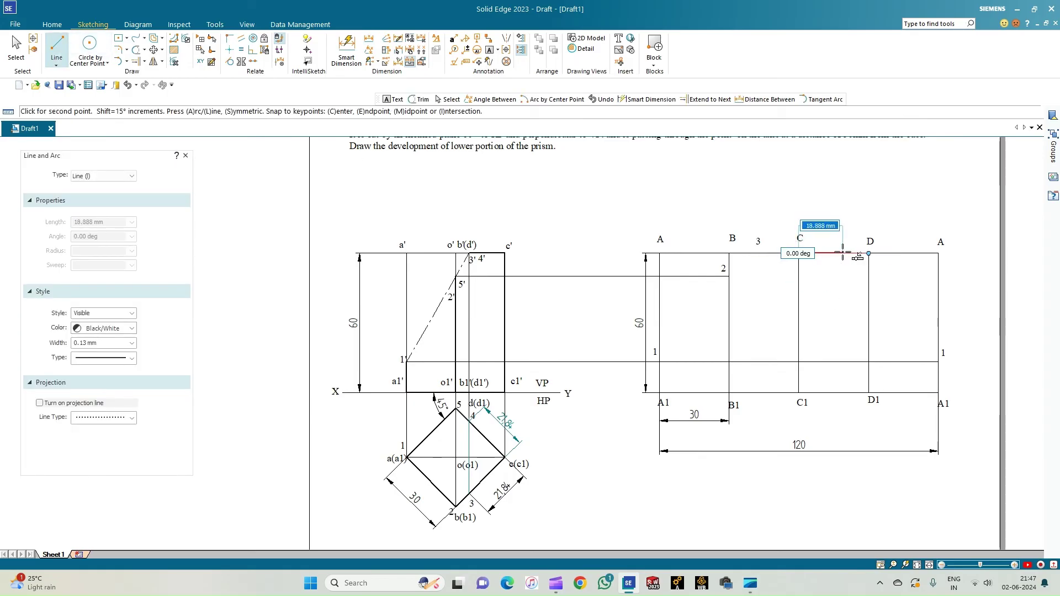
type("21.84")
key("Tab")
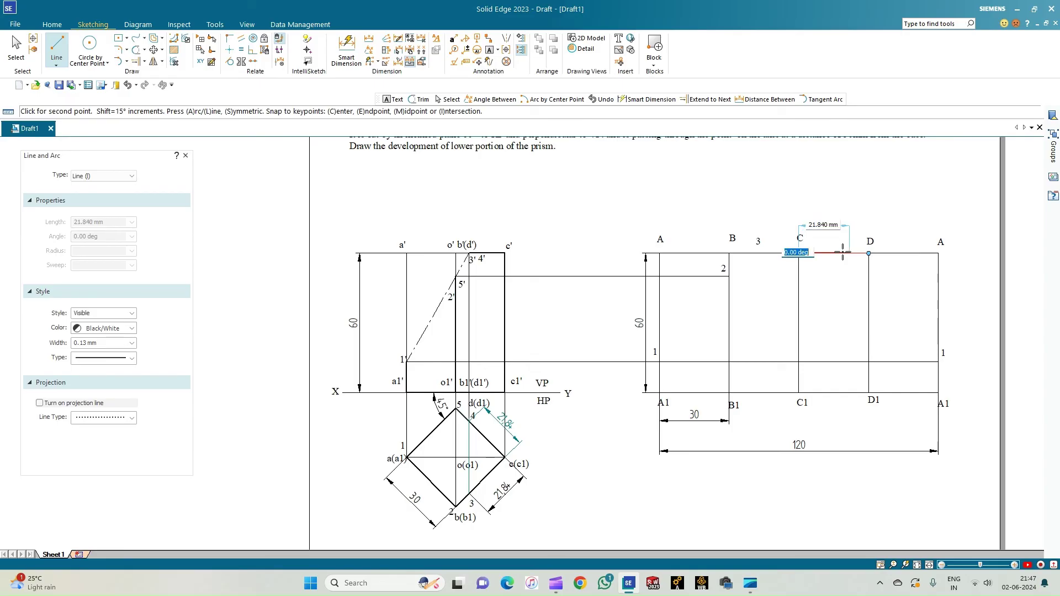
left_click(840, 267)
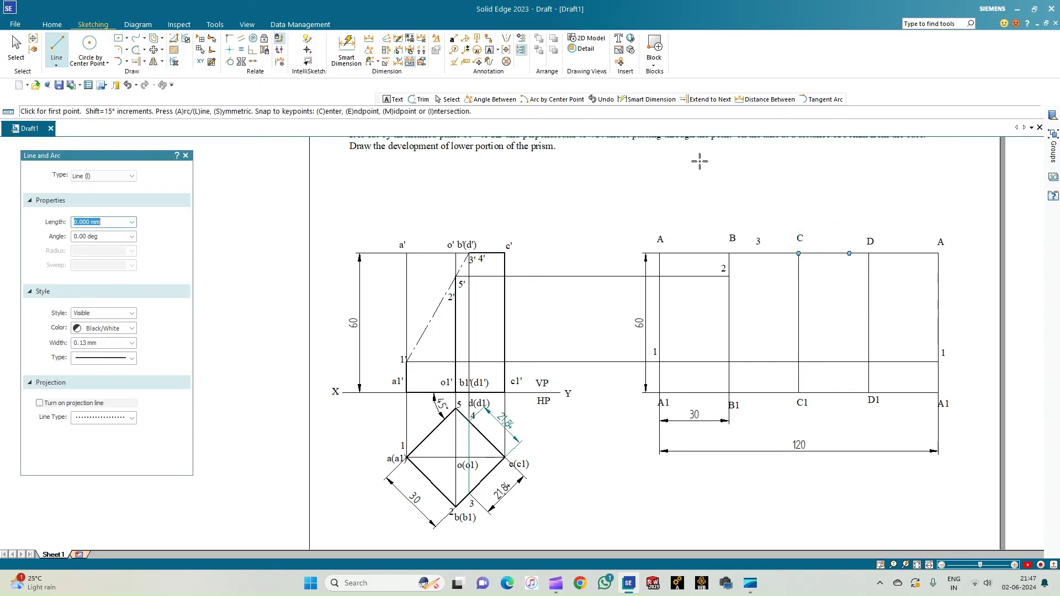
left_click(490, 50)
left_click(844, 246)
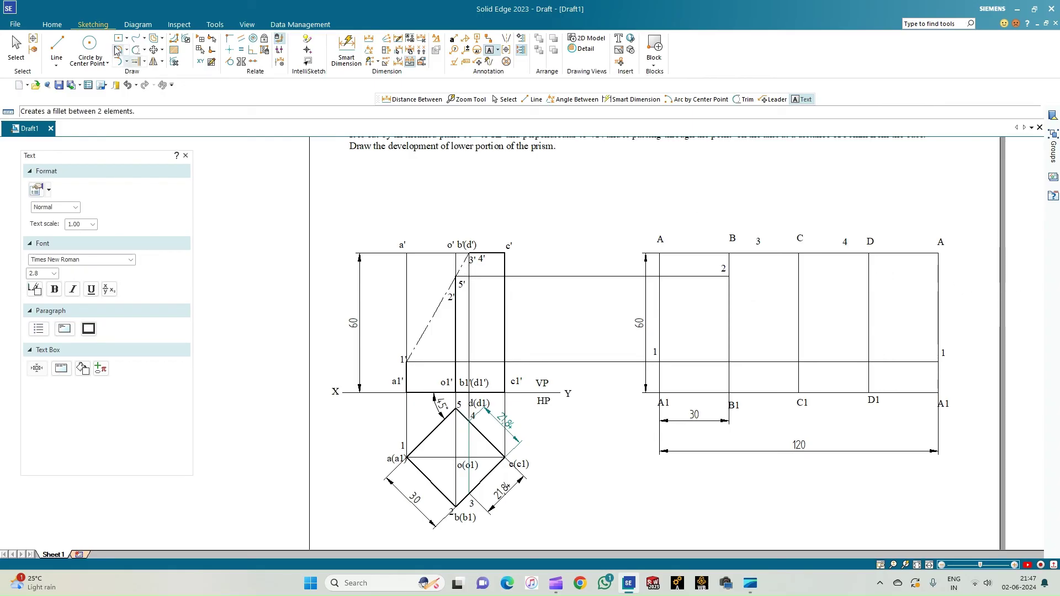
Step: Extend the horizontal line through point 2 from edge B-B1 to edge D-D1 of the development
left_click(137, 62)
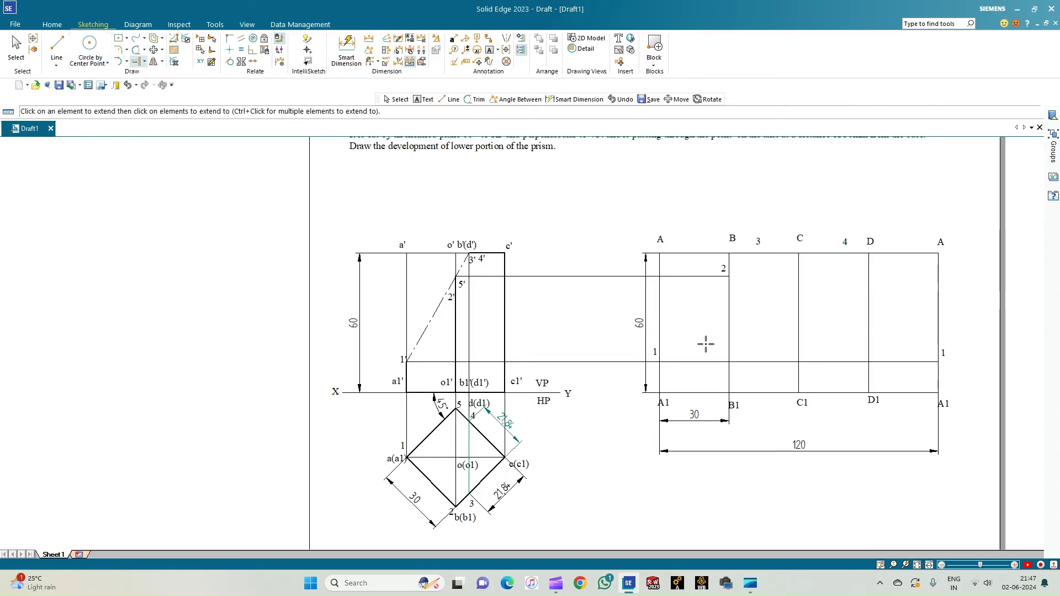
left_click(757, 278)
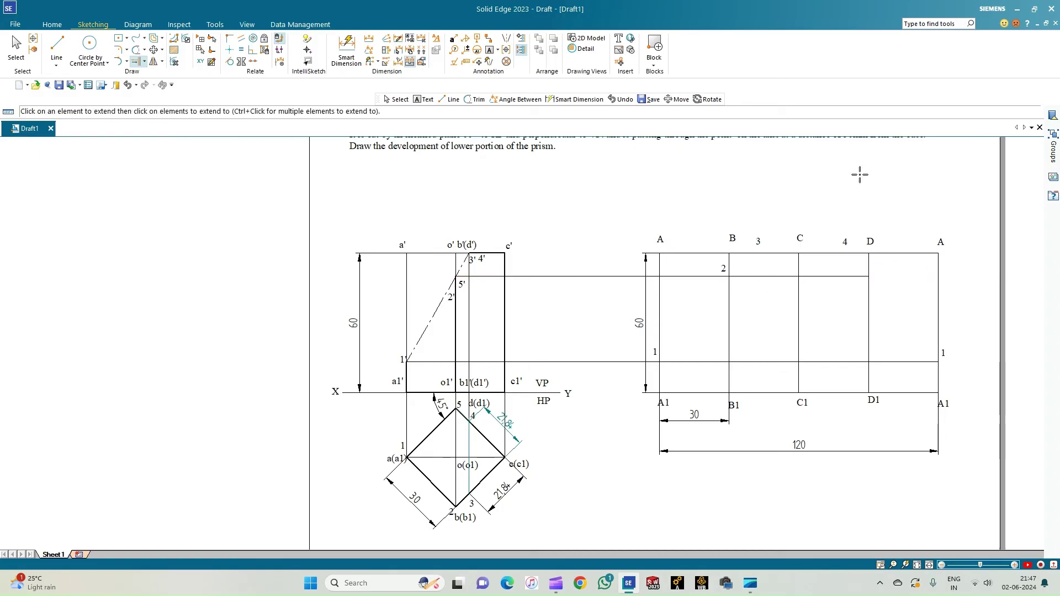
Step: Draw 0.50 mm wide continuous lines from the development's first A1 corner up to point 1 and on to point 2
scroll(844, 338, "up", 3)
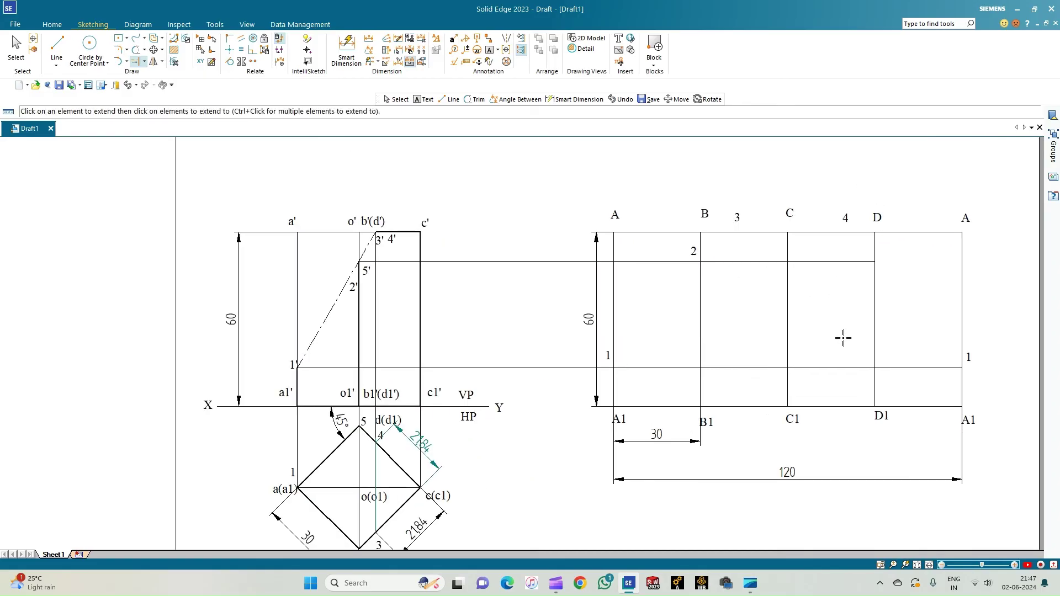
left_click(58, 49)
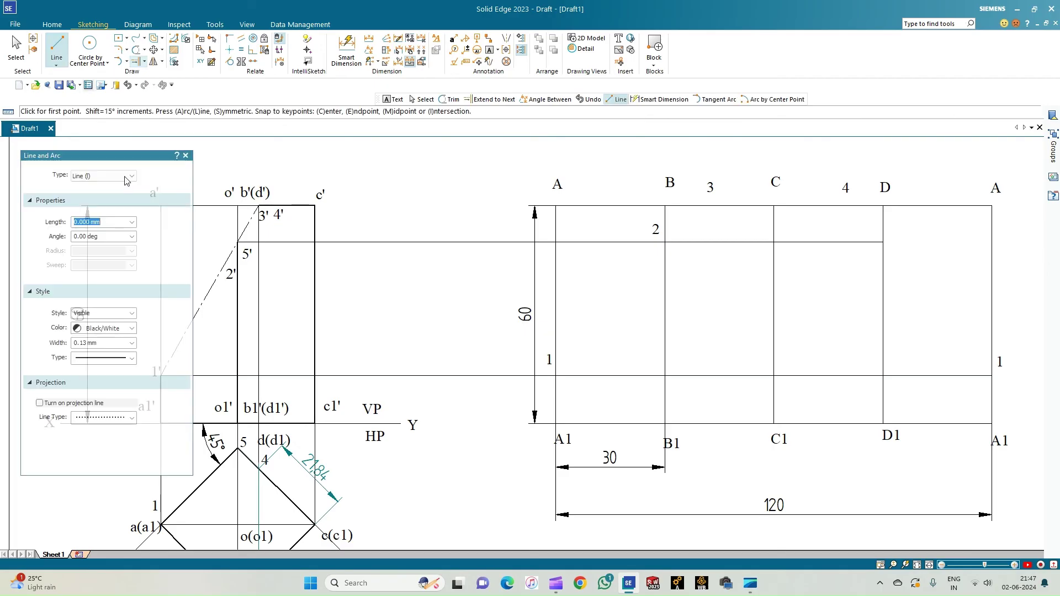
left_click(132, 359)
left_click(107, 368)
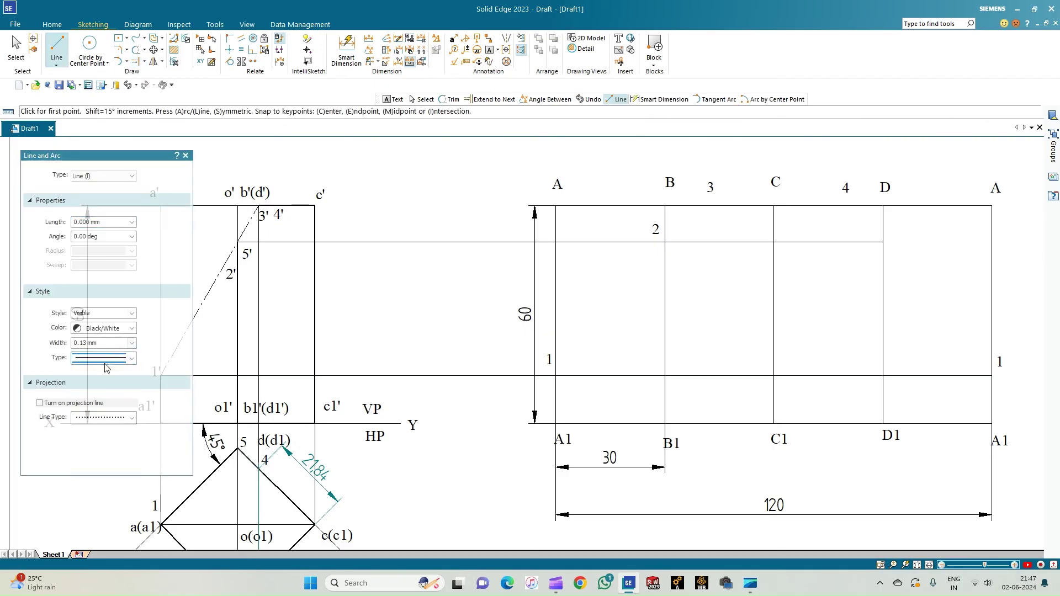
left_click(132, 344)
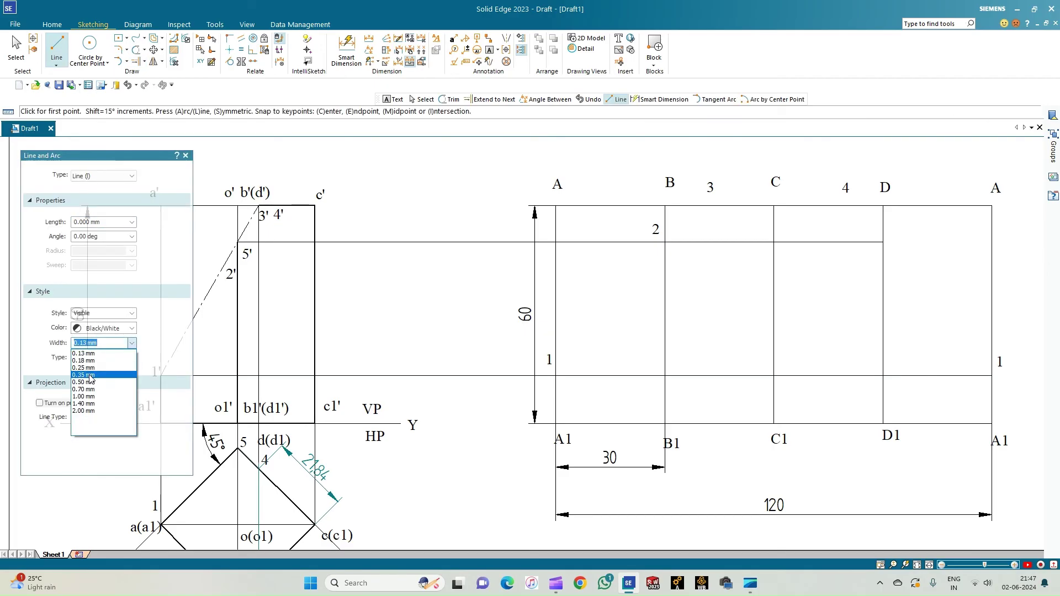
left_click(84, 382)
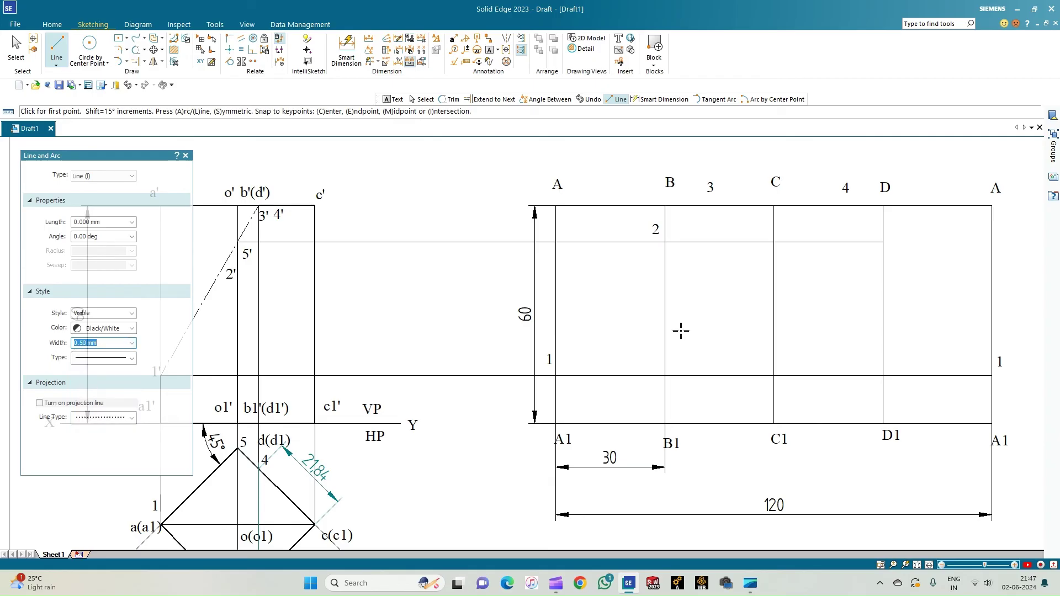
left_click(555, 423)
left_click(555, 376)
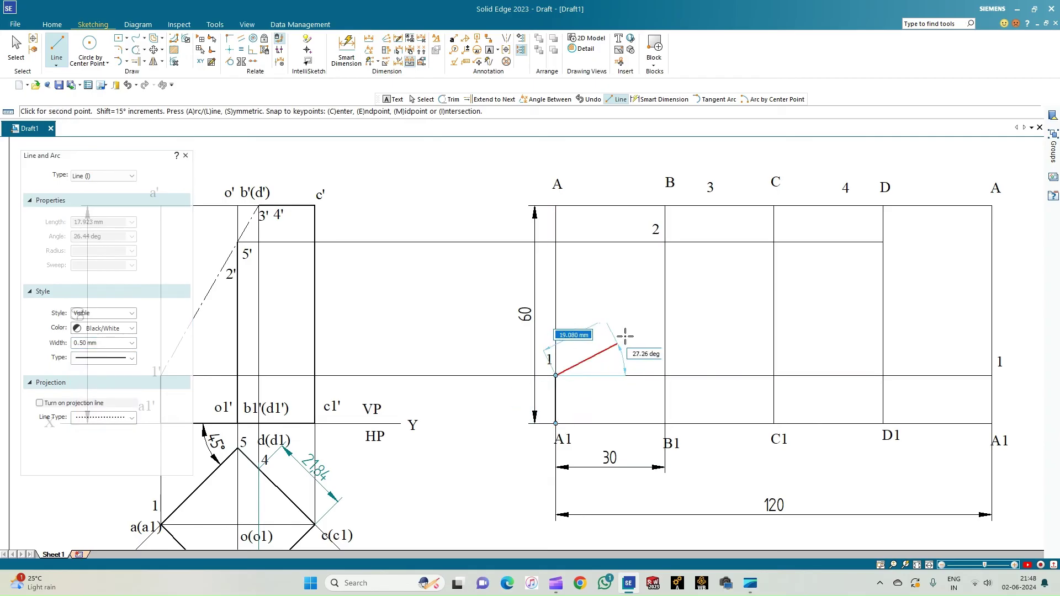
scroll(661, 243, "up", 4)
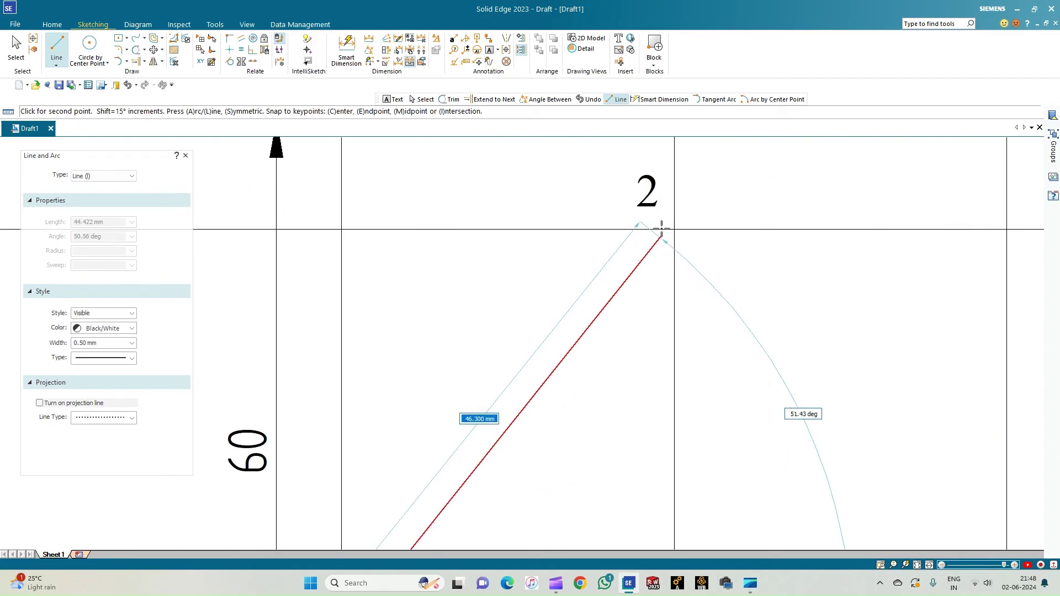
left_click(665, 242)
scroll(674, 227, "down", 4)
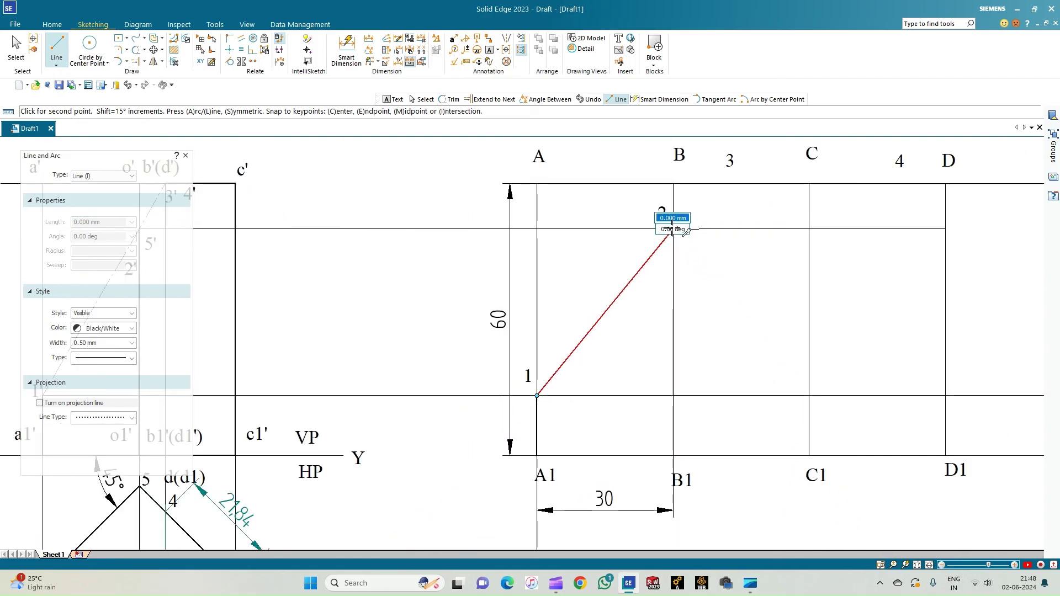
Step: Continue the thick outline from point 2 through 3, C and 4 to the horizontal projector's end on edge D-D1
left_click(710, 184)
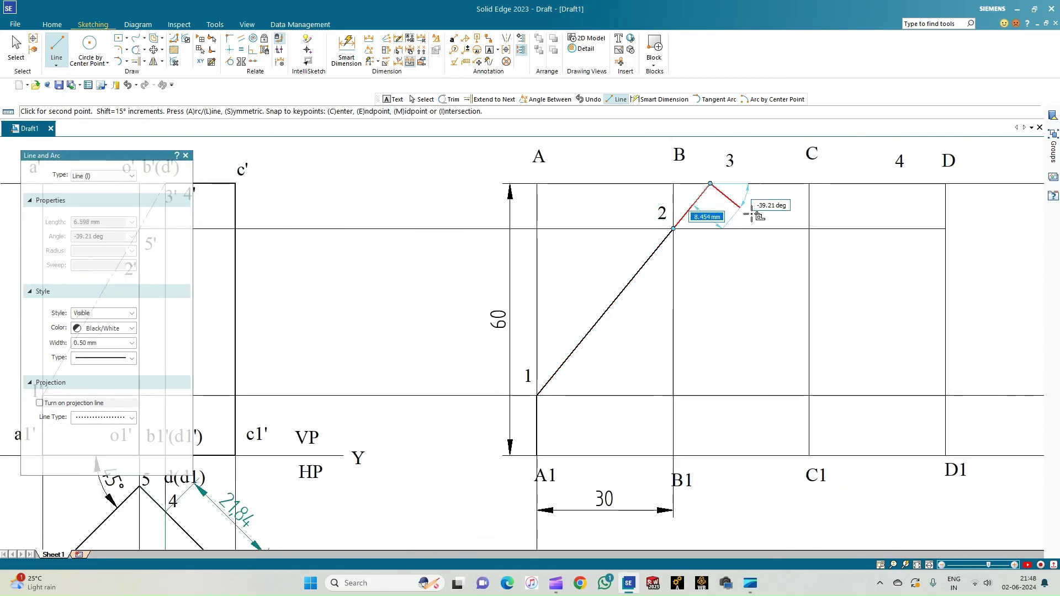
left_click(810, 184)
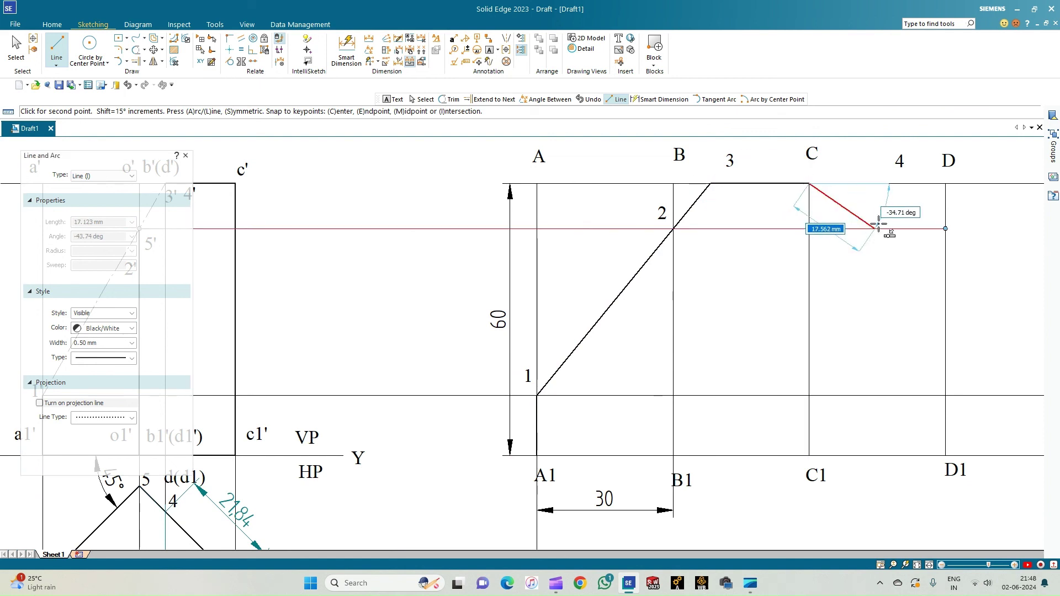
left_click(909, 184)
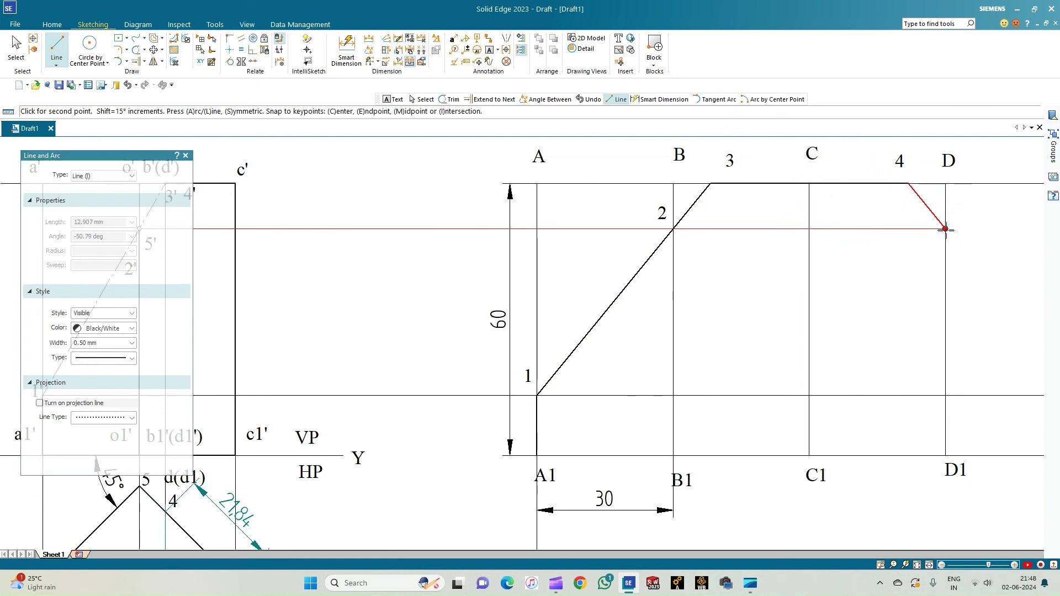
left_click(946, 229)
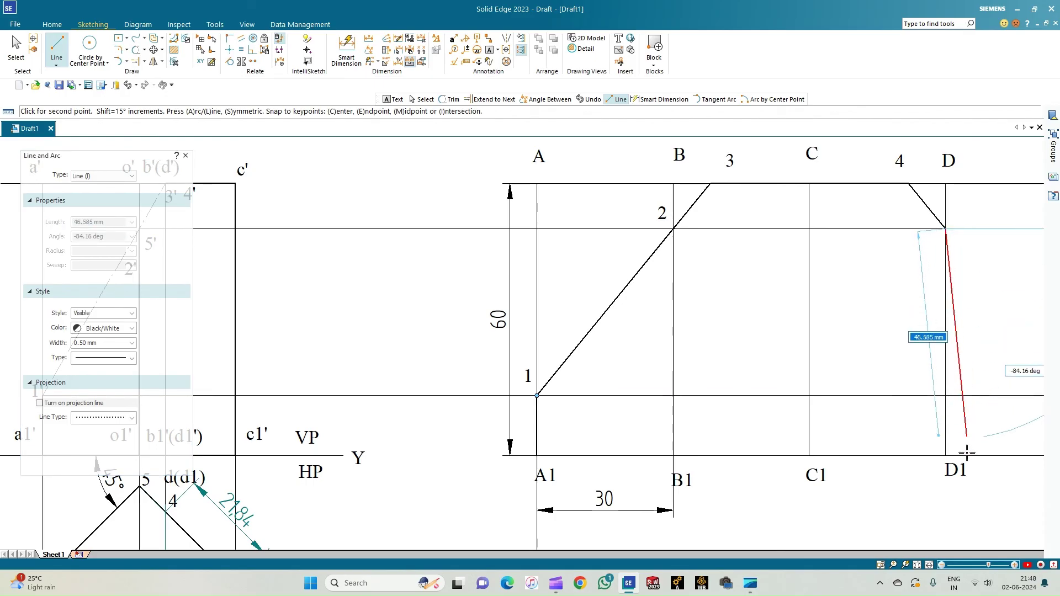
Step: Close the thick outline from edge D-D1 through point 1 and A1 on the last edge, and along the base to the first A1
left_click(918, 564)
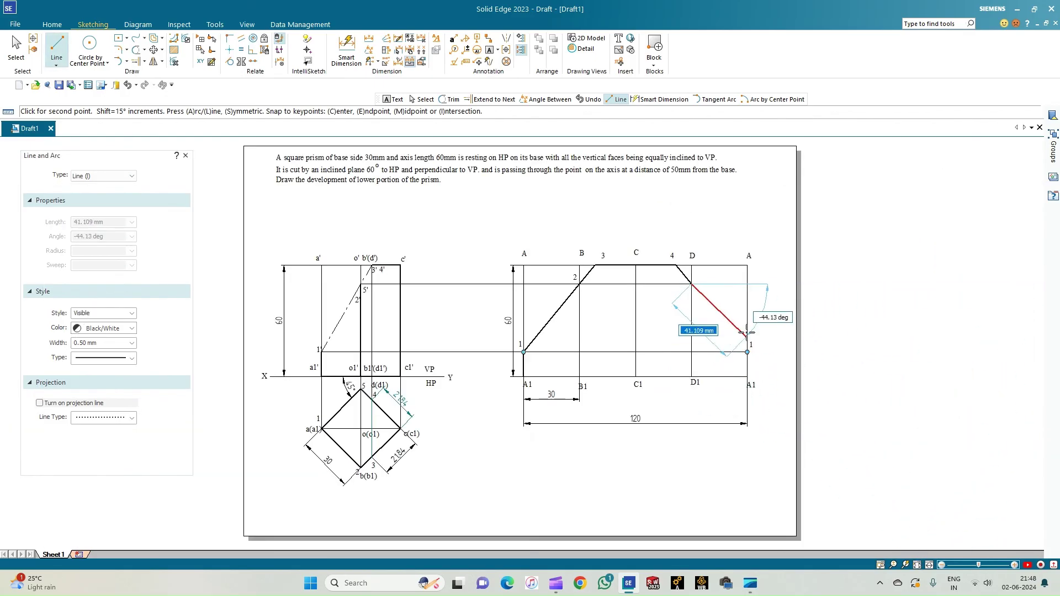
scroll(748, 351, "up", 3)
left_click(745, 375)
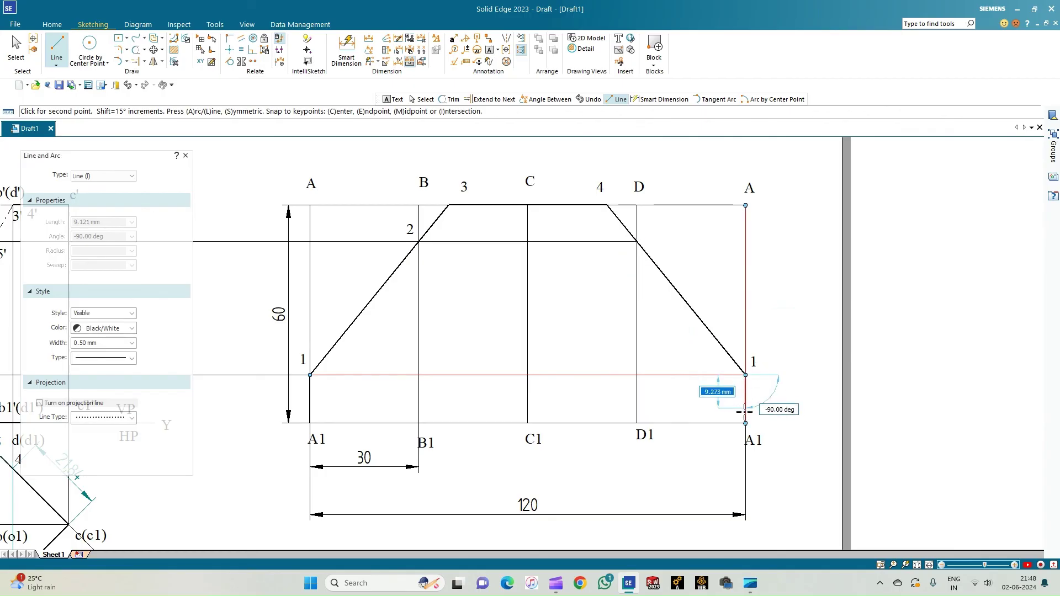
left_click(745, 423)
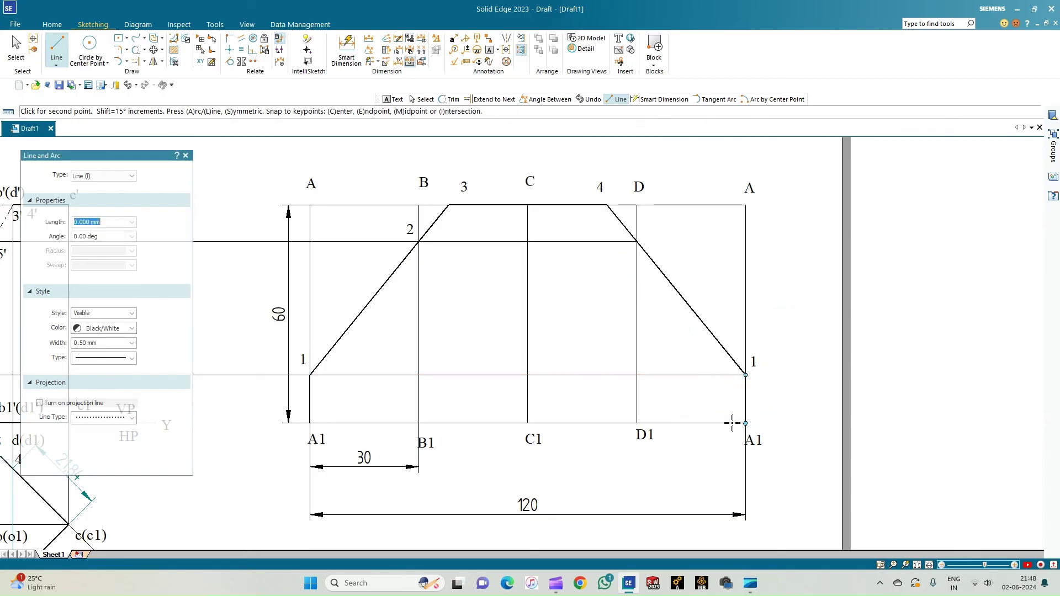
left_click(310, 423)
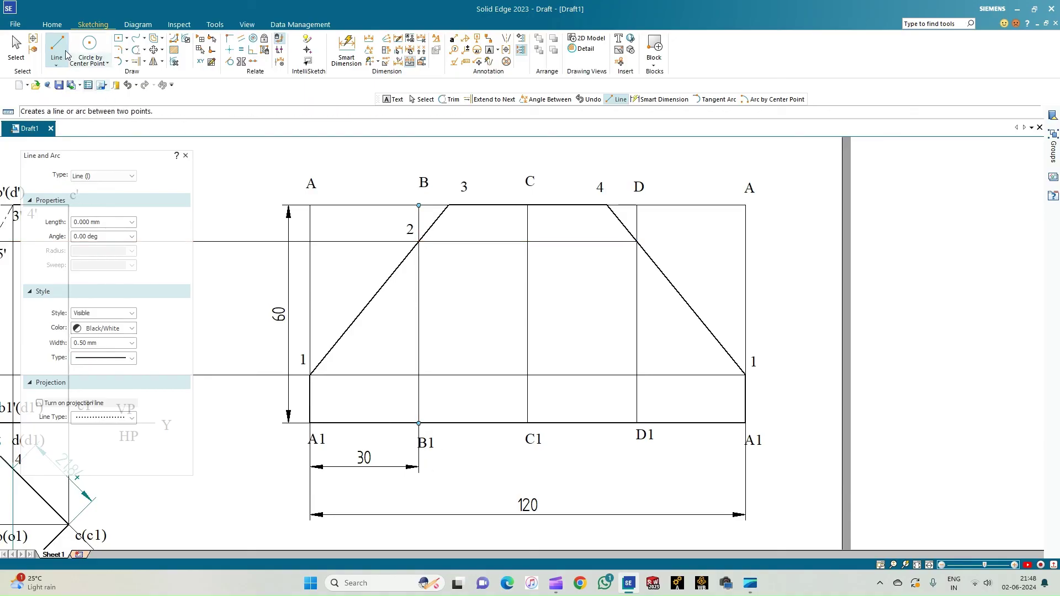
key("Escape")
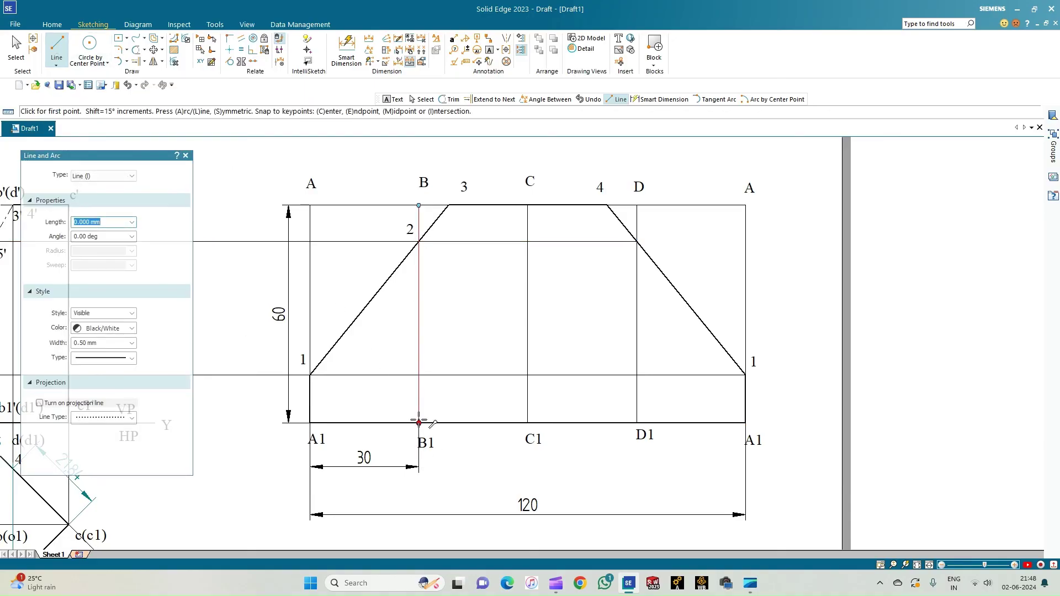
Step: Draw thick fold lines up from B1 to point 2, from C1 to C, and from D1 to the sloping cut line
left_click(419, 423)
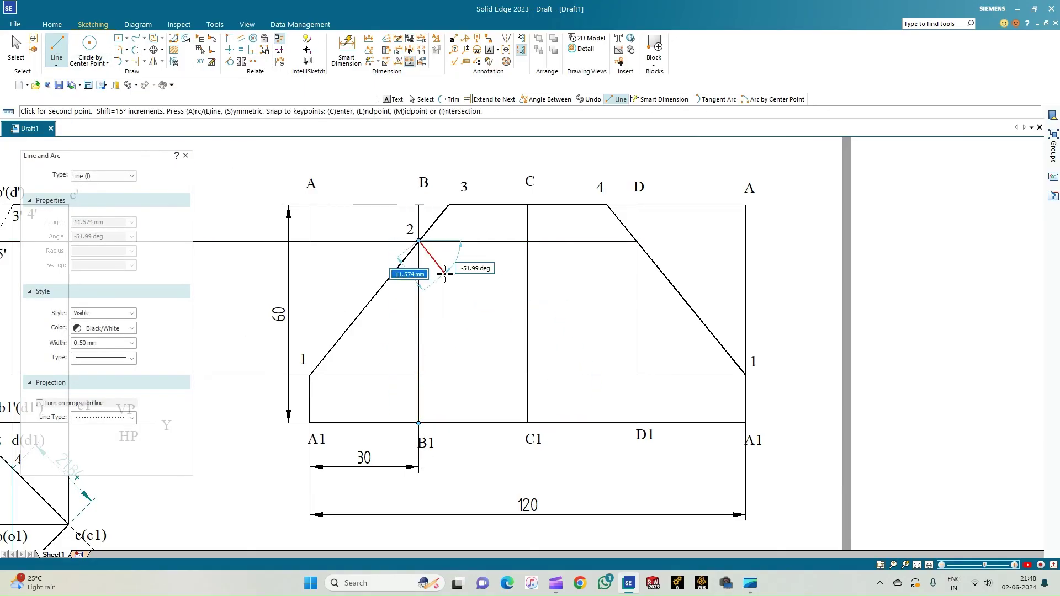
left_click(419, 241)
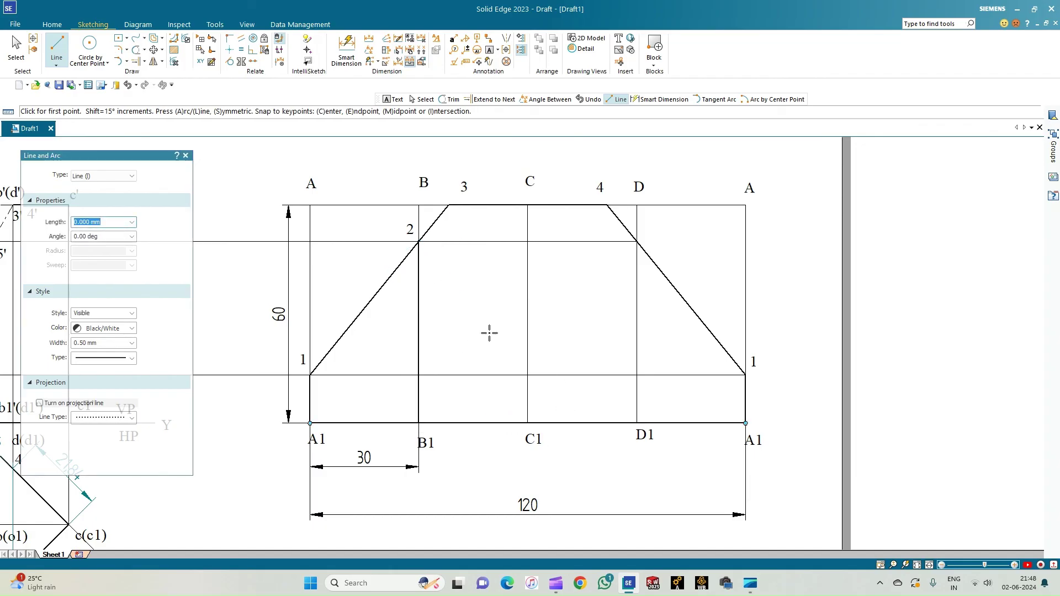
left_click(528, 423)
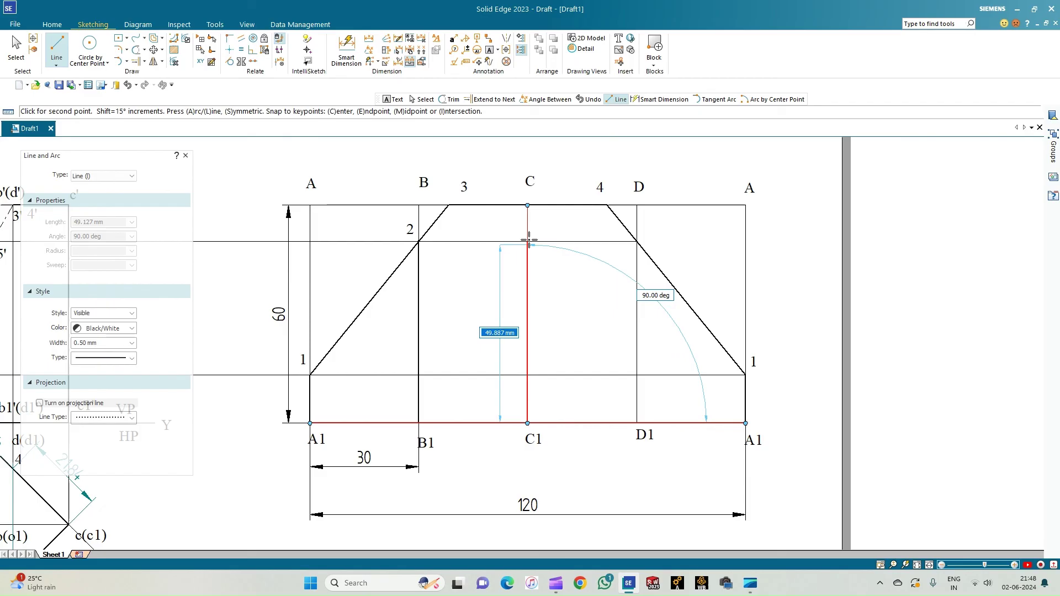
left_click(527, 206)
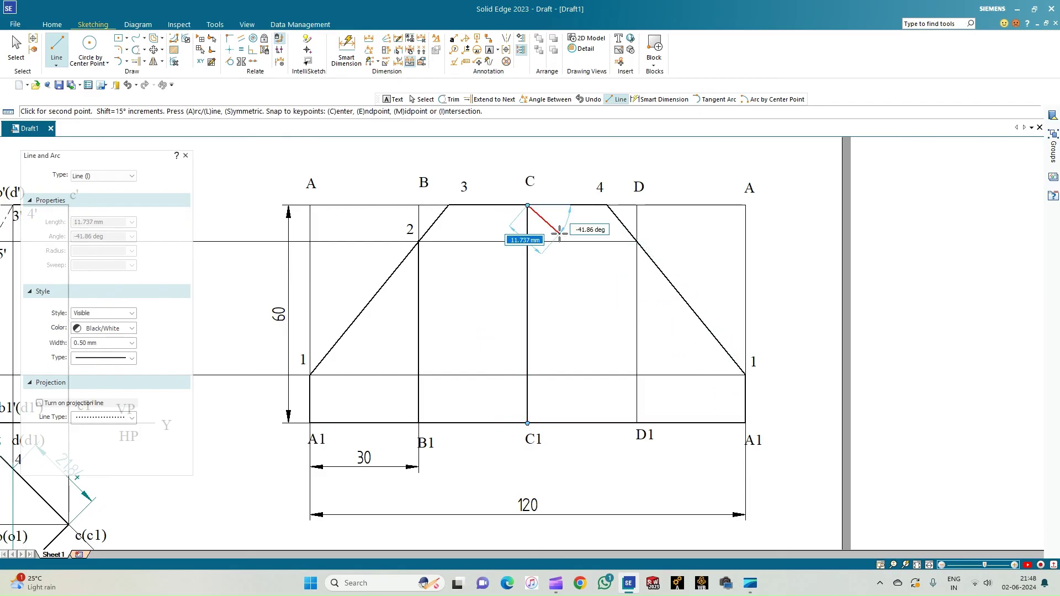
left_click(637, 423)
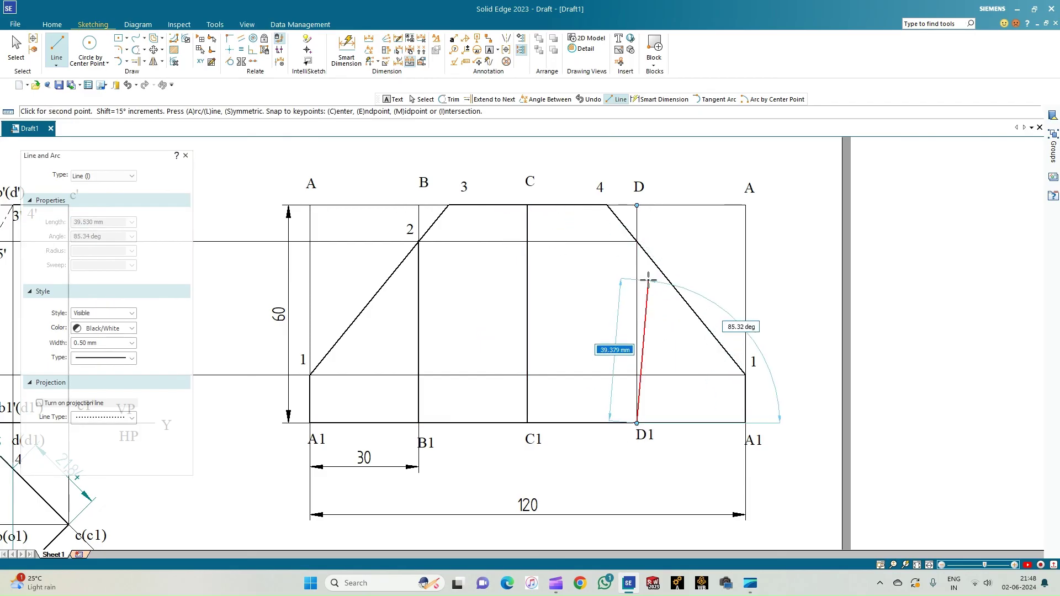
left_click(636, 242)
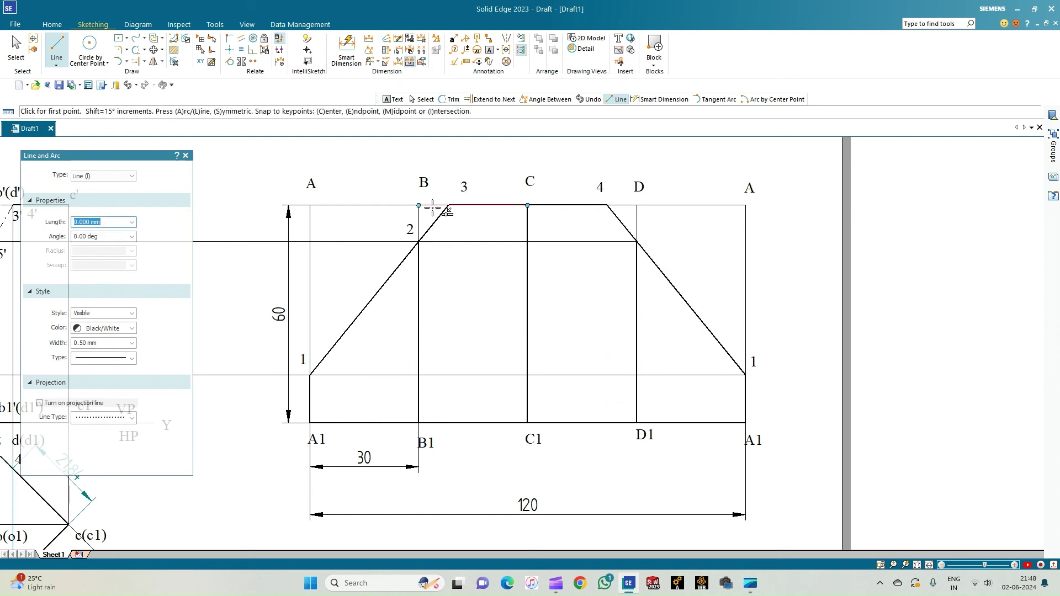
Step: Dimension the distances from 3 to C and from C to 4 above the development's upper edge
key("d")
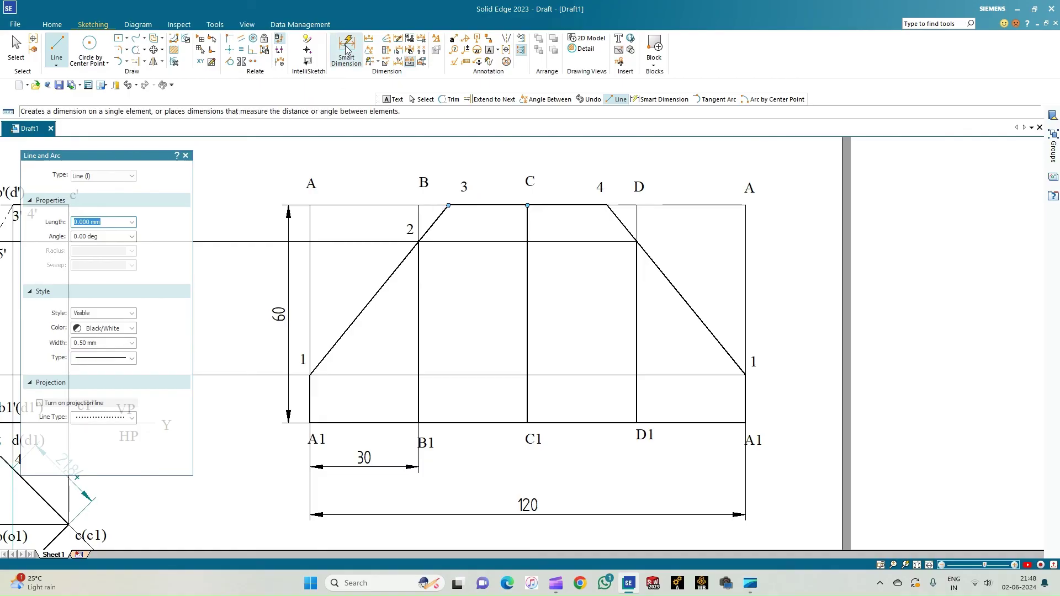
left_click(482, 205)
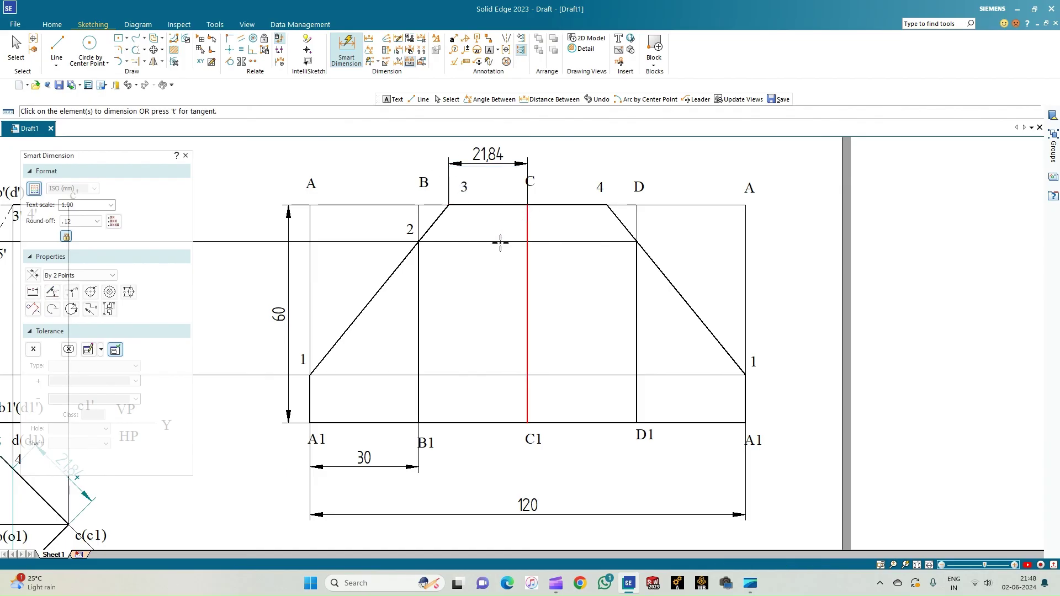
left_click(563, 206)
left_click(561, 162)
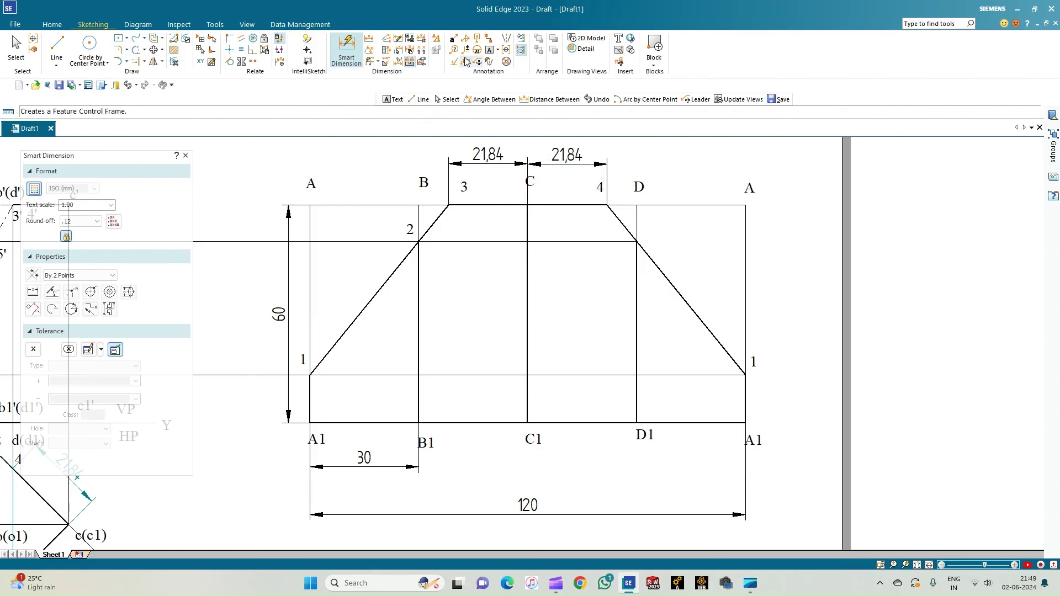
Step: Add the text DEVELOPMENT inside the development, just above the horizontal line through point 1
left_click(490, 50)
left_click(446, 347)
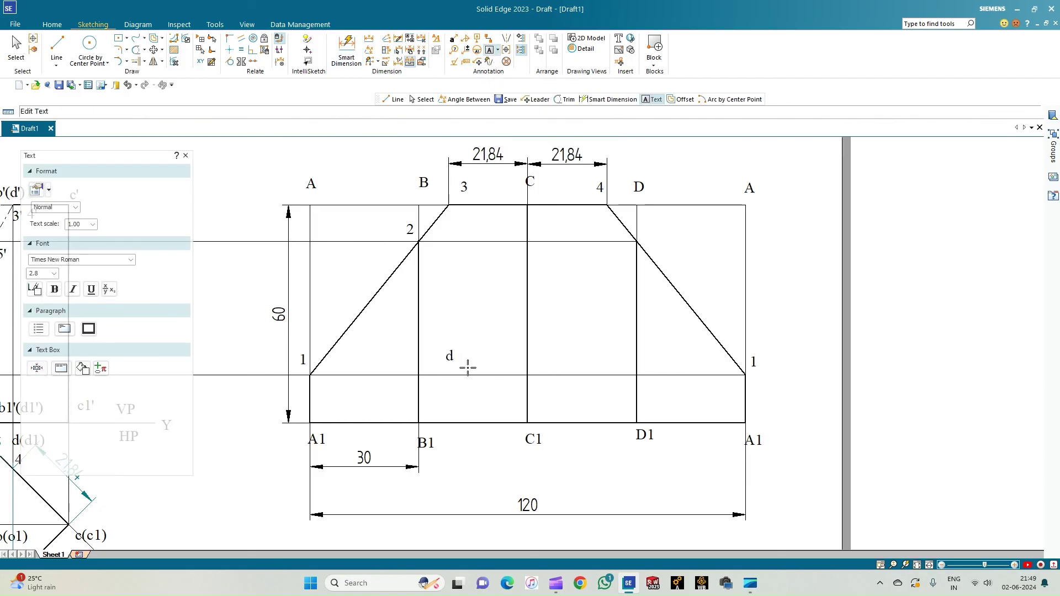
type("de")
key("BackSpace")
type("EVELOP")
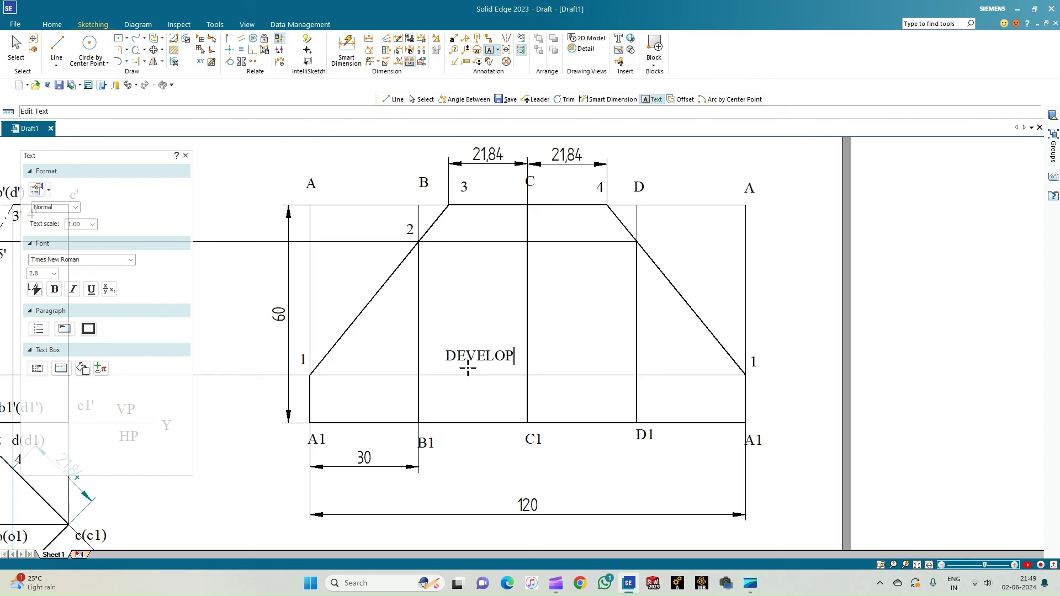
type("MENT")
Step: Dimension the angle between the inclined cutting plane and the horizontal projector through 5' in the front view
key("ctrl+shift+f")
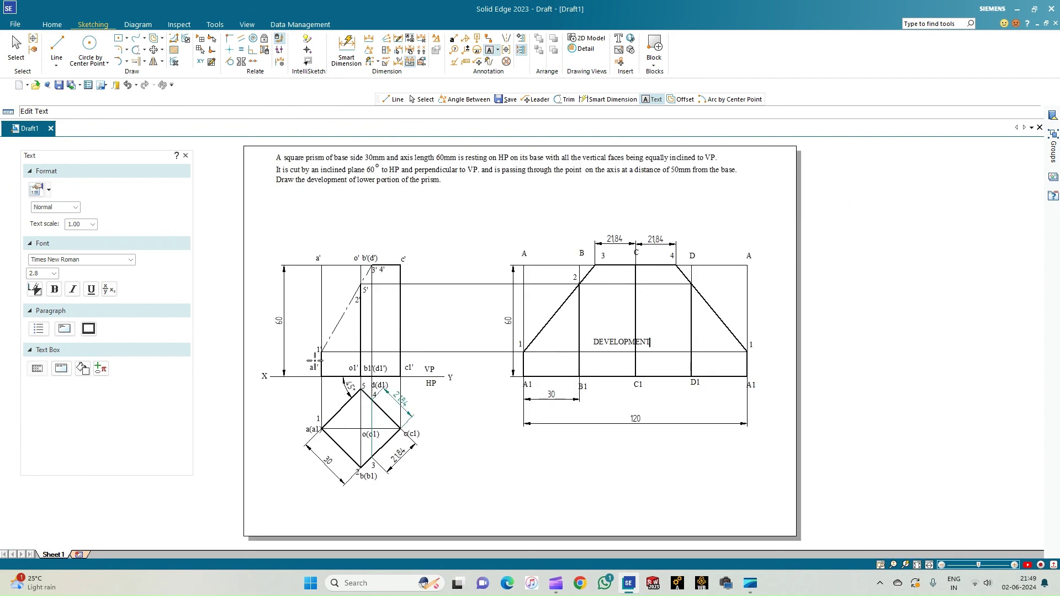
scroll(315, 360, "up", 2)
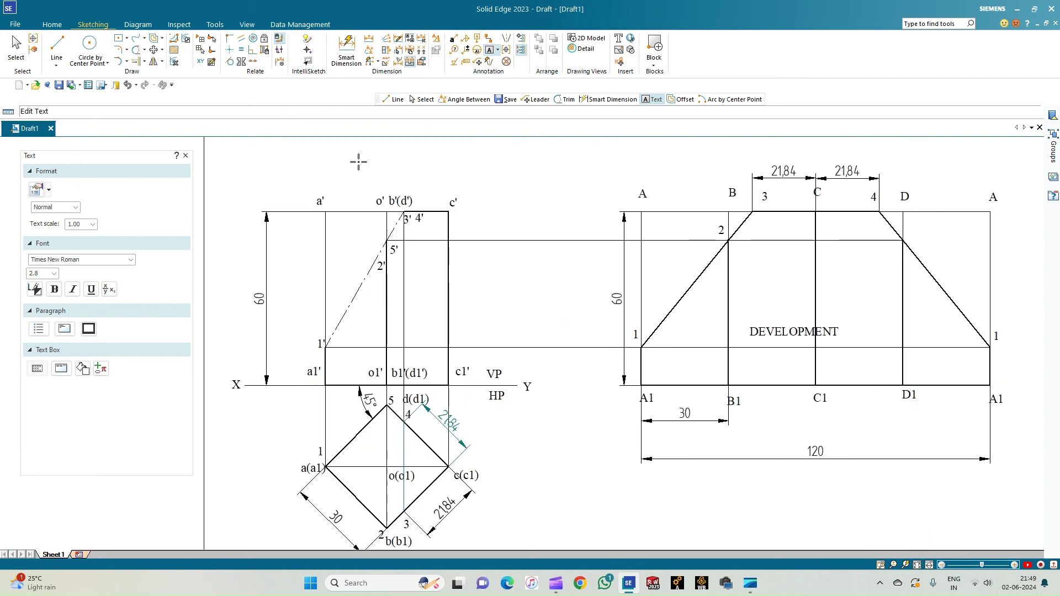
left_click(367, 56)
left_click(393, 232)
left_click(402, 239)
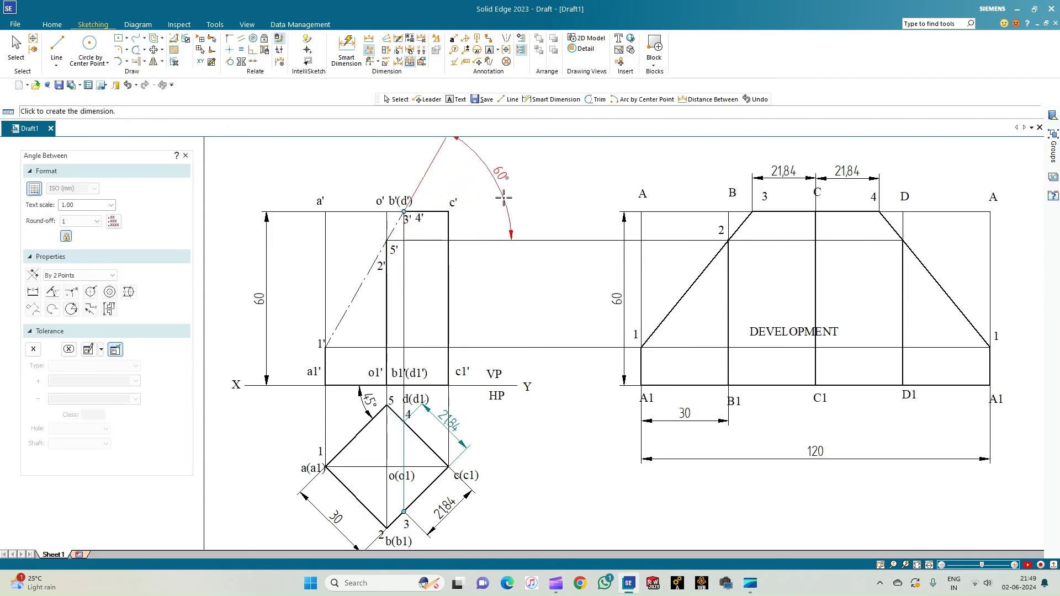
left_click(486, 209)
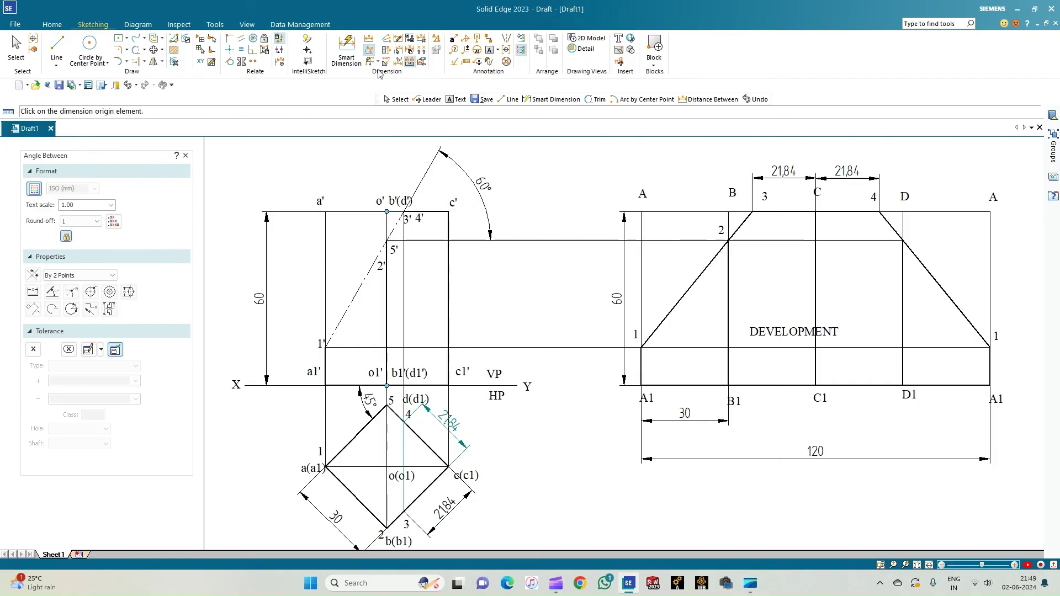
Step: Dimension the height from the base to the cutting plane's intersection with the axis in the front view
left_click(369, 38)
left_click(387, 242)
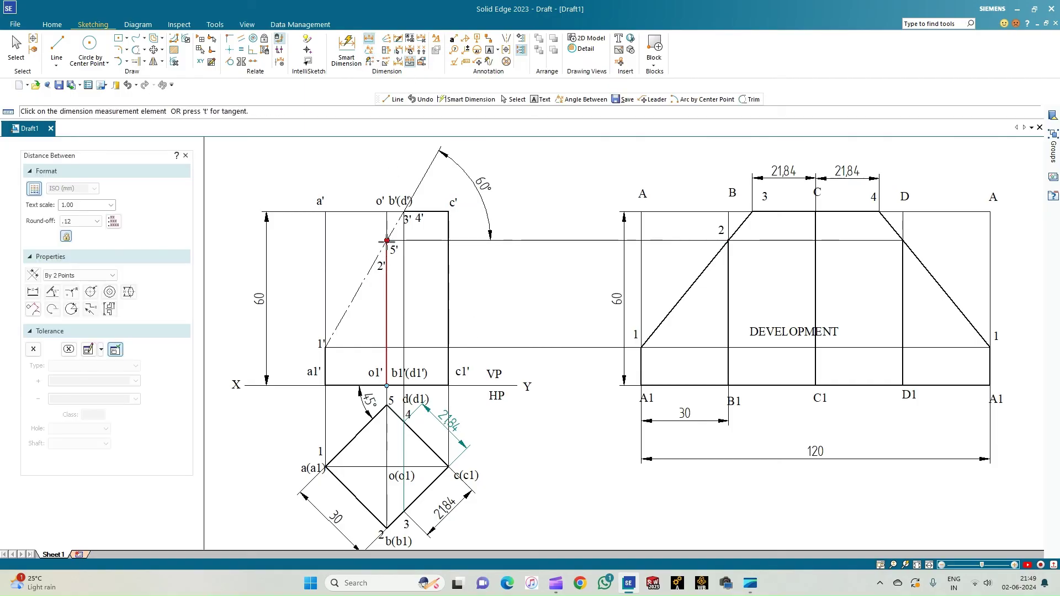
left_click(388, 386)
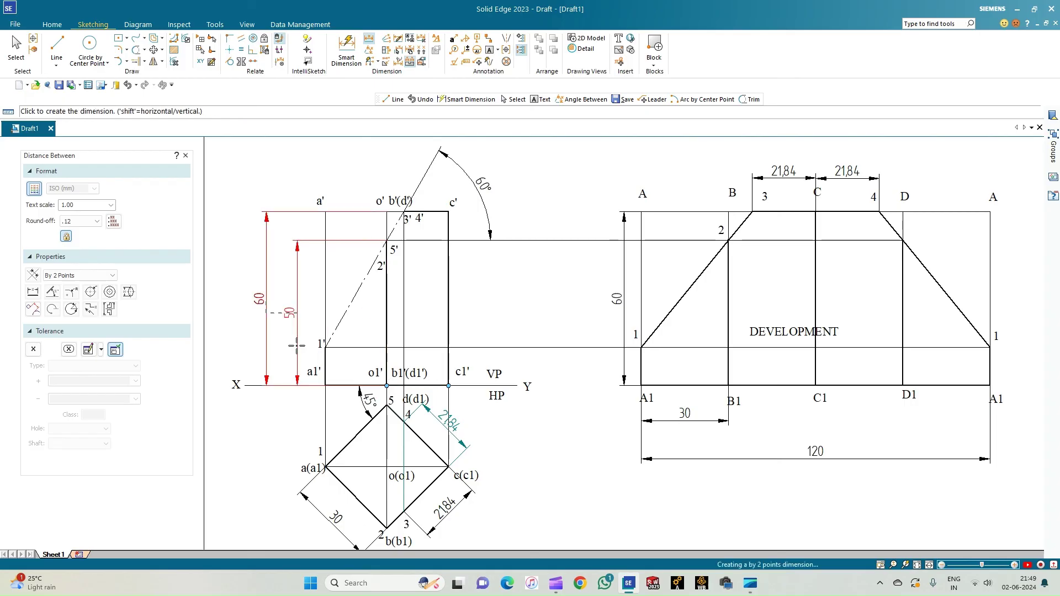
left_click(302, 346)
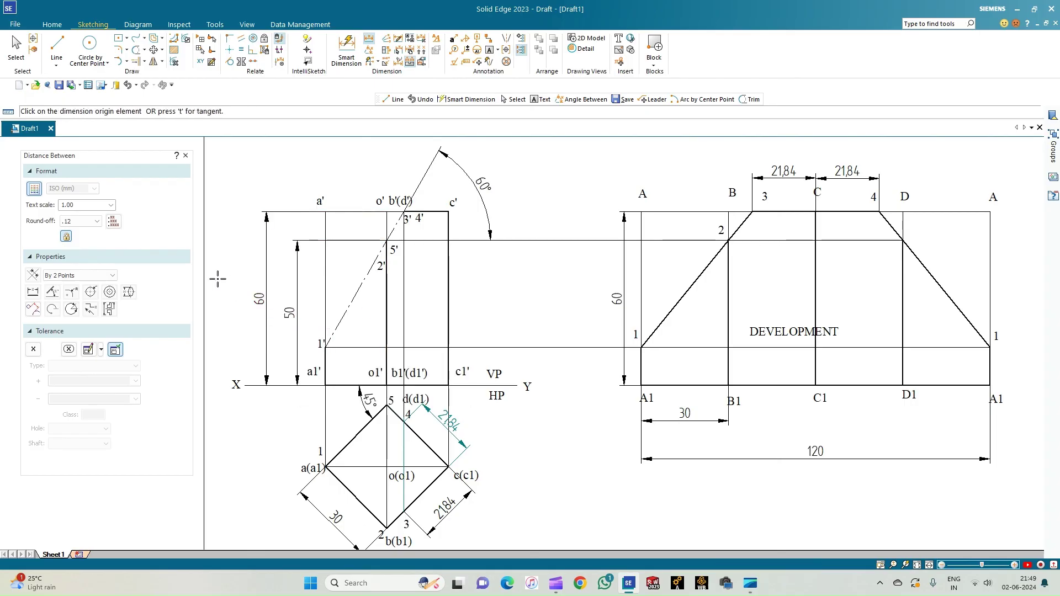
left_click(917, 564)
scroll(516, 470, "up", 1)
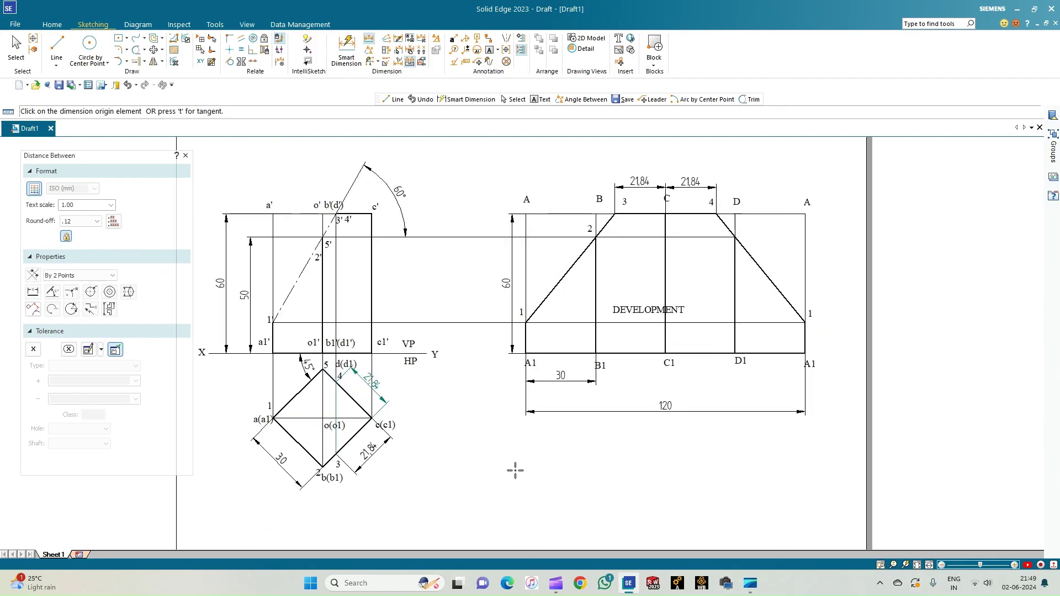
scroll(515, 471, "down", 1)
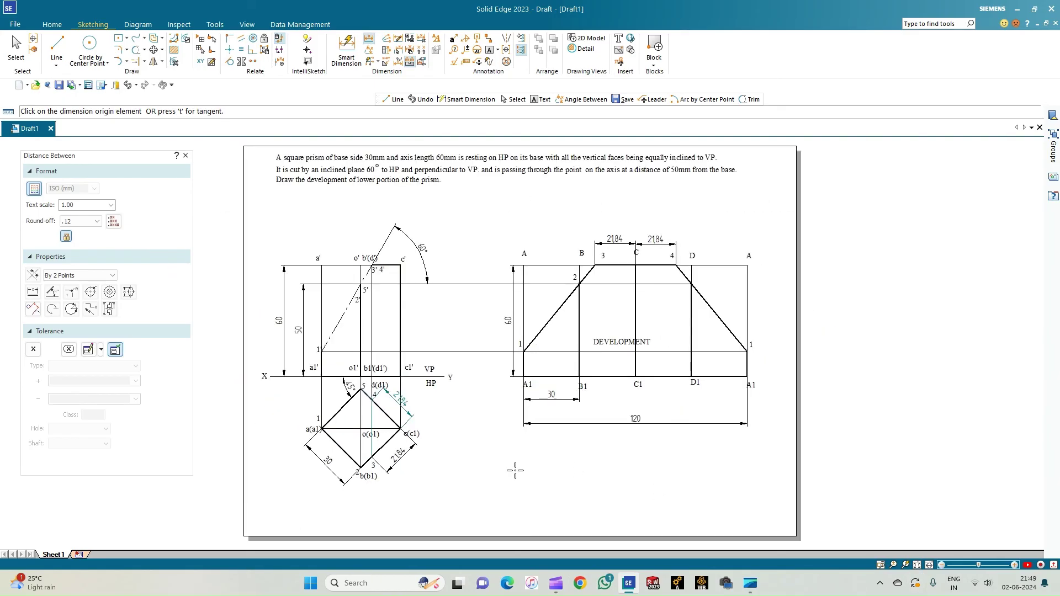
scroll(515, 471, "up", 1)
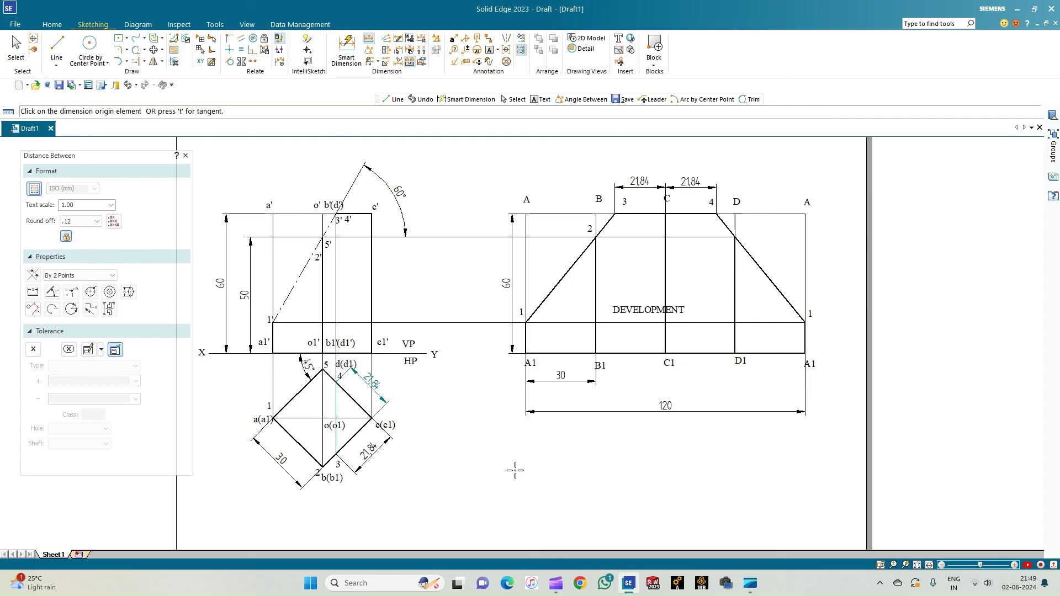